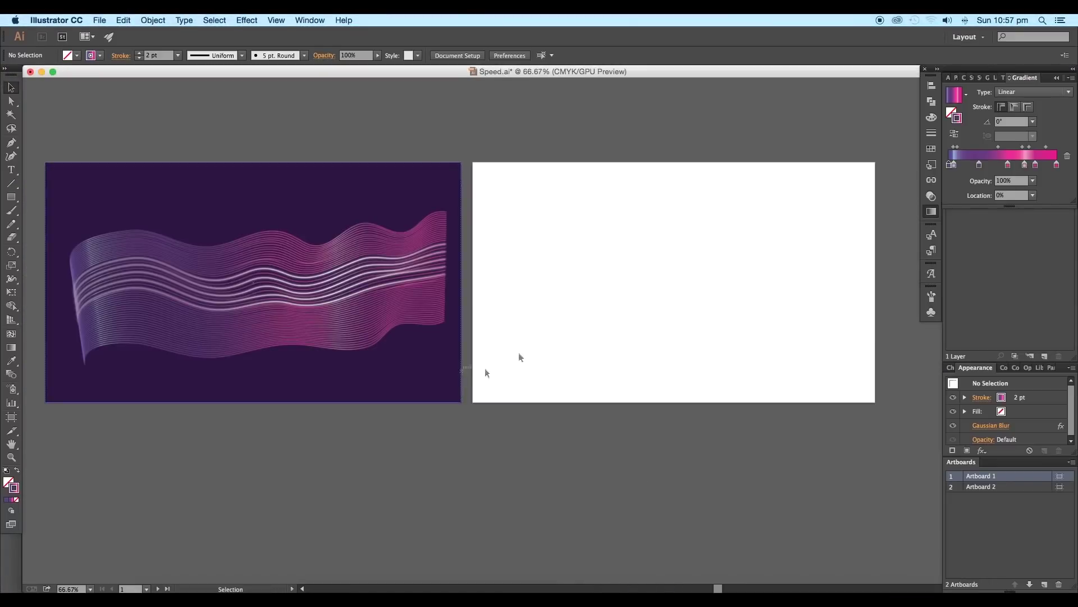
Step: Examine the wavy line artwork on the first artboard up close
{"action": "left_click_drag", "start_coordinate": [499, 311], "coordinate": [611, 284]}
{"action": "scroll", "coordinate": [507, 248], "scroll_direction": "up", "scroll_amount": 2}
{"action": "left_click_drag", "start_coordinate": [475, 258], "coordinate": [562, 272]}
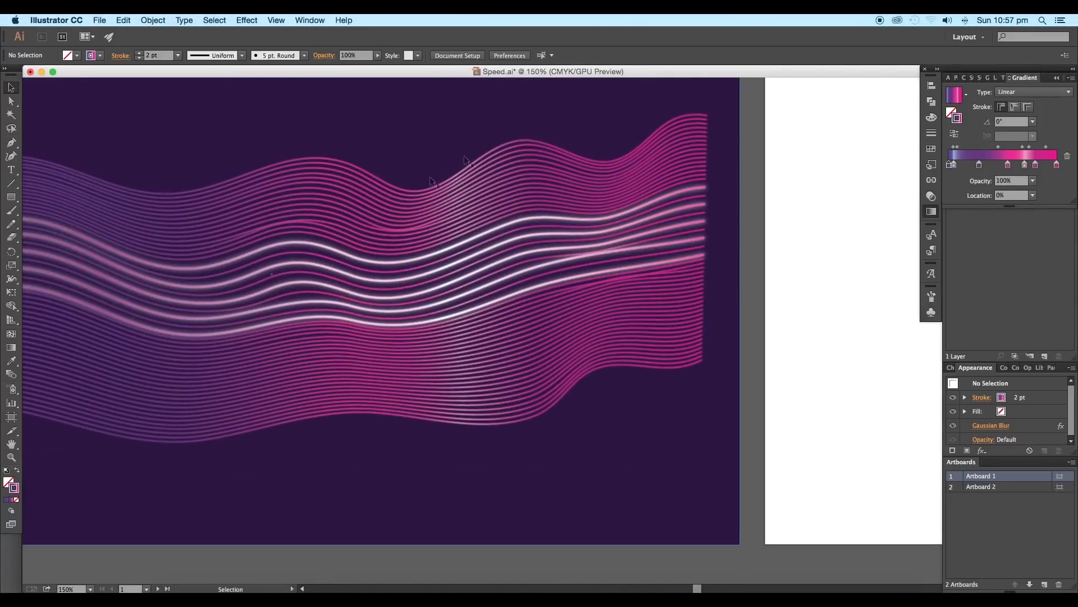
{"action": "scroll", "coordinate": [552, 352], "scroll_direction": "down", "scroll_amount": 1}
{"action": "left_click_drag", "start_coordinate": [723, 347], "coordinate": [585, 345]}
{"action": "scroll", "coordinate": [585, 345], "scroll_direction": "down", "scroll_amount": 2}
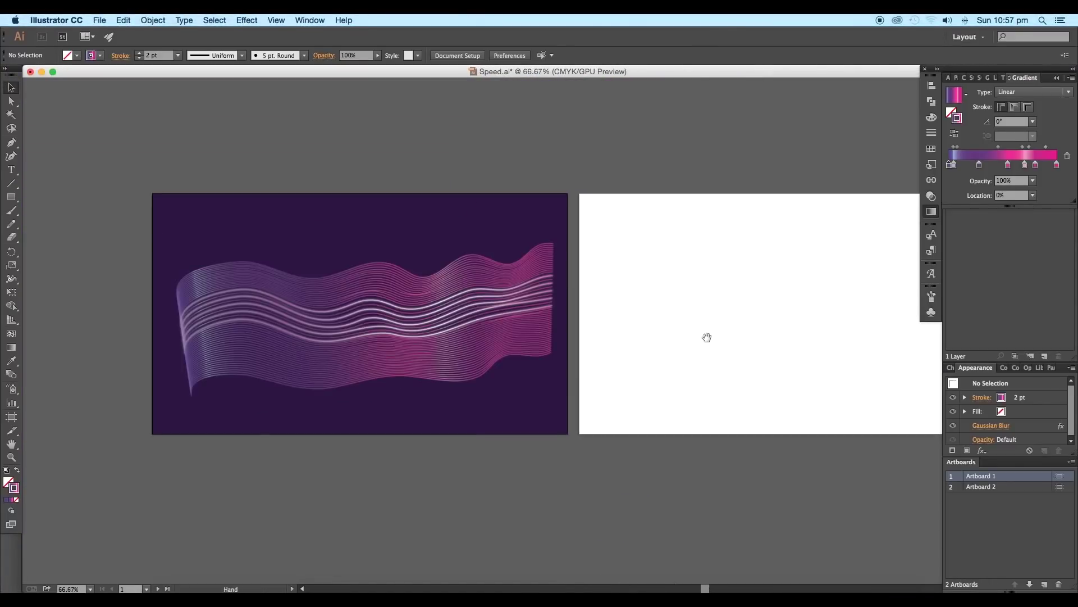
Step: Draw a rectangle of about 1077 by 642 pt covering the empty second artboard
{"action": "scroll", "coordinate": [523, 328], "scroll_direction": "right", "scroll_amount": 3}
{"action": "left_click", "coordinate": [15, 196]}
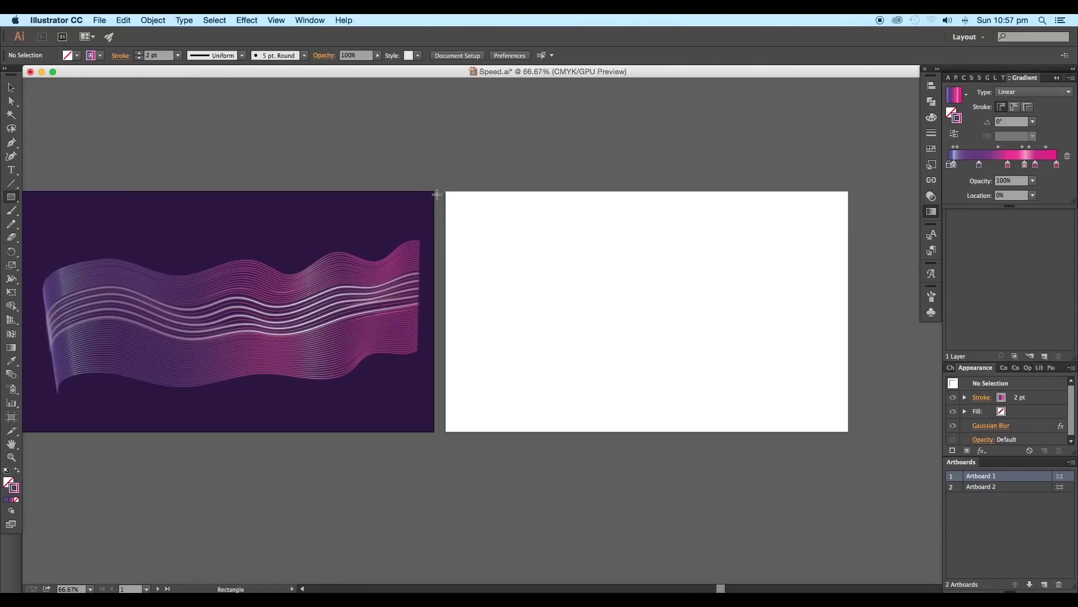
{"action": "left_click_drag", "start_coordinate": [445, 192], "coordinate": [848, 432]}
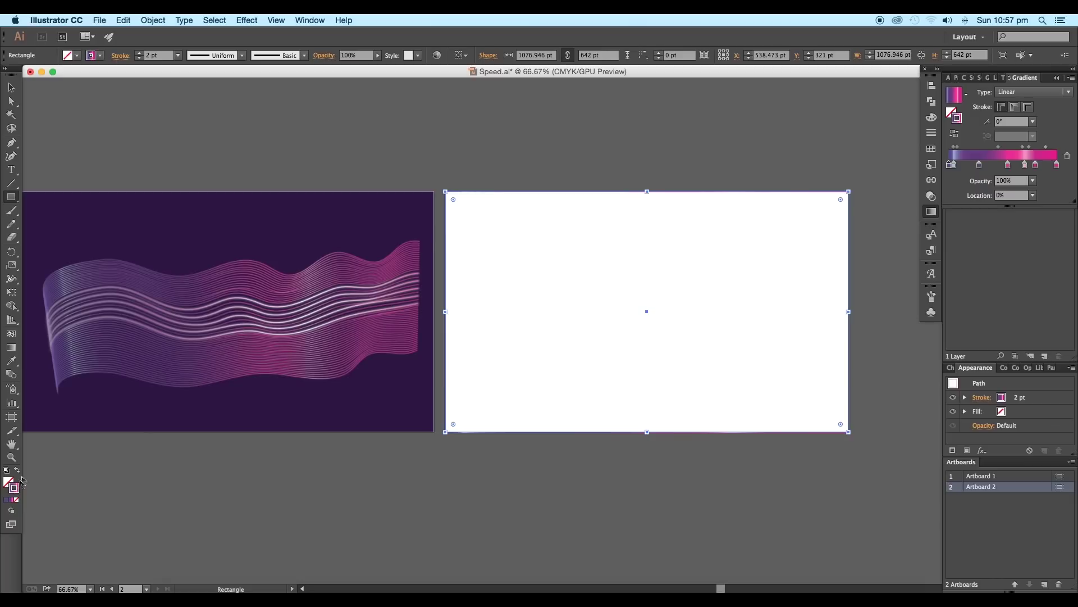
Step: Remove the rectangle's stroke and fill it with dark purple 2b153f
{"action": "left_click", "coordinate": [16, 501]}
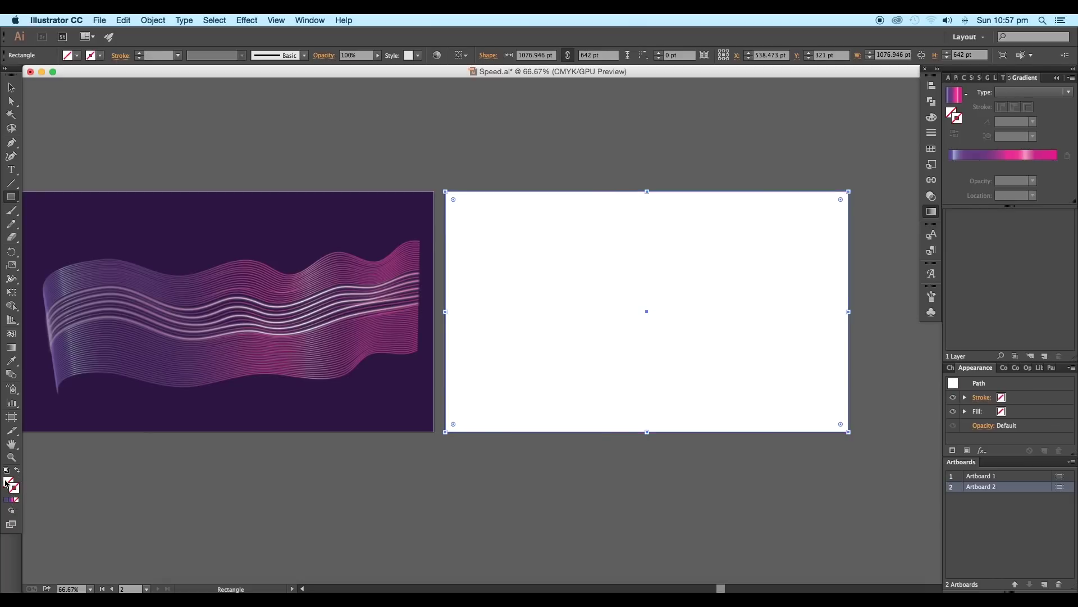
{"action": "left_click", "coordinate": [13, 485]}
{"action": "double_click", "coordinate": [11, 483]}
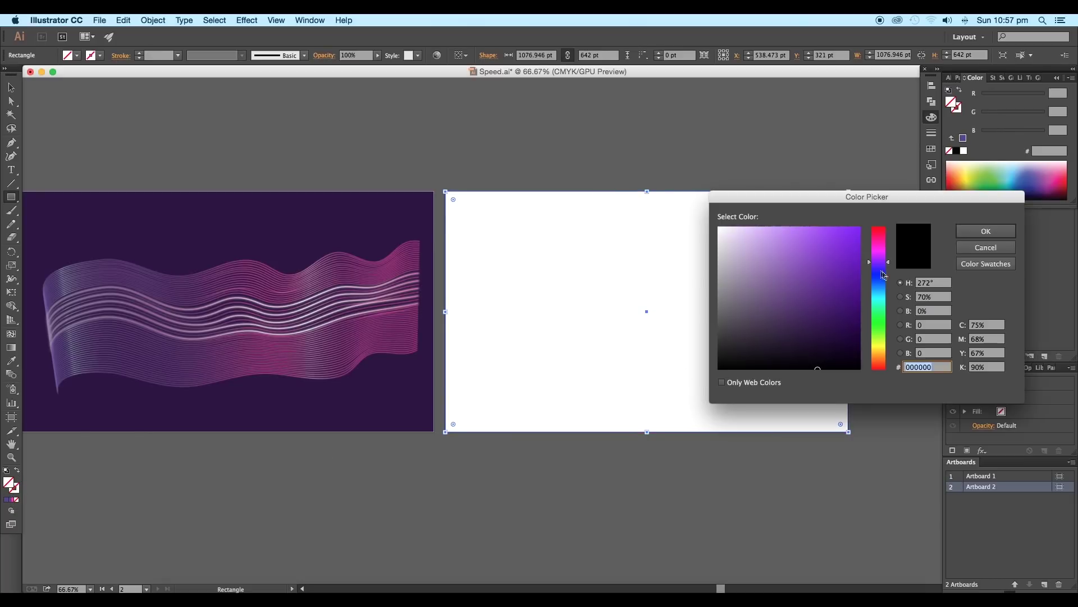
{"action": "left_click_drag", "start_coordinate": [809, 335], "coordinate": [812, 334]}
{"action": "left_click", "coordinate": [960, 232]}
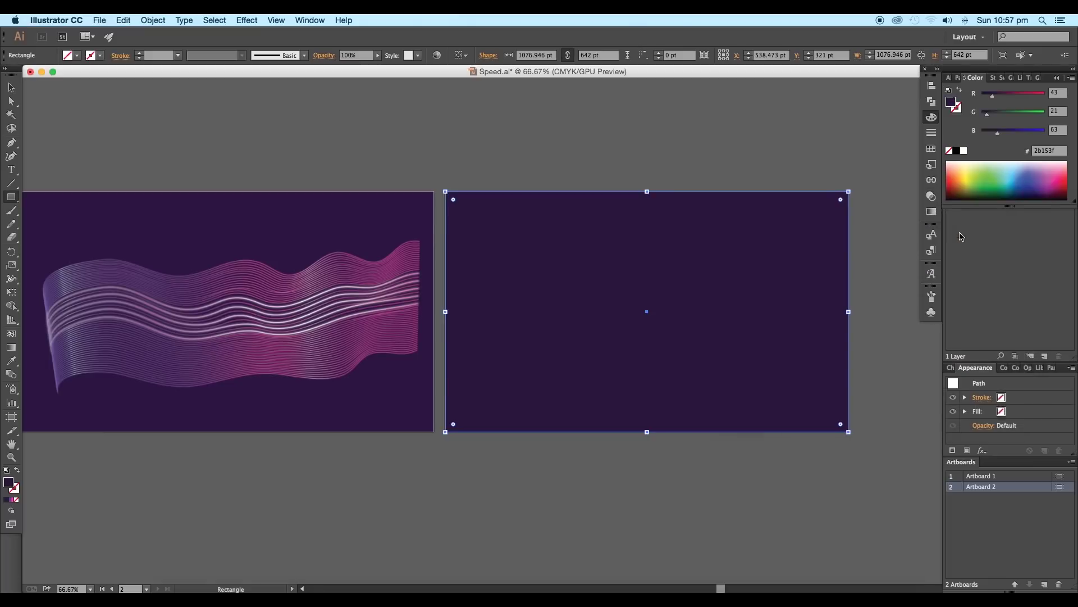
Step: Lock the dark purple background rectangle on the second artboard
{"action": "left_click", "coordinate": [11, 87]}
{"action": "scroll", "coordinate": [421, 168], "scroll_direction": "right", "scroll_amount": 5}
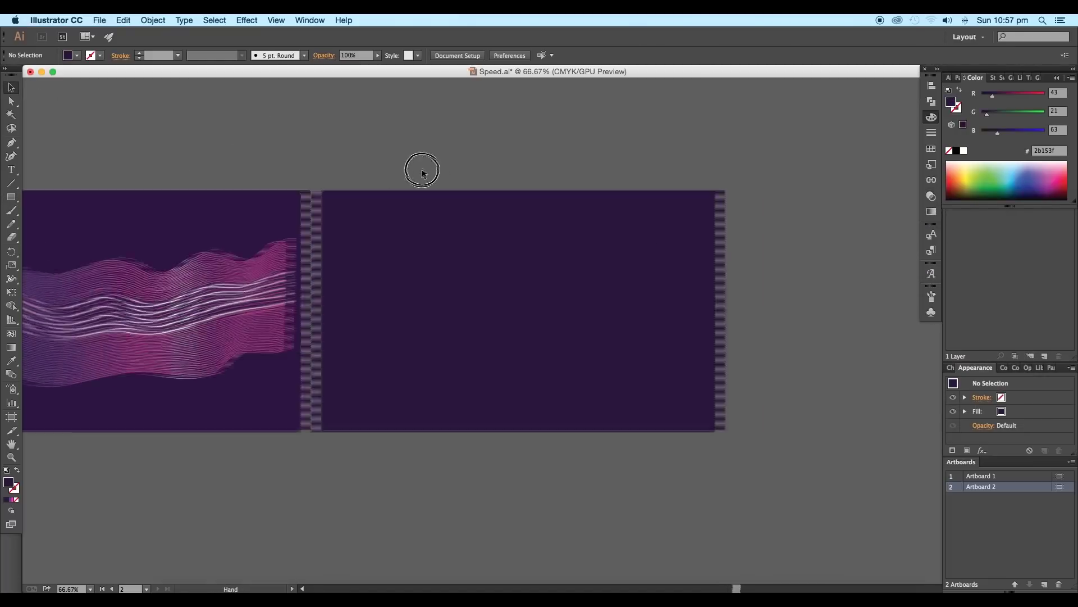
{"action": "key", "text": "super+2"}
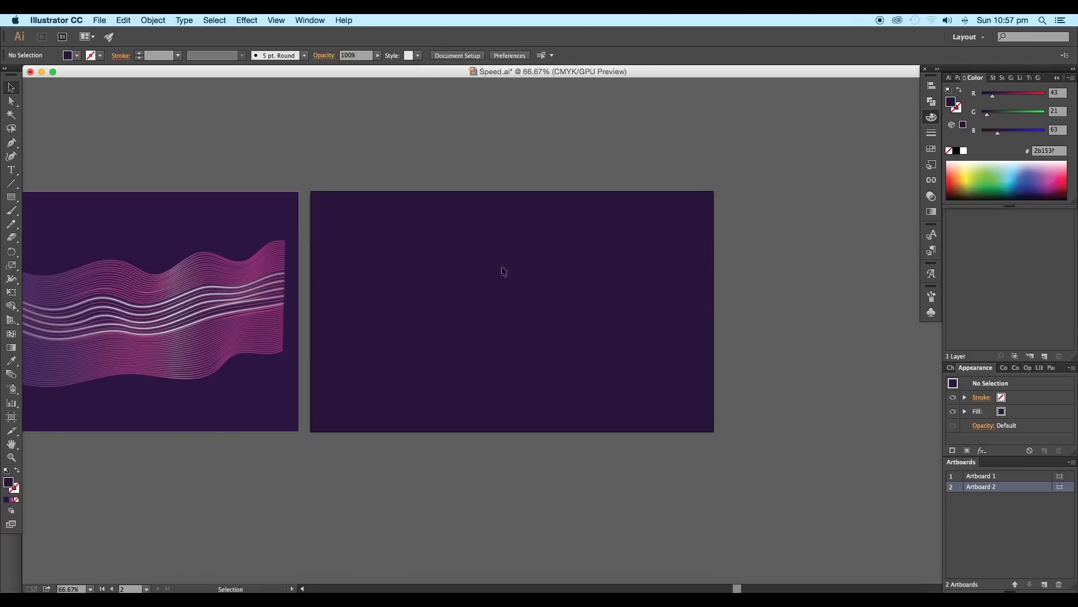
Step: Start a smooth, open wavy path with the Pen tool across the upper part of the second artboard, reaching just past its middle
{"action": "left_click_drag", "start_coordinate": [433, 312], "coordinate": [553, 318]}
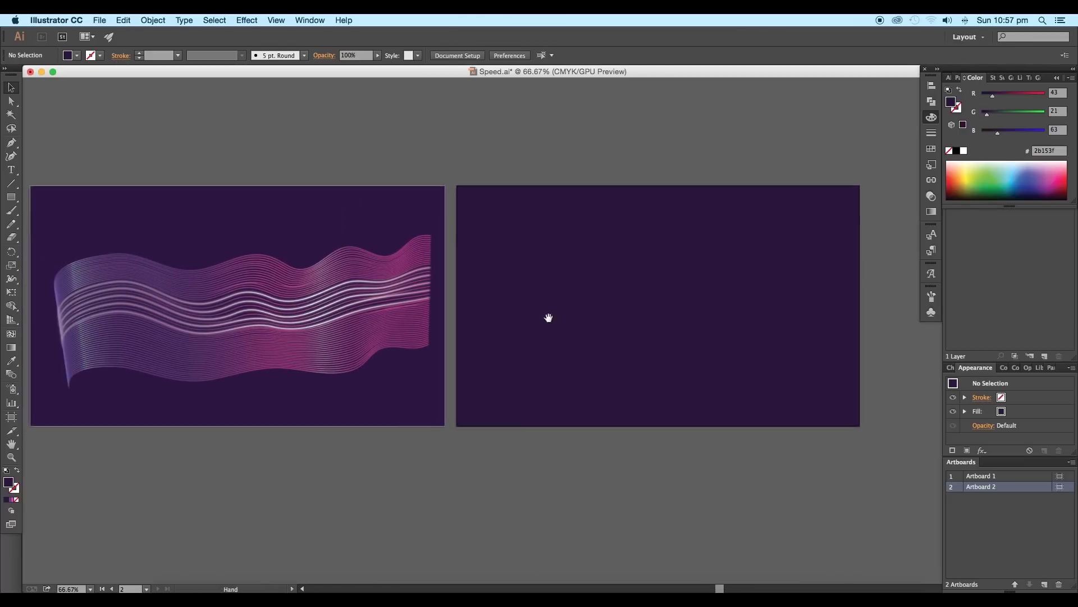
{"action": "key", "text": "super+1"}
{"action": "mouse_move", "coordinate": [515, 278]}
{"action": "left_mouse_down"}
{"action": "mouse_move", "coordinate": [466, 318]}
{"action": "mouse_move", "coordinate": [457, 306]}
{"action": "left_mouse_up"}
{"action": "left_click_drag", "start_coordinate": [526, 355], "coordinate": [503, 348]}
{"action": "key", "text": "super+minus"}
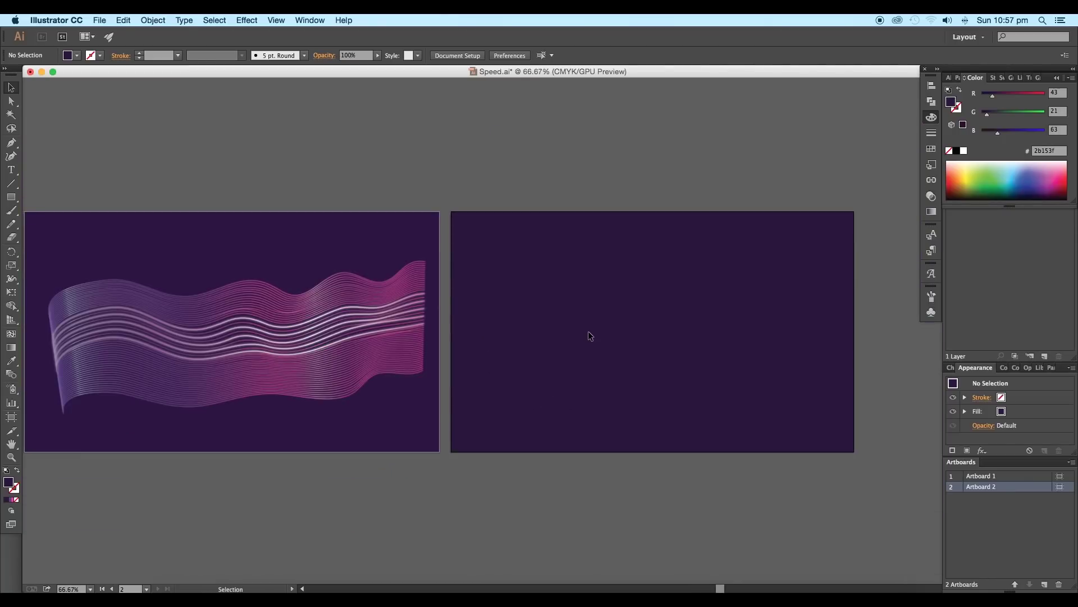
{"action": "key", "text": "p"}
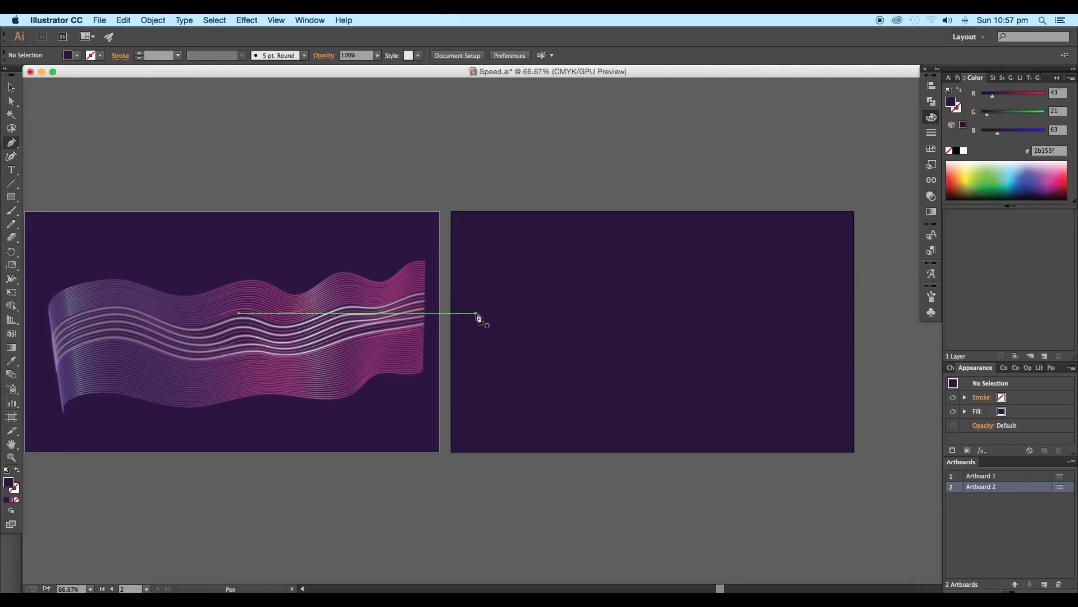
{"action": "left_click", "coordinate": [477, 313]}
{"action": "left_click", "coordinate": [541, 283]}
{"action": "left_click_drag", "start_coordinate": [541, 283], "coordinate": [684, 272]}
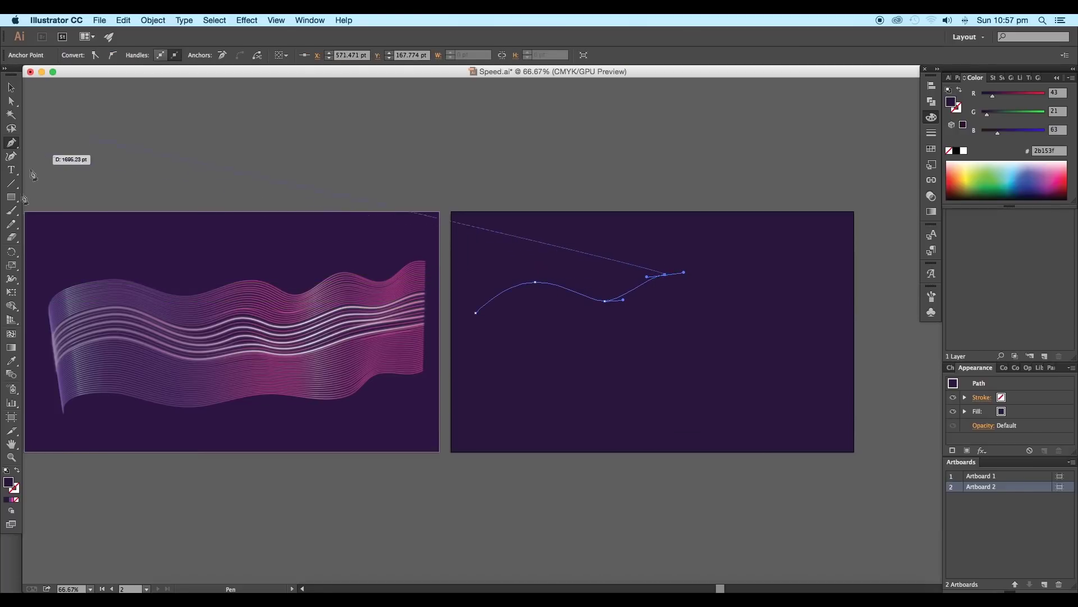
Step: Give the wavy path no fill and a white stroke
{"action": "left_click", "coordinate": [17, 471]}
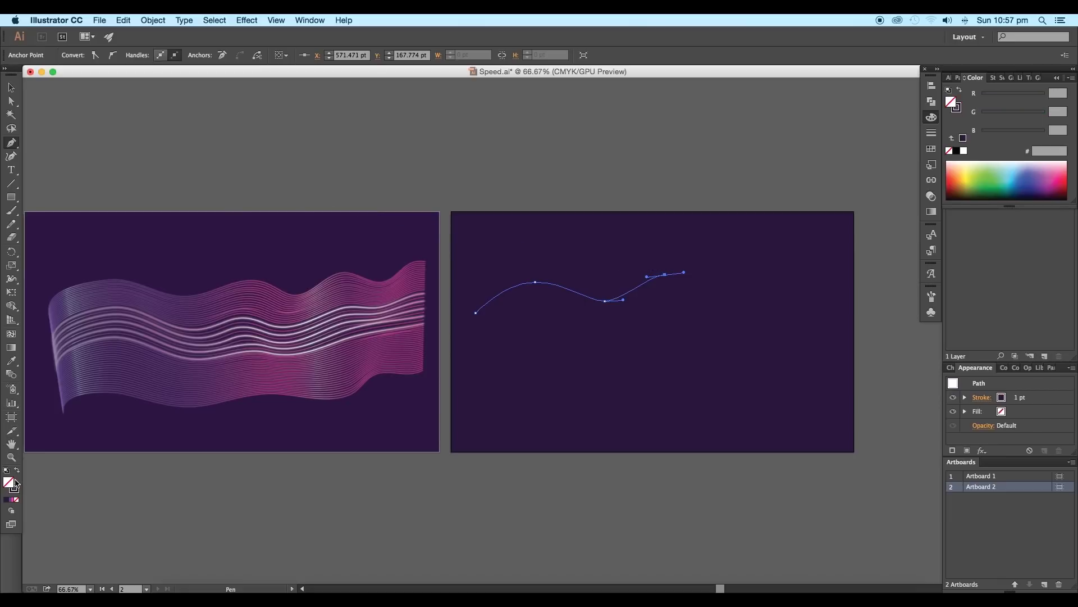
{"action": "double_click", "coordinate": [15, 488]}
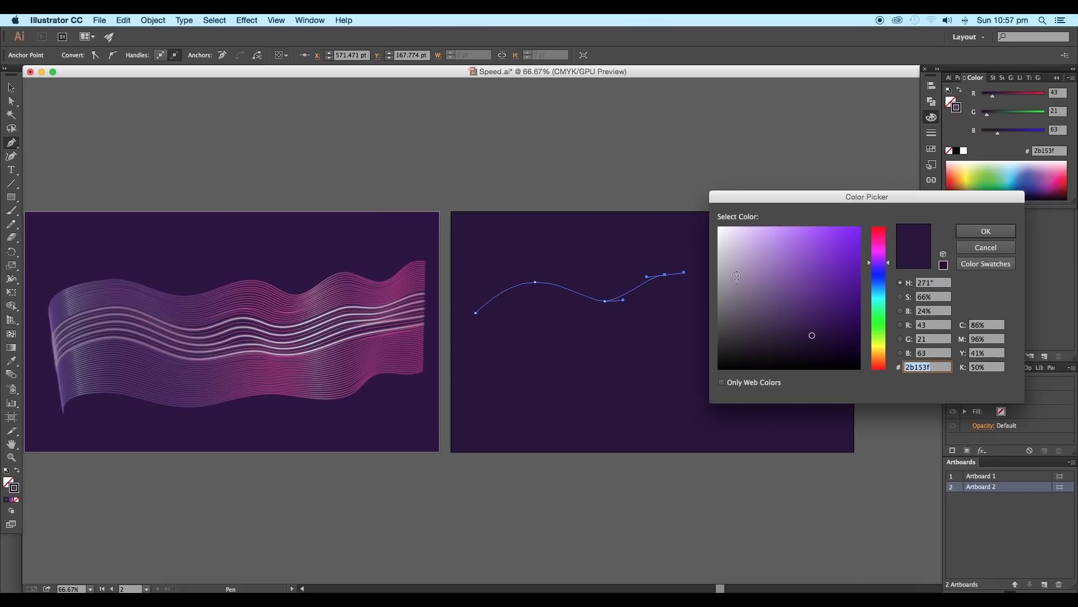
{"action": "left_click_drag", "start_coordinate": [737, 277], "coordinate": [714, 221]}
{"action": "left_click", "coordinate": [973, 230]}
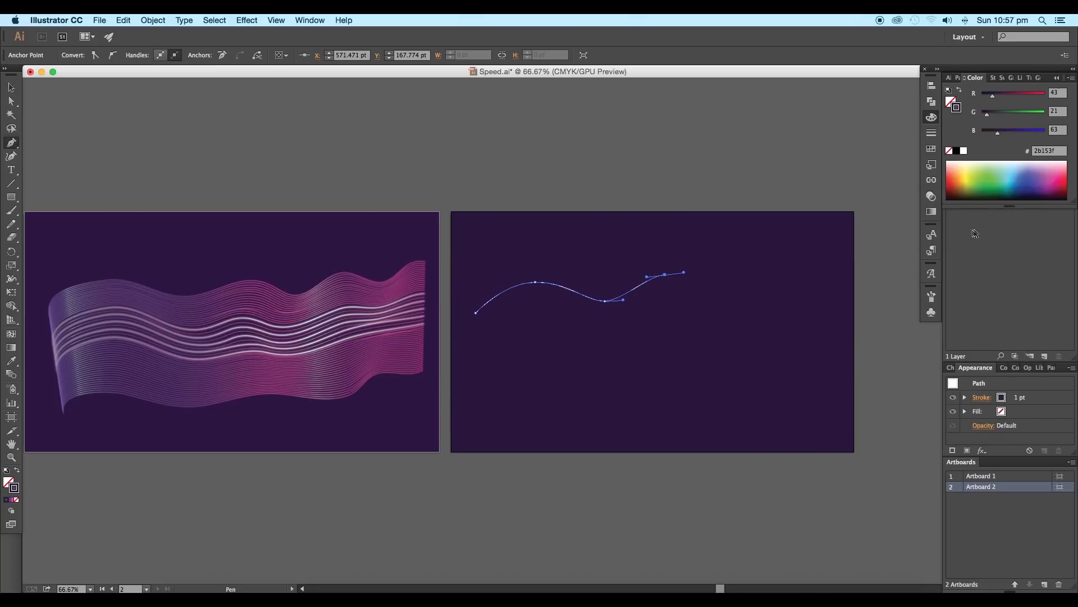
Step: Continue the wavy path with more curves towards the artboard's right edge, making it about 964 pt wide and 140 pt high, and select it
{"action": "left_click_drag", "start_coordinate": [714, 292], "coordinate": [853, 266]}
{"action": "left_click", "coordinate": [11, 89]}
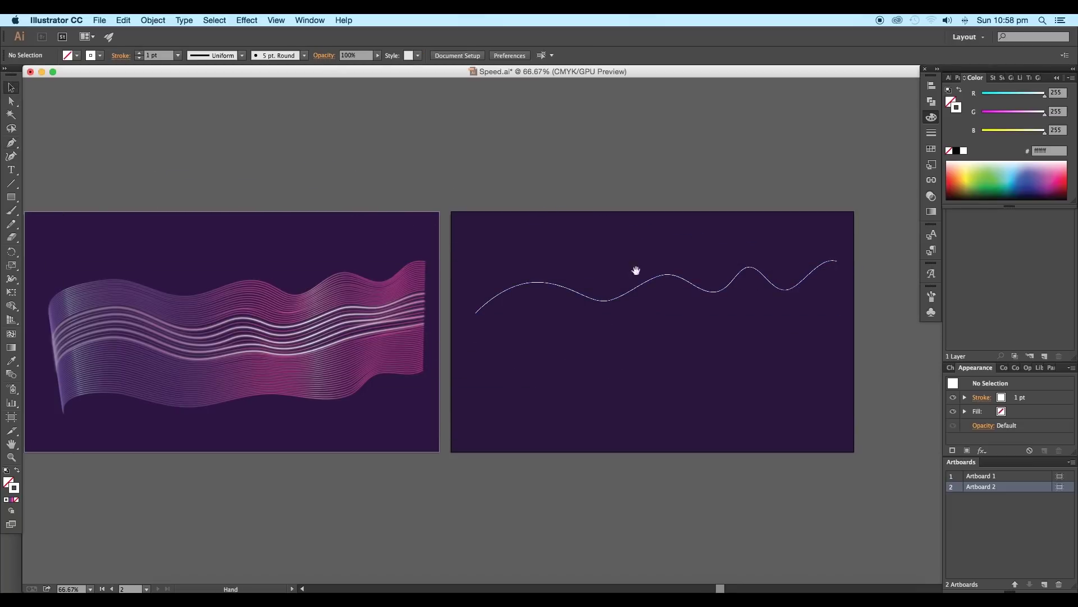
{"action": "left_click_drag", "start_coordinate": [645, 256], "coordinate": [643, 251]}
{"action": "key", "text": "super+equal"}
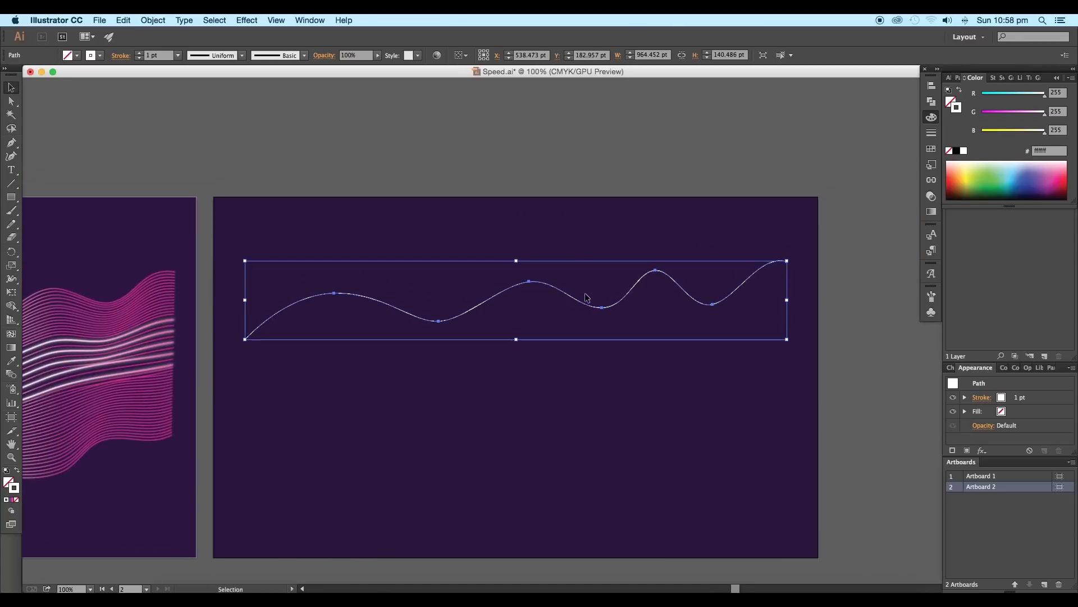
Step: Apply the linear "Orange, Yellow" gradient preset to the wavy path's stroke
{"action": "left_click", "coordinate": [11, 500]}
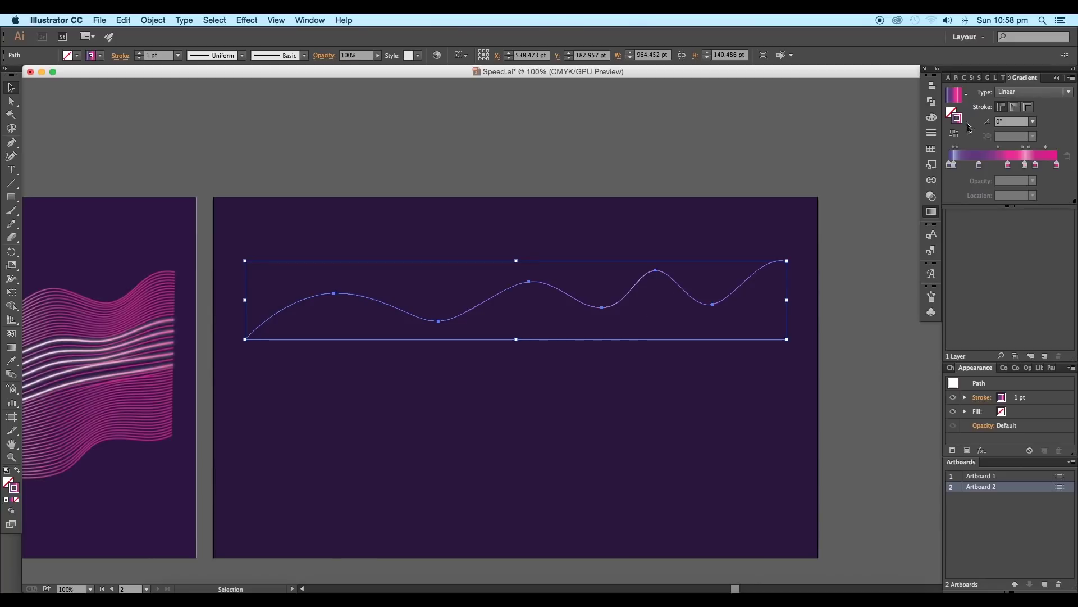
{"action": "left_click", "coordinate": [967, 94]}
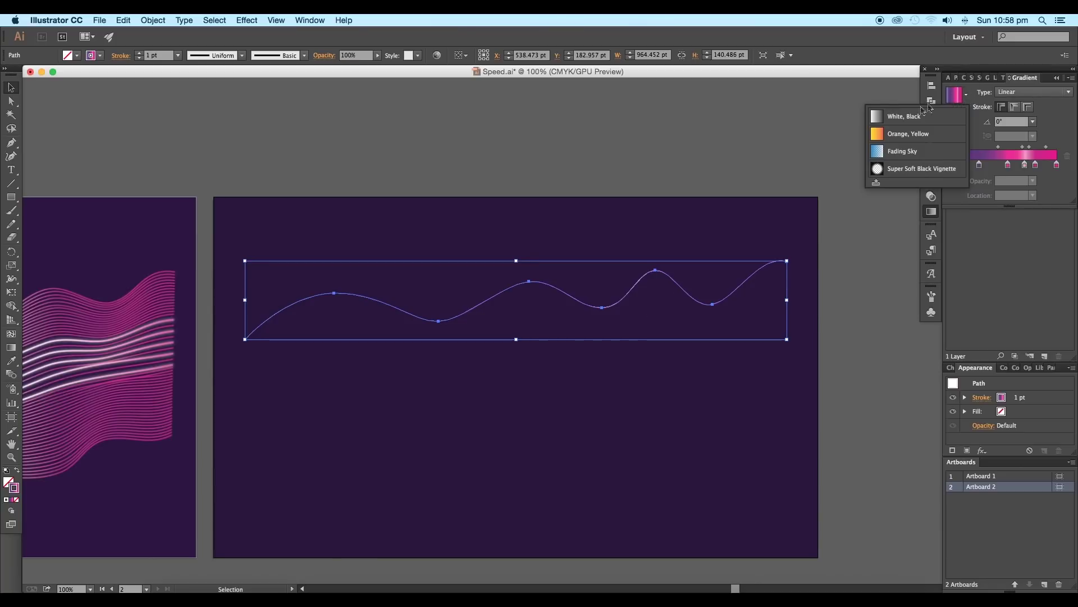
{"action": "left_click", "coordinate": [902, 118]}
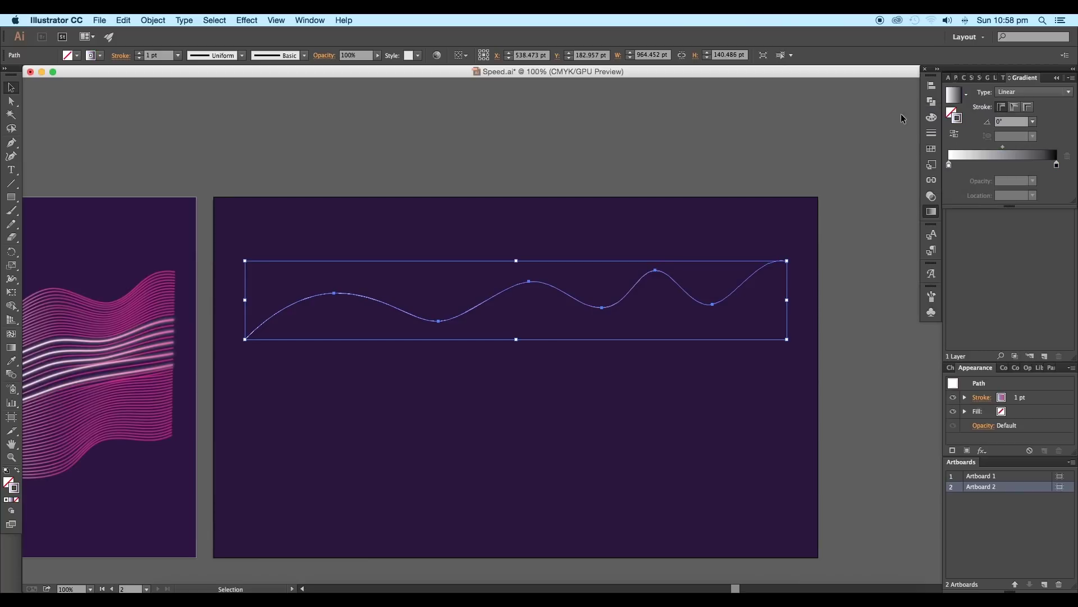
{"action": "left_click", "coordinate": [968, 97]}
{"action": "left_click", "coordinate": [918, 136]}
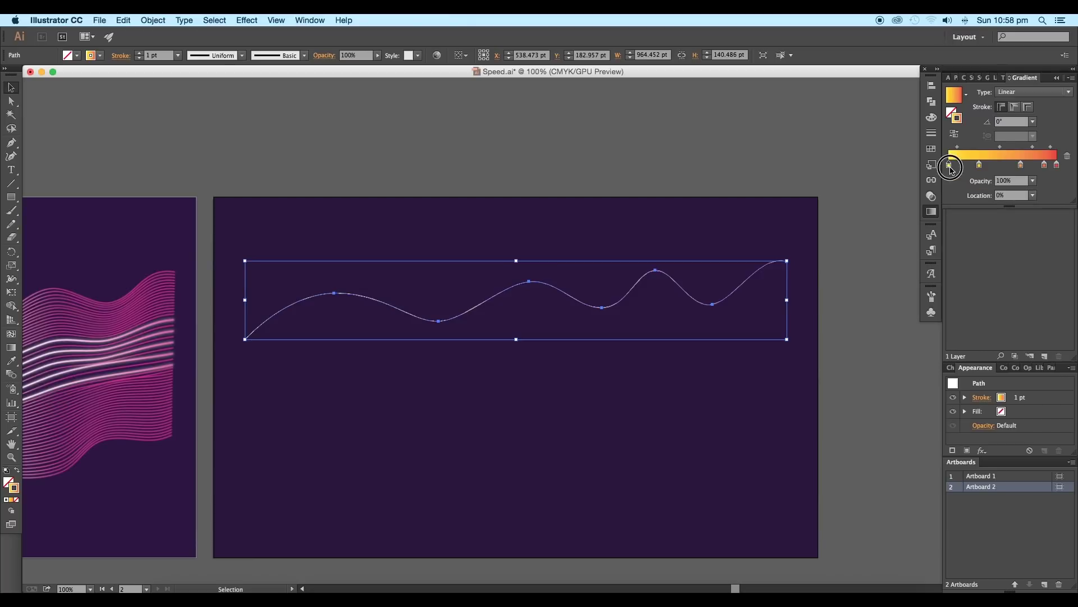
Step: Recolour the first gradient stop dark purple and the second stop a brighter purple from the swatches
{"action": "double_click", "coordinate": [949, 166]}
{"action": "left_click", "coordinate": [911, 225]}
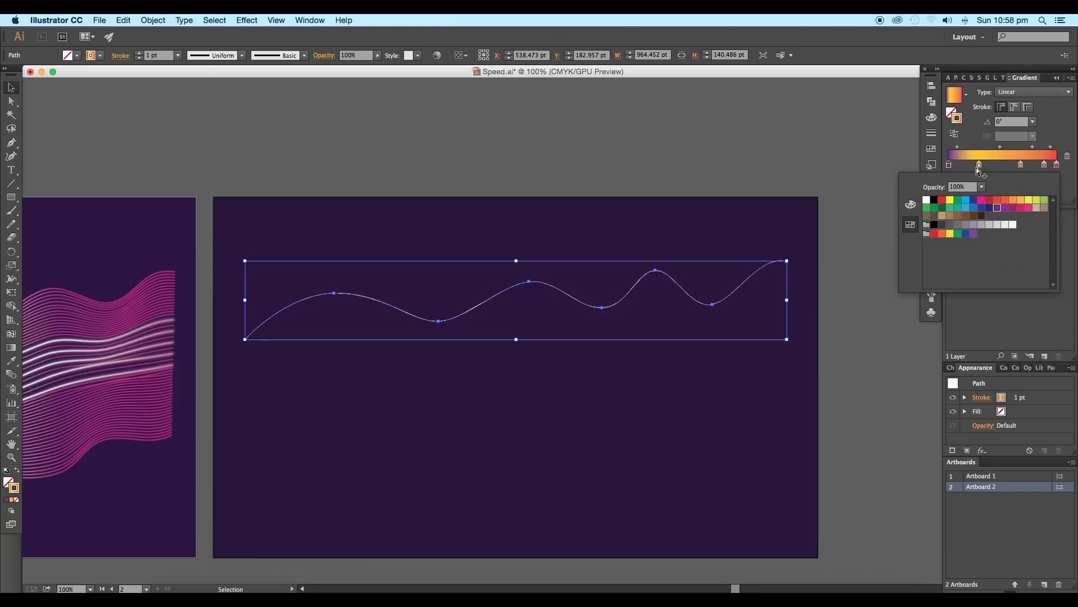
{"action": "left_click", "coordinate": [979, 167]}
{"action": "double_click", "coordinate": [980, 166]}
{"action": "left_click", "coordinate": [1004, 208]}
Step: Recolour the last gradient stop magenta pink and remove the two remaining orange stops
{"action": "left_click", "coordinate": [1045, 167]}
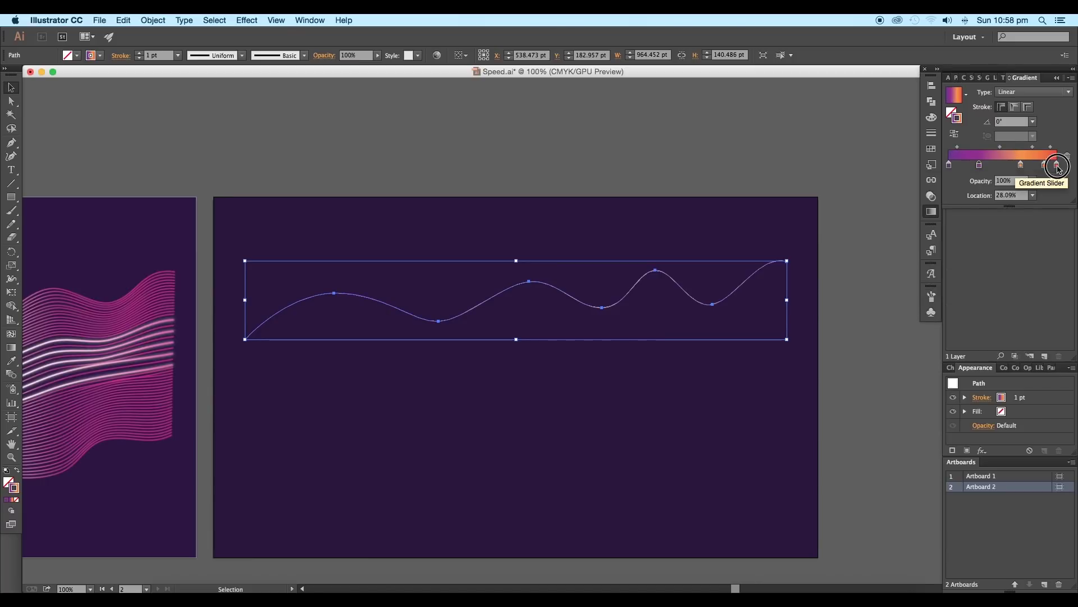
{"action": "double_click", "coordinate": [1044, 166]}
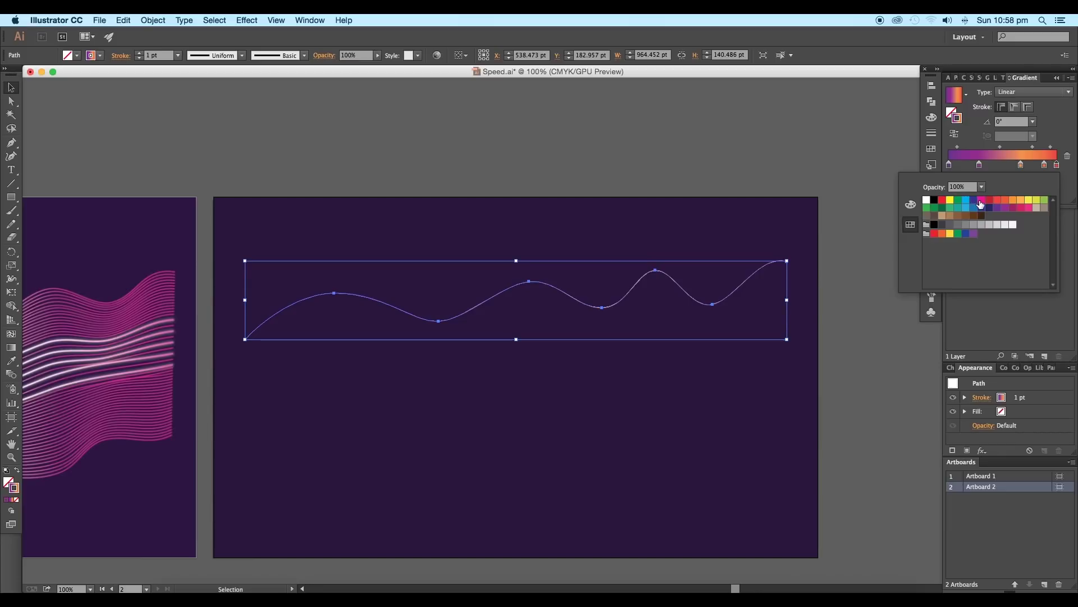
{"action": "left_click", "coordinate": [1044, 169]}
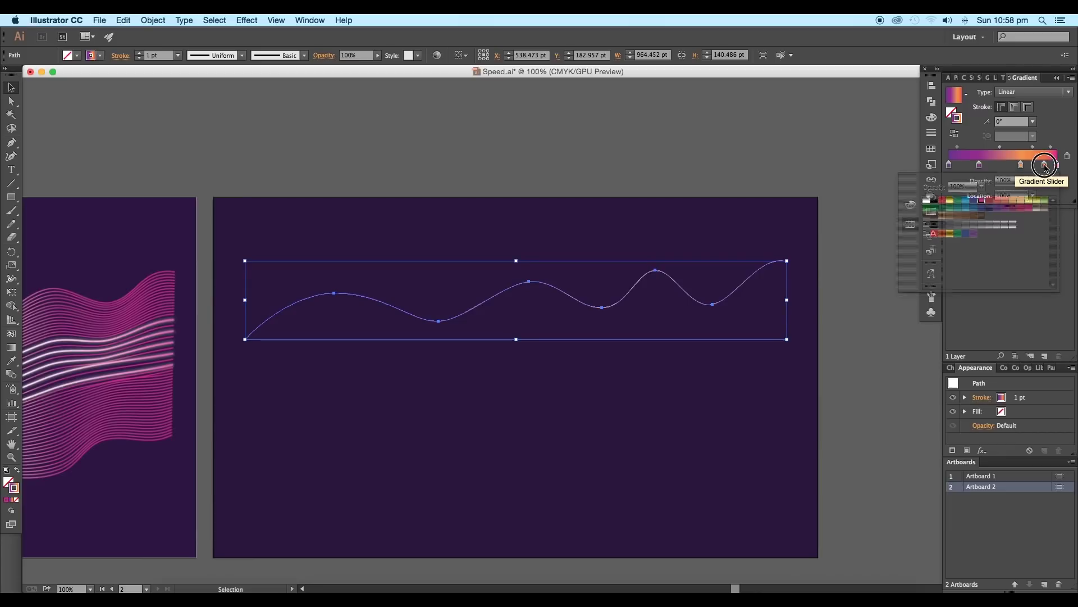
{"action": "left_click_drag", "start_coordinate": [1045, 168], "coordinate": [970, 175]}
Step: Add a gradient stop at 7.97% between the two purple stops
{"action": "left_click", "coordinate": [958, 167]}
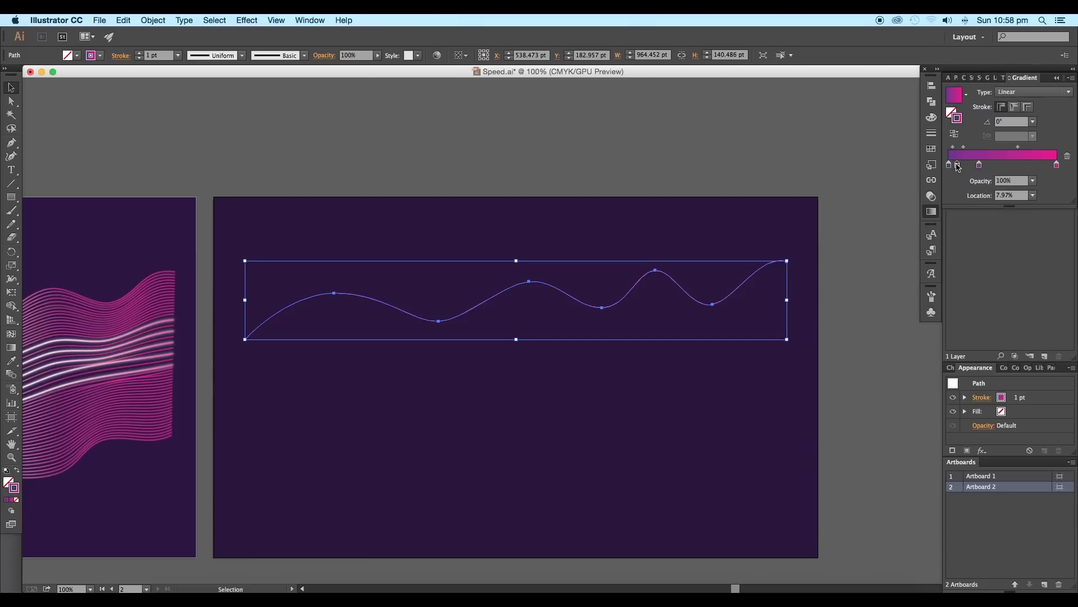
{"action": "left_click_drag", "start_coordinate": [220, 356], "coordinate": [305, 342]}
{"action": "key", "text": "super+plus"}
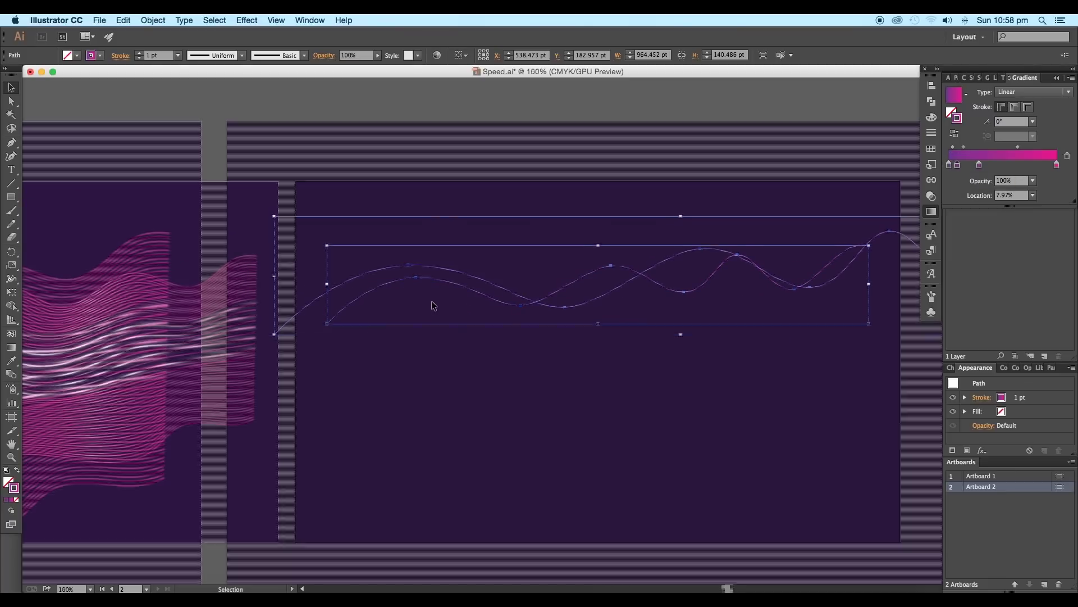
{"action": "left_click_drag", "start_coordinate": [394, 289], "coordinate": [421, 336]}
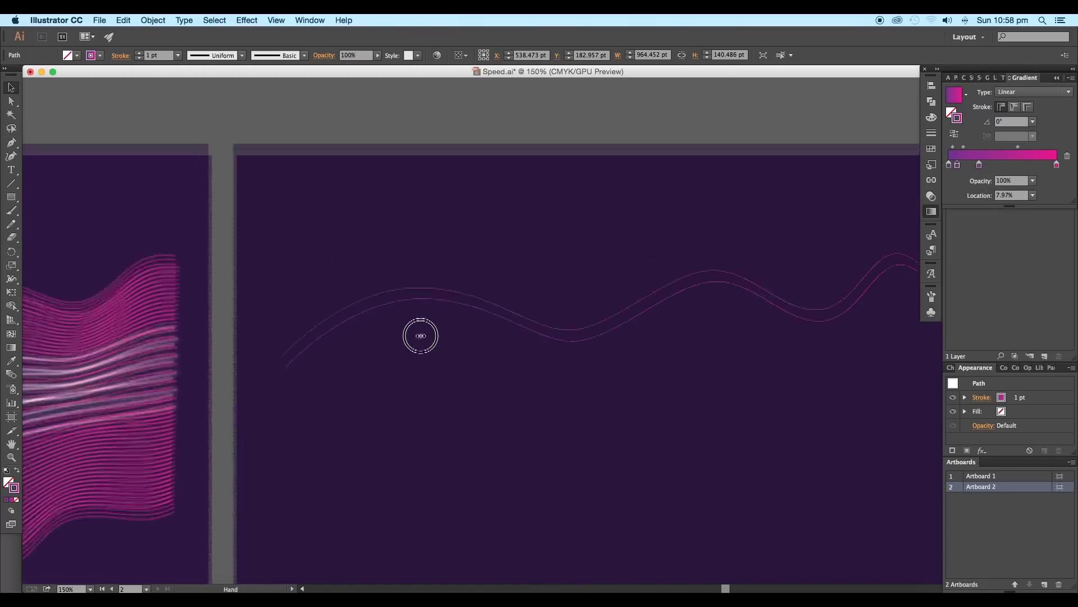
Step: Set the 7.97% stop to a pale lilac in HSB (288.6°, 13%, 89%) and move the following purple stop to 25.57%
{"action": "double_click", "coordinate": [957, 167]}
{"action": "left_click", "coordinate": [911, 203]}
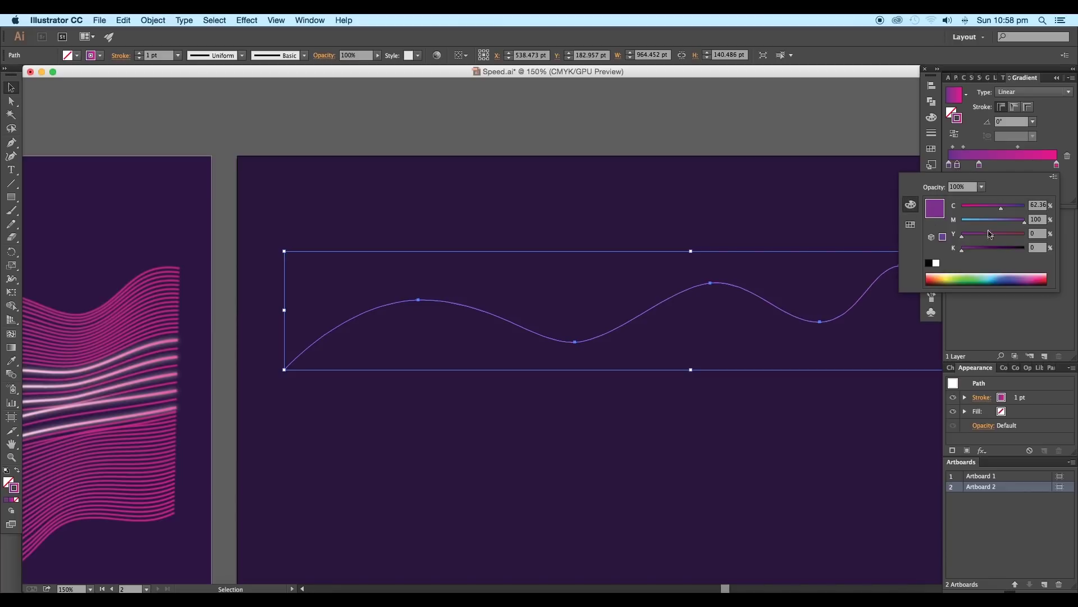
{"action": "left_click", "coordinate": [1054, 177]}
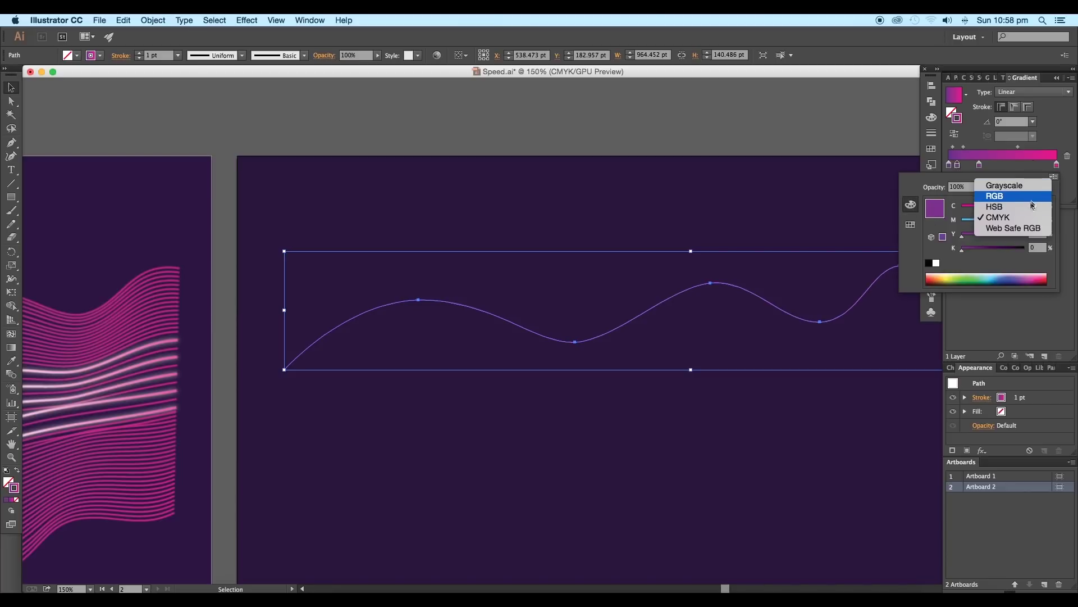
{"action": "left_click", "coordinate": [999, 206]}
{"action": "left_click_drag", "start_coordinate": [1001, 225], "coordinate": [1017, 245]}
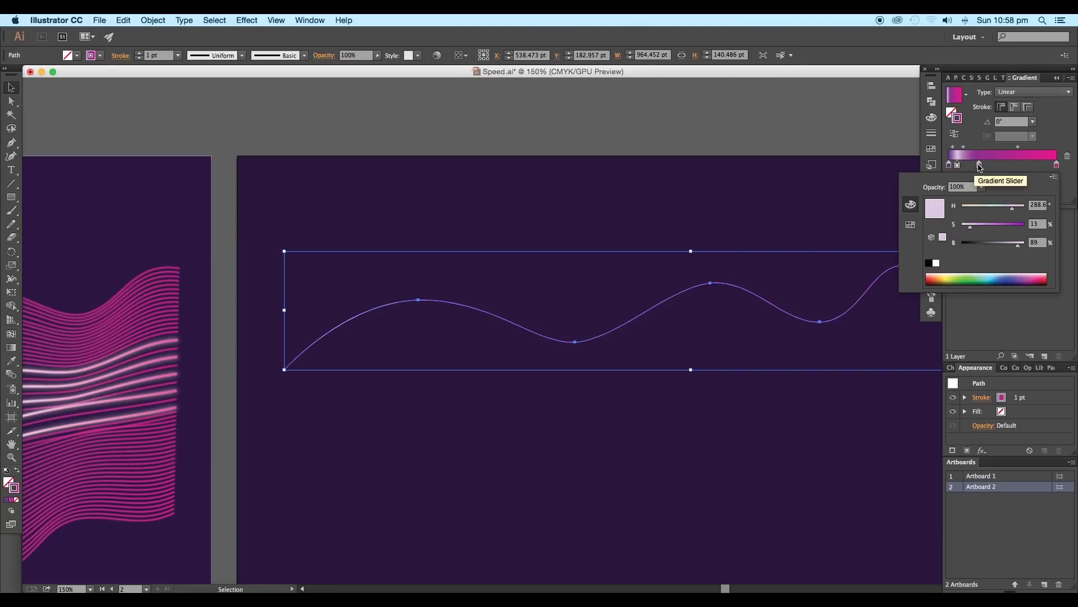
{"action": "left_click_drag", "start_coordinate": [980, 164], "coordinate": [976, 164]}
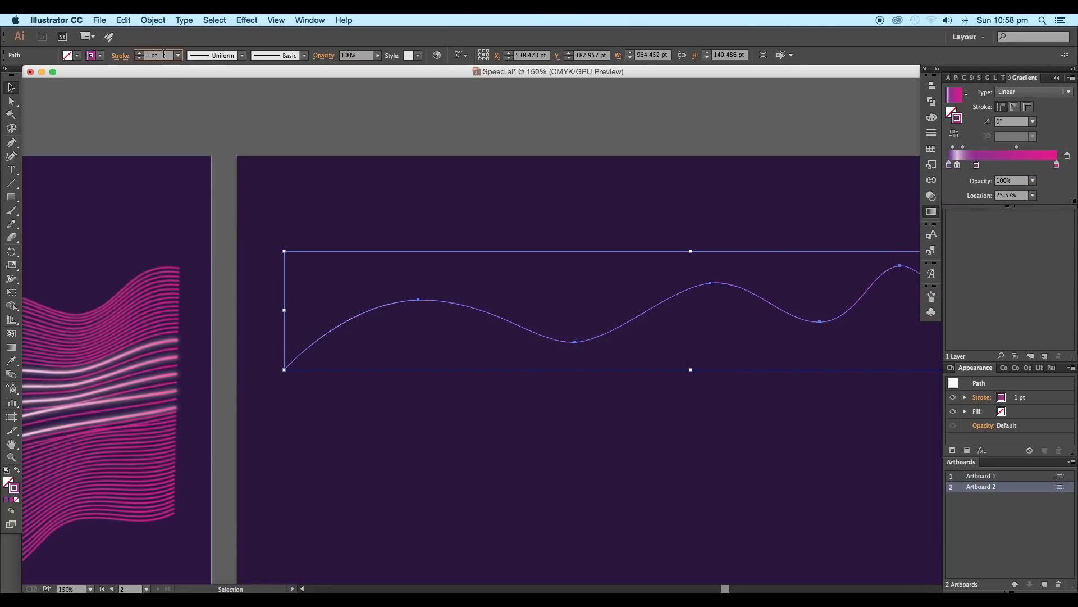
Step: Increase the wavy path's stroke weight to 22 pt
{"action": "scroll", "coordinate": [164, 55], "scroll_direction": "up", "scroll_amount": 20}
{"action": "left_click", "coordinate": [434, 333]}
{"action": "scroll", "coordinate": [475, 318], "scroll_direction": "down", "scroll_amount": 3}
{"action": "left_click", "coordinate": [477, 316]}
{"action": "scroll", "coordinate": [477, 316], "scroll_direction": "up", "scroll_amount": 2}
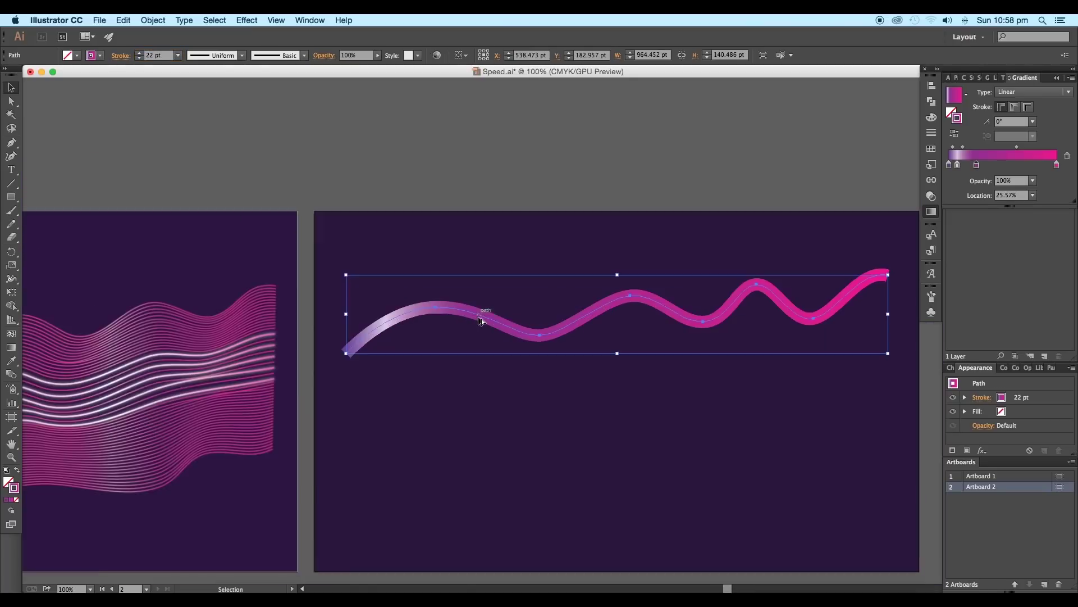
{"action": "scroll", "coordinate": [480, 319], "scroll_direction": "down", "scroll_amount": 1}
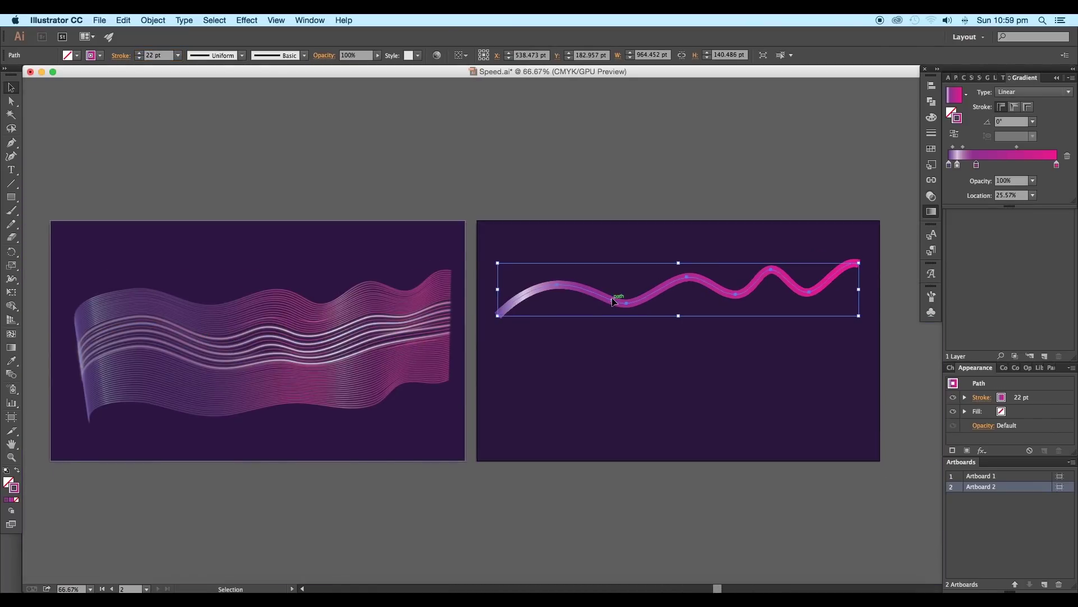
Step: Shift the 25.57% gradient stop to a bluer purple and add a stop between it and the last one, coloured C 15, M 90, Y 0, K 10
{"action": "double_click", "coordinate": [977, 165]}
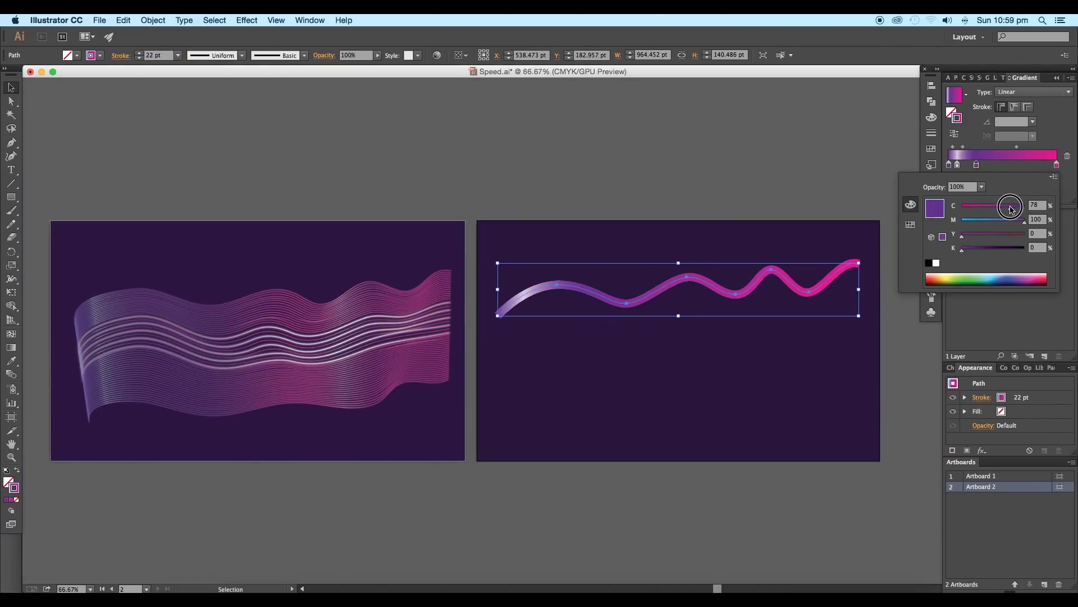
{"action": "left_click", "coordinate": [1010, 164]}
{"action": "double_click", "coordinate": [1010, 165]}
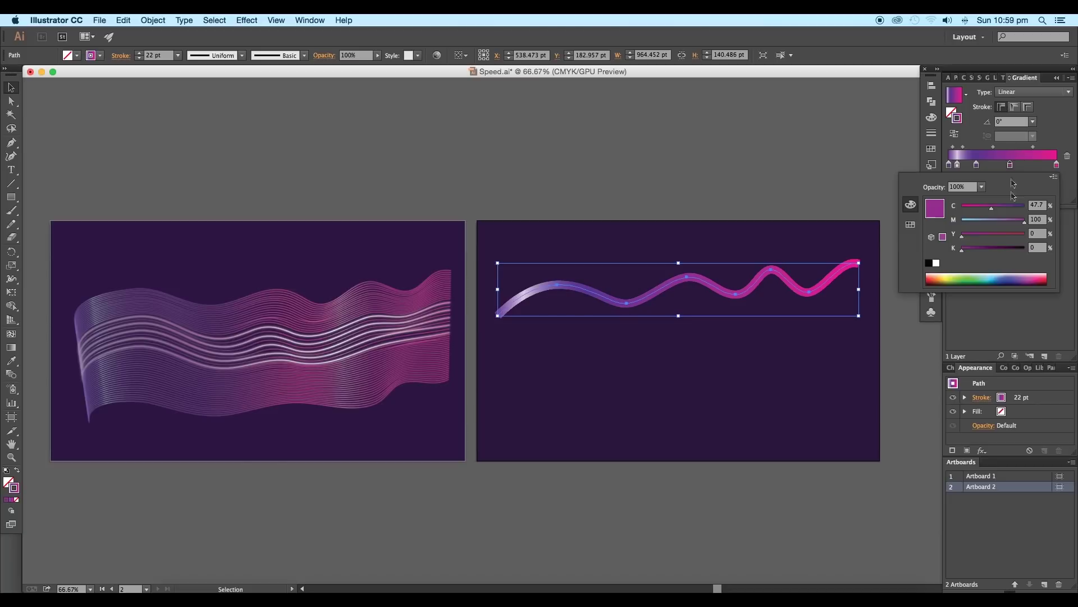
{"action": "mouse_move", "coordinate": [992, 209]}
{"action": "left_mouse_down"}
{"action": "mouse_move", "coordinate": [979, 208]}
{"action": "mouse_move", "coordinate": [1018, 221]}
{"action": "left_mouse_up"}
{"action": "left_click_drag", "start_coordinate": [962, 248], "coordinate": [968, 253]}
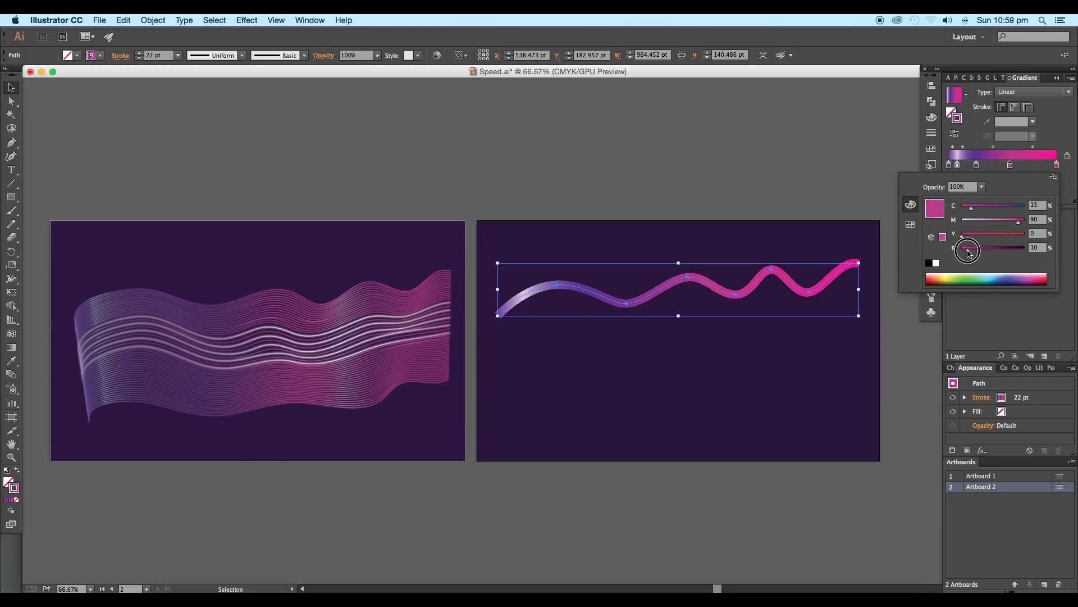
Step: Add another gradient stop just after the new pink one and lighten it to pale lilac by lowering its magenta to 32%
{"action": "left_click", "coordinate": [1022, 167]}
{"action": "double_click", "coordinate": [1021, 165]}
{"action": "left_click", "coordinate": [983, 224]}
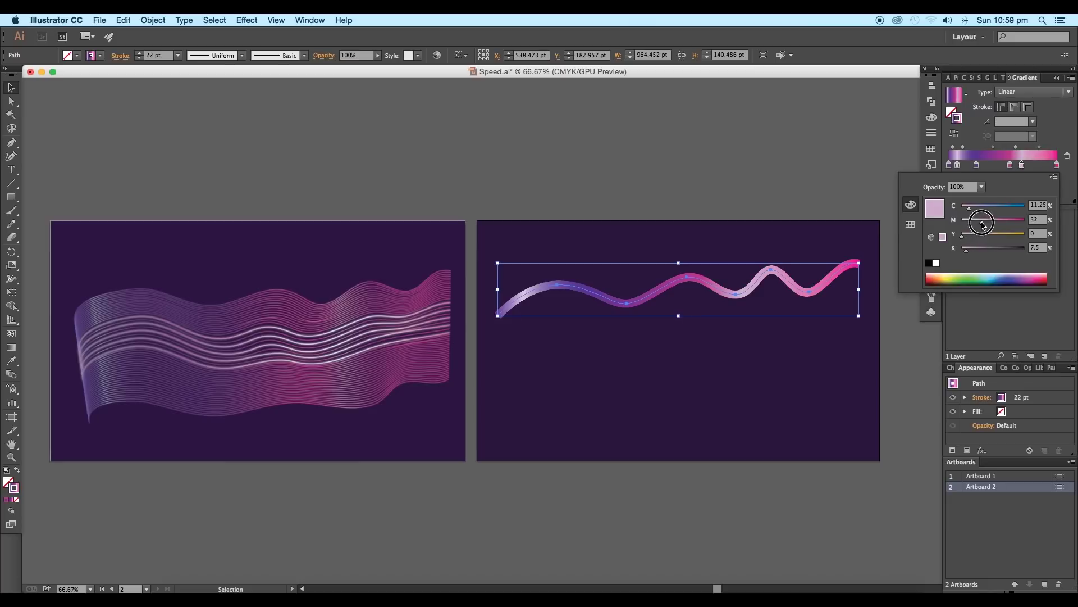
Step: Add a strong pink stop between the second pale lilac stop and the last stop, and tighten the midpoint beside the pale stop
{"action": "double_click", "coordinate": [1035, 165]}
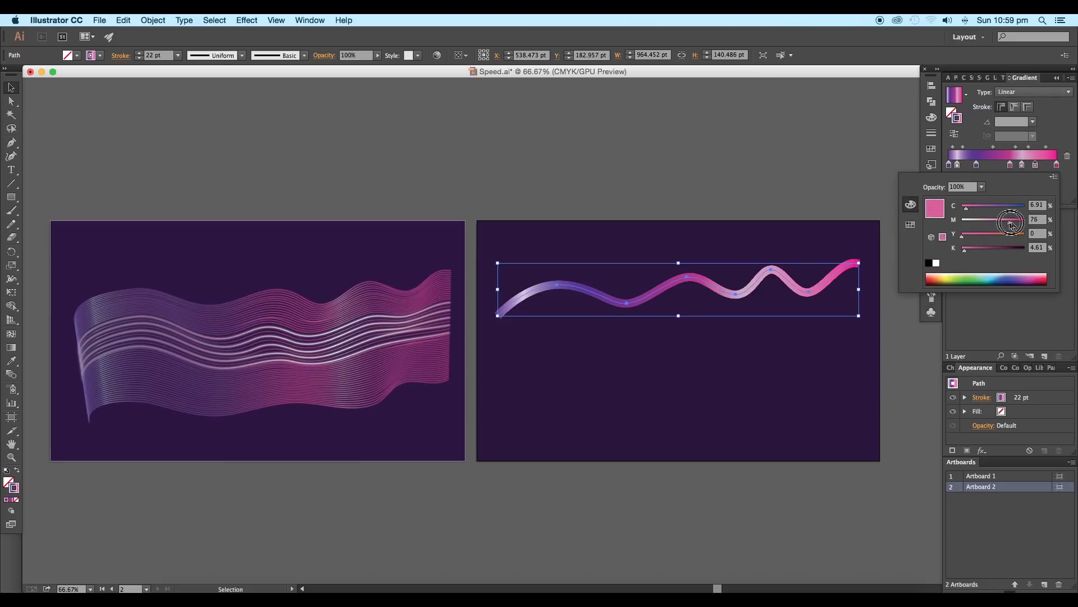
{"action": "left_click_drag", "start_coordinate": [1009, 223], "coordinate": [1019, 222]}
{"action": "left_click", "coordinate": [1021, 165]}
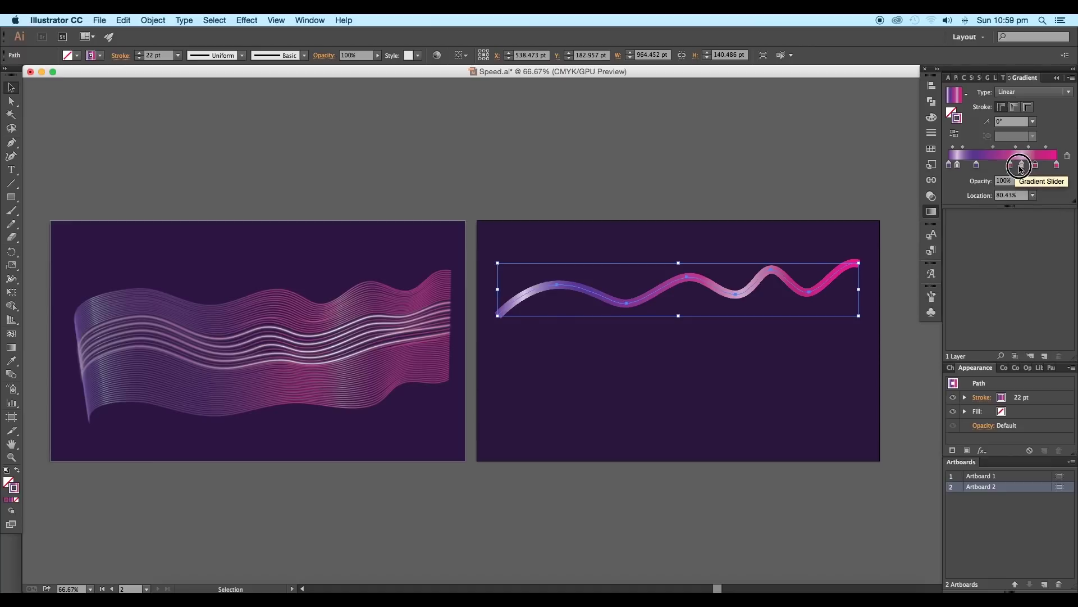
{"action": "left_click_drag", "start_coordinate": [1027, 151], "coordinate": [1025, 168]}
Step: Darken the last gradient stop to C 0, M 100, Y 0, K 18 and deselect the path
{"action": "double_click", "coordinate": [1057, 166]}
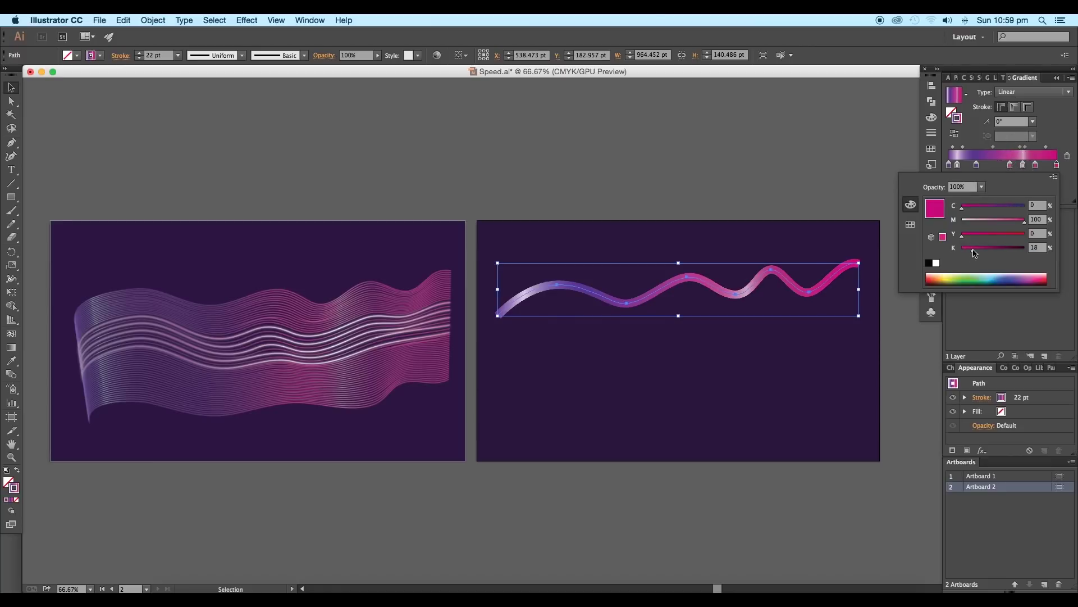
{"action": "left_click", "coordinate": [832, 263]}
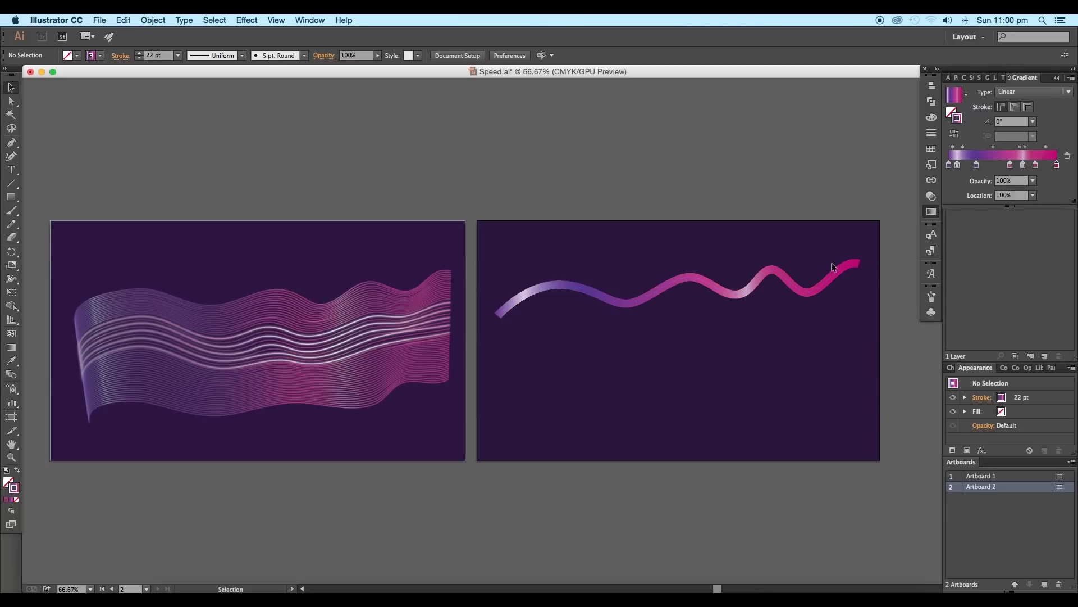
Step: Reduce the wavy path's stroke weight to 1 pt
{"action": "left_click", "coordinate": [781, 274]}
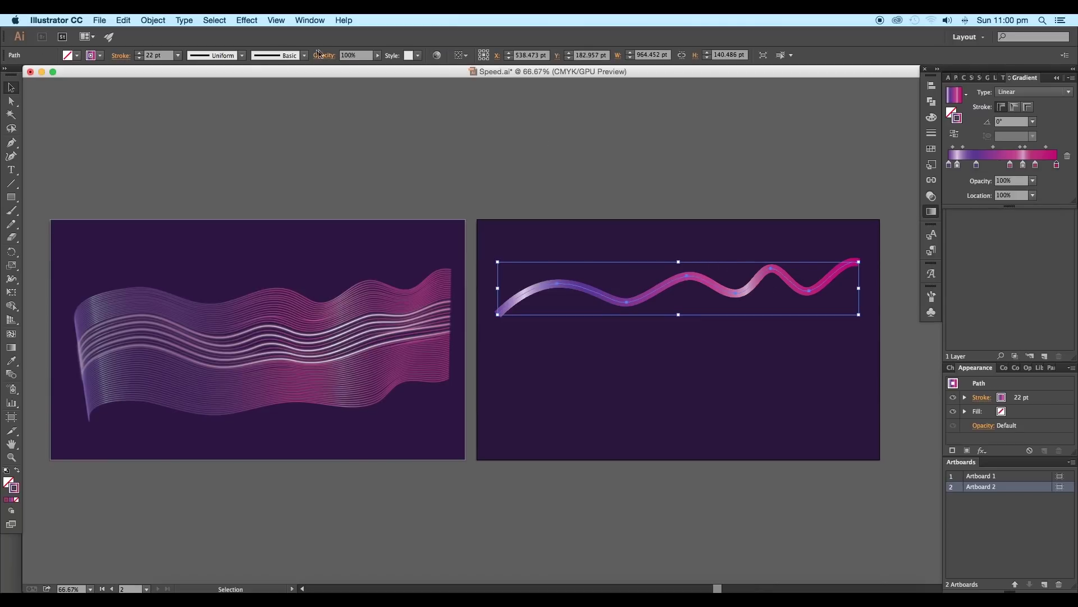
{"action": "left_click", "coordinate": [176, 57]}
{"action": "left_click", "coordinate": [183, 101]}
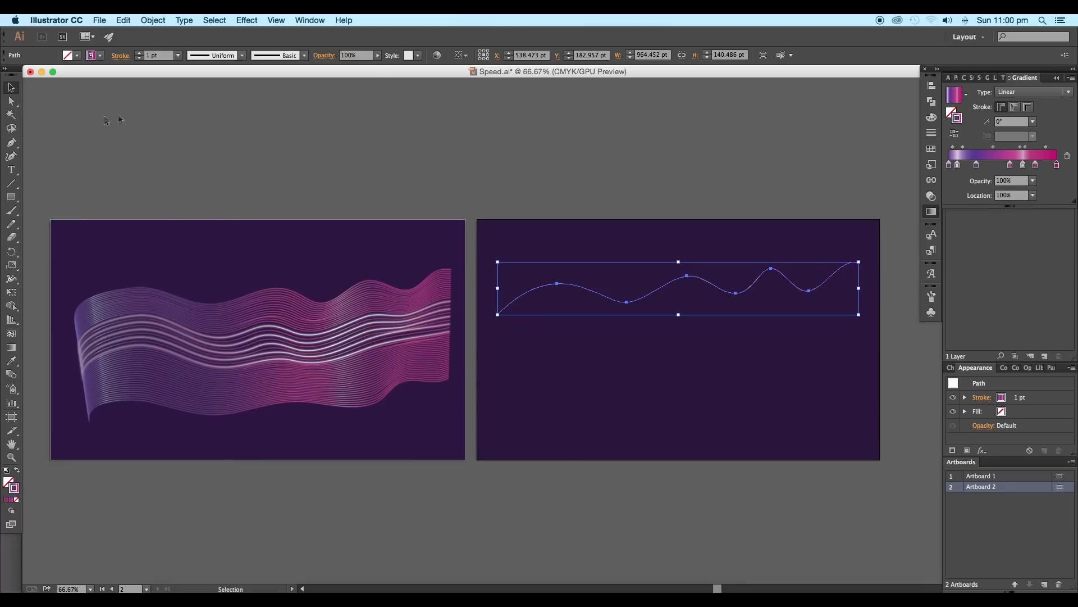
{"action": "left_click", "coordinate": [15, 89]}
{"action": "left_click", "coordinate": [265, 121]}
Step: Duplicate the wavy path about 264 pt straight down and select both paths
{"action": "scroll", "coordinate": [621, 291], "scroll_direction": "up", "scroll_amount": 2}
{"action": "left_click_drag", "start_coordinate": [640, 317], "coordinate": [576, 279]}
{"action": "left_click", "coordinate": [615, 294]}
{"action": "key", "text": "super+minus"}
{"action": "key", "text": "super+minus"}
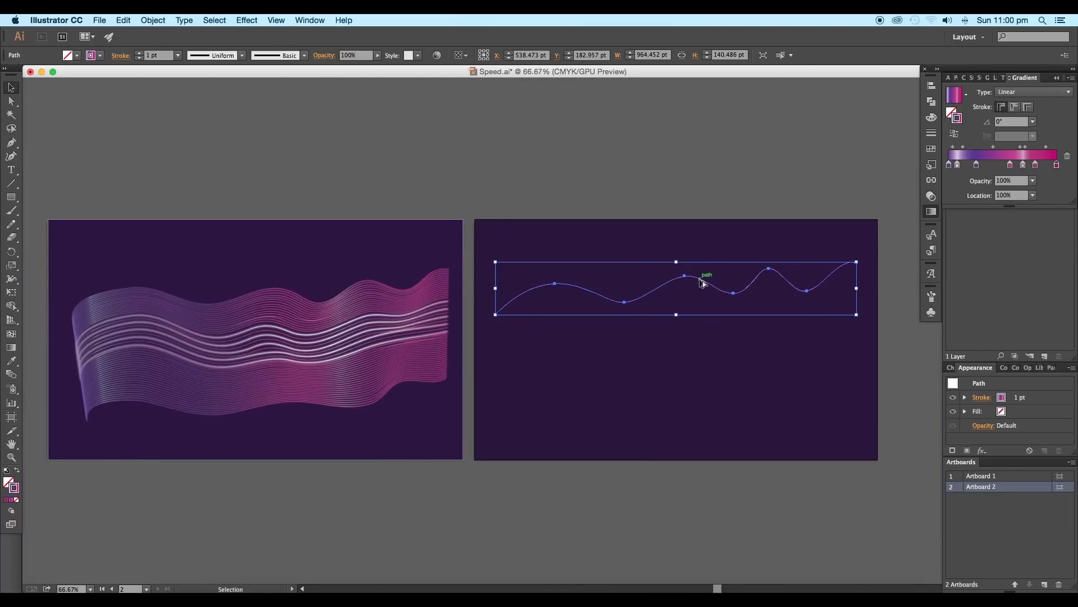
{"action": "left_click_drag", "start_coordinate": [703, 283], "coordinate": [702, 382]}
{"action": "left_click", "coordinate": [725, 292], "text": "shift"}
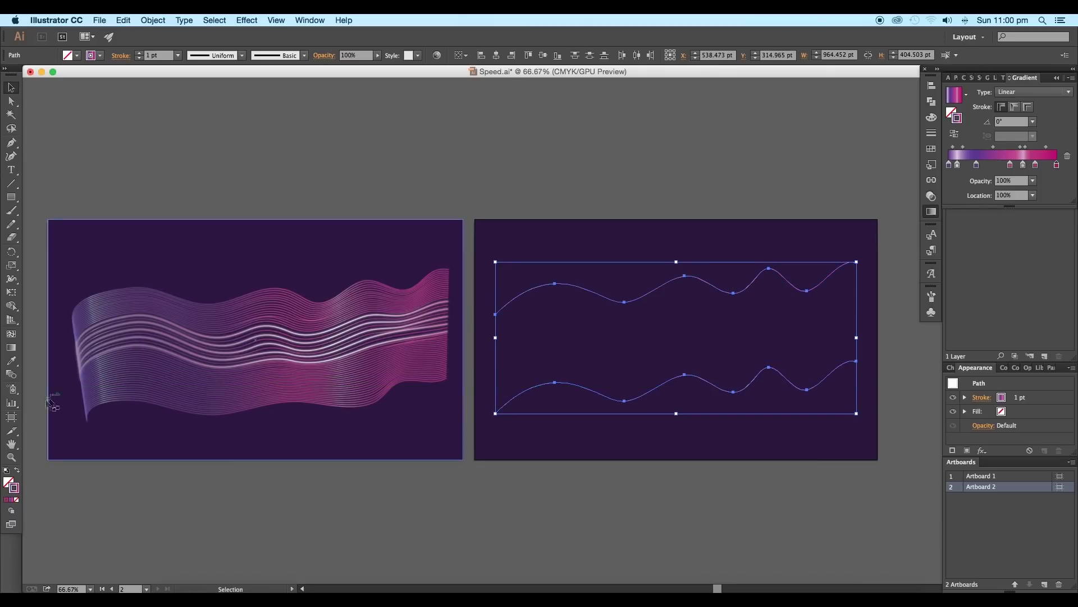
Step: Blend the upper wavy path with its lower copy using the Blend tool
{"action": "left_click", "coordinate": [13, 376]}
{"action": "scroll", "coordinate": [614, 346], "scroll_direction": "up", "scroll_amount": 1}
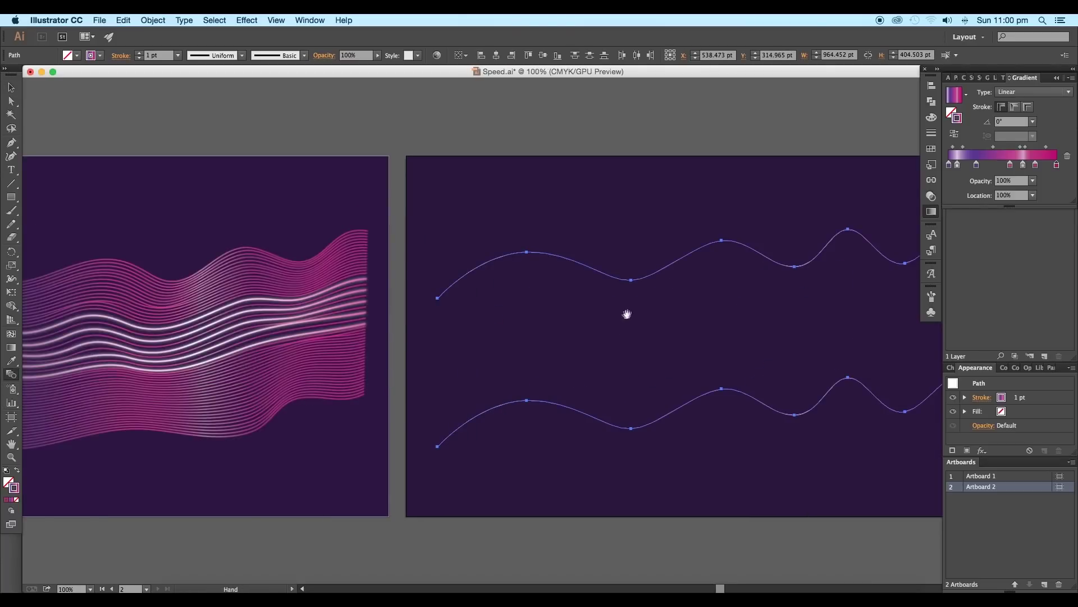
{"action": "left_click_drag", "start_coordinate": [627, 313], "coordinate": [523, 311]}
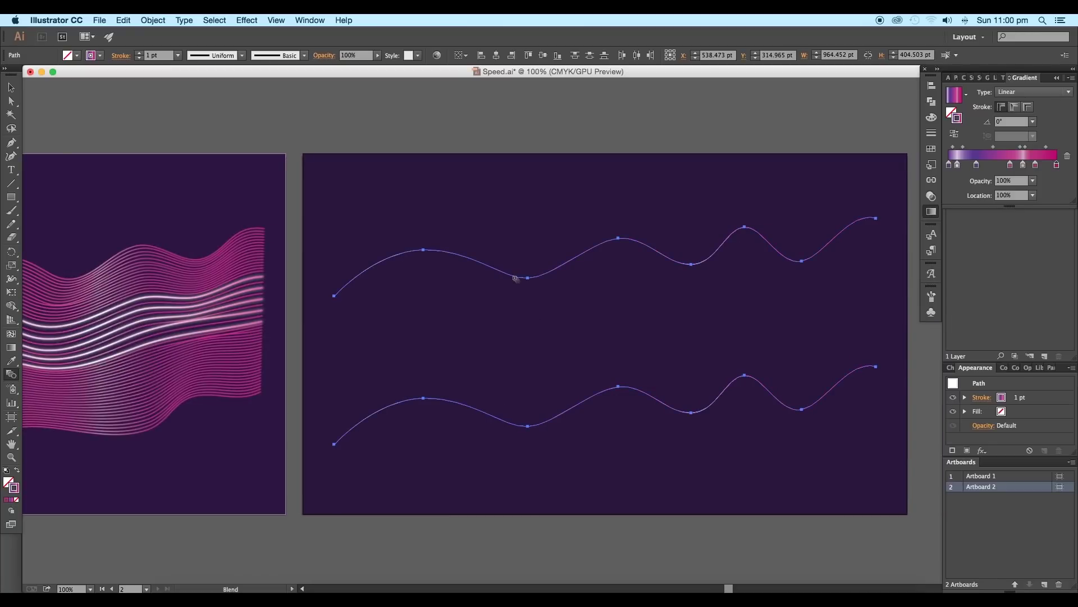
{"action": "left_click", "coordinate": [500, 420]}
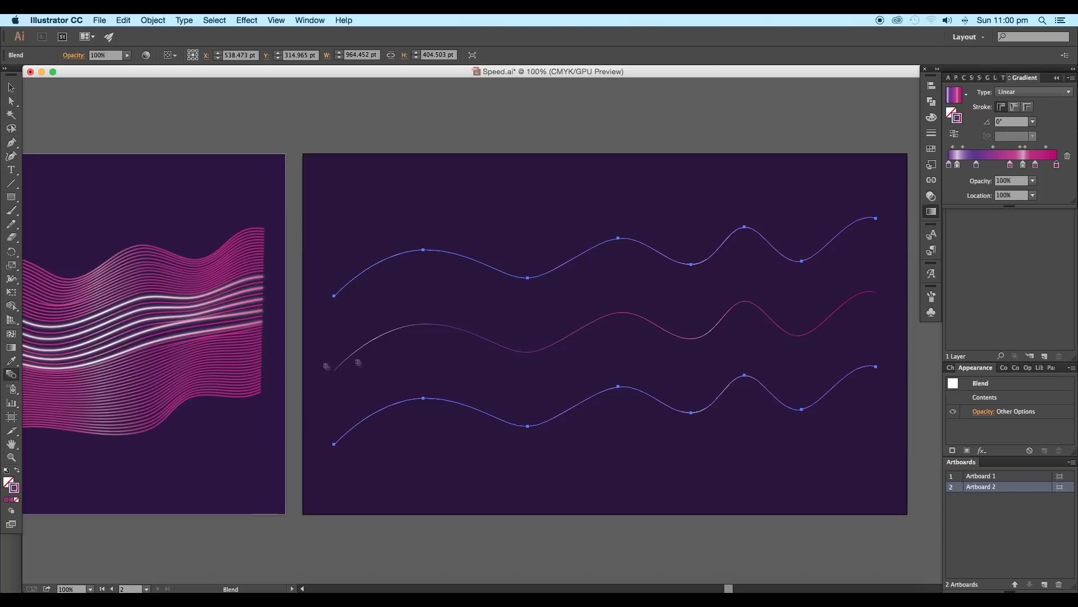
Step: Set the blend's spacing to Specified Steps with 50 steps, with the preview enabled
{"action": "double_click", "coordinate": [15, 378]}
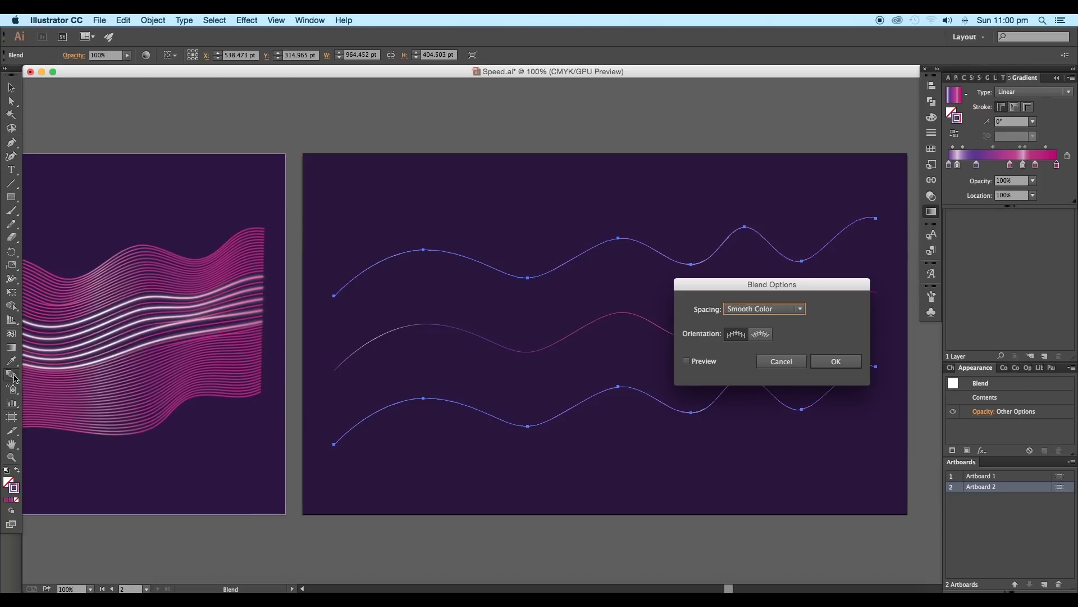
{"action": "left_click", "coordinate": [686, 362]}
{"action": "left_click", "coordinate": [756, 312]}
{"action": "left_click", "coordinate": [756, 331]}
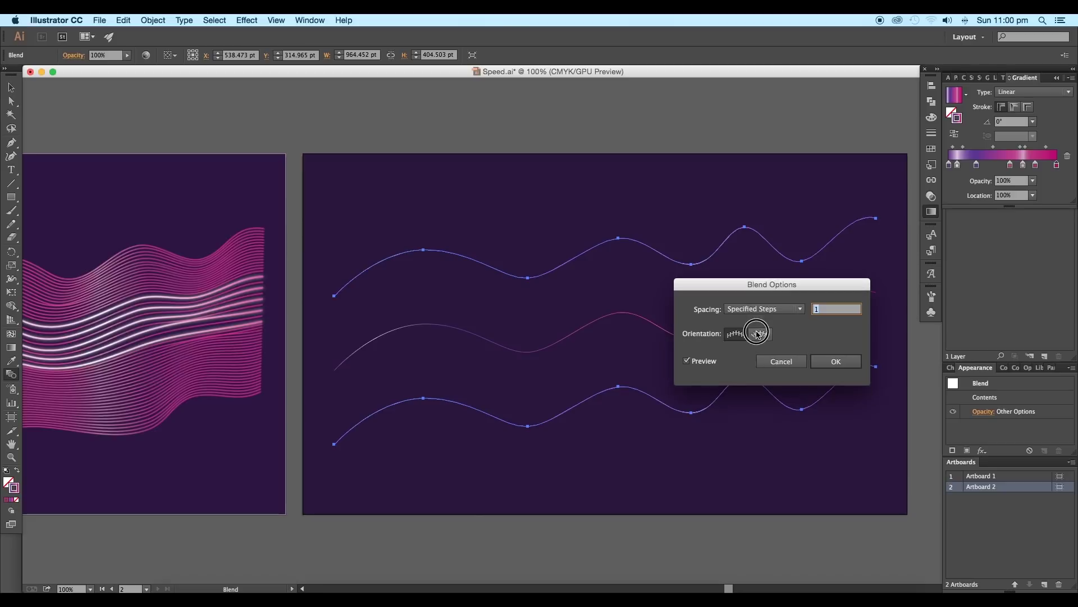
{"action": "type", "text": "51"}
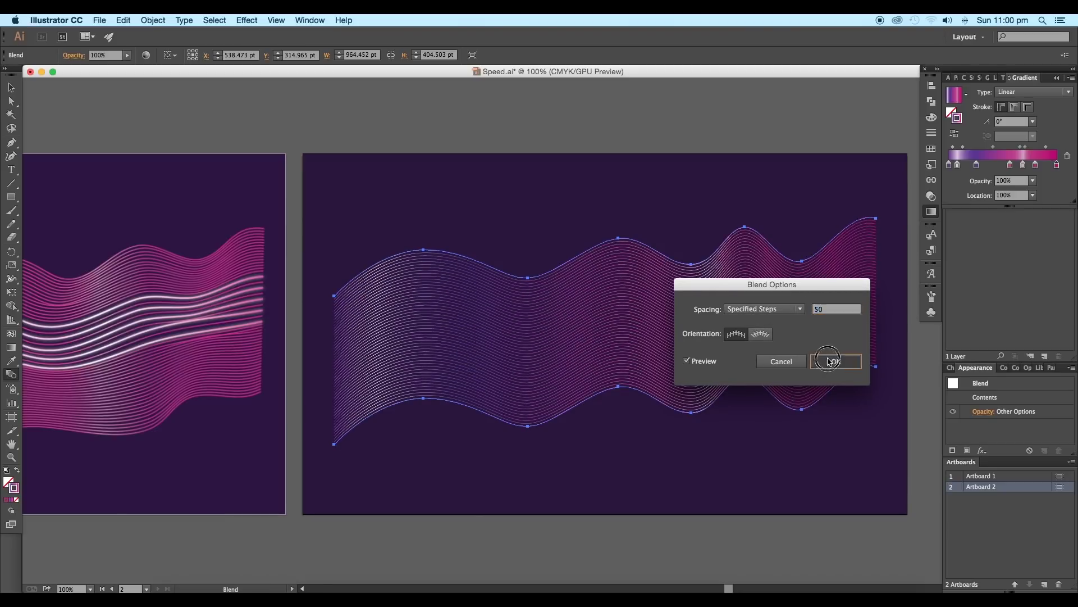
{"action": "left_click", "coordinate": [836, 361]}
Step: Isolate the blend and set the stroke weight of both its top and bottom paths to 2 pt
{"action": "left_click", "coordinate": [10, 87]}
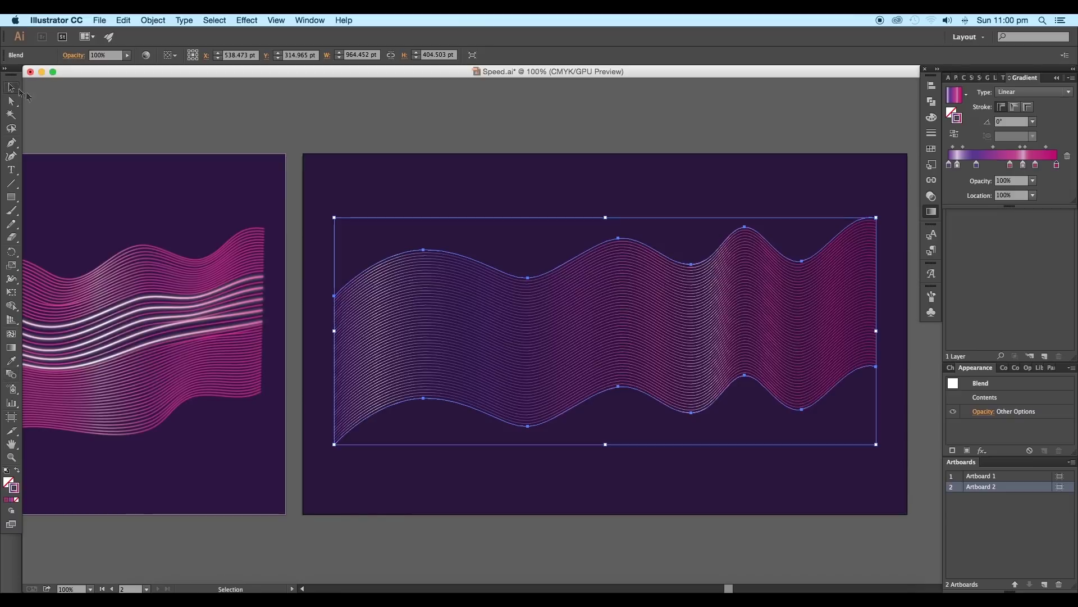
{"action": "left_click", "coordinate": [431, 235]}
{"action": "double_click", "coordinate": [461, 257]}
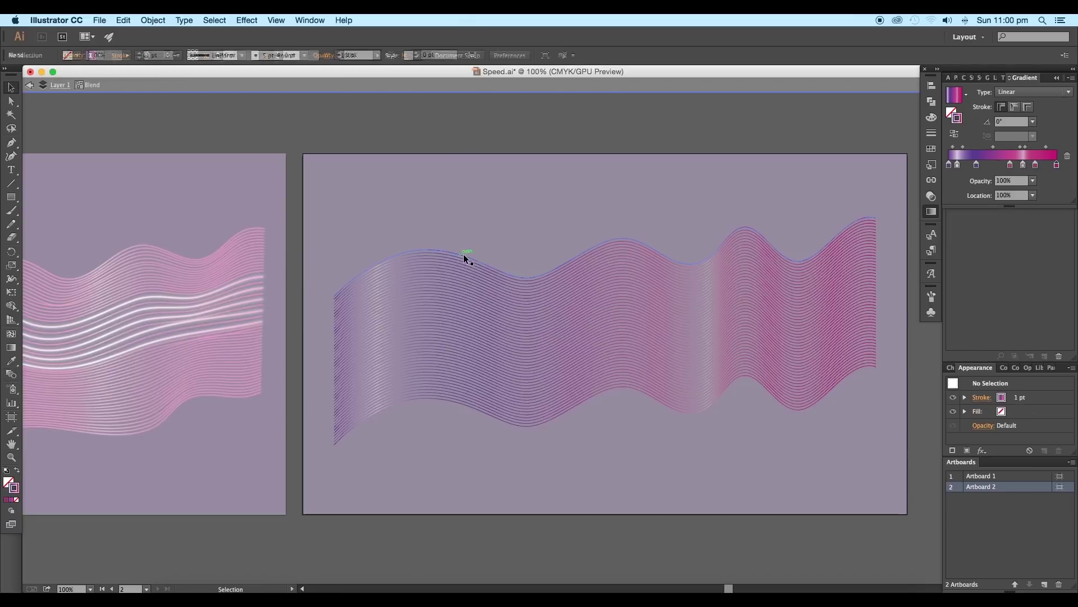
{"action": "left_click", "coordinate": [461, 402], "text": "shift"}
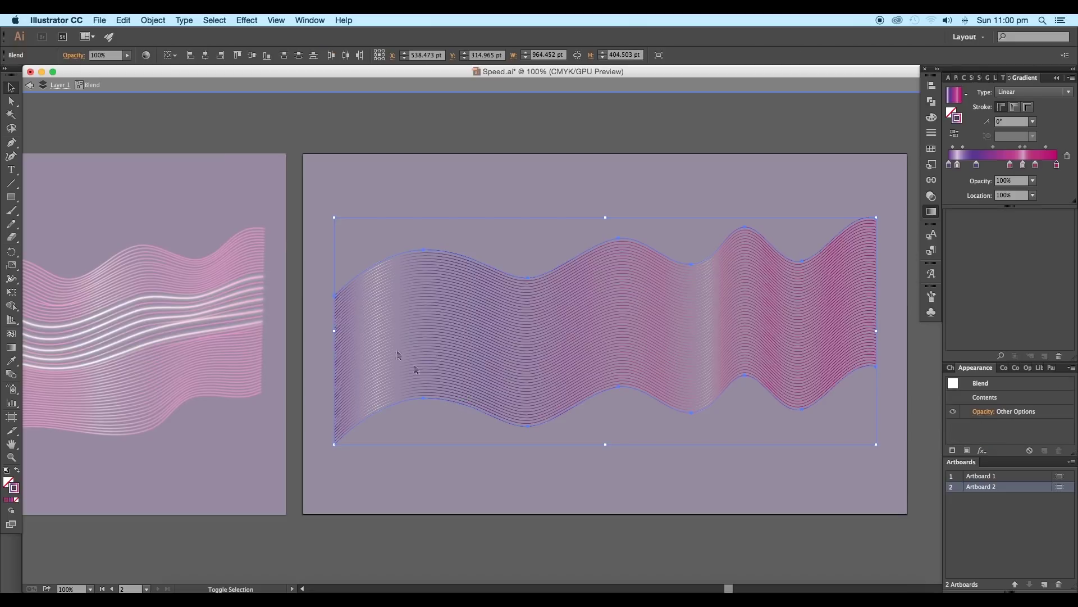
{"action": "left_click", "coordinate": [482, 208]}
{"action": "left_click", "coordinate": [484, 271]}
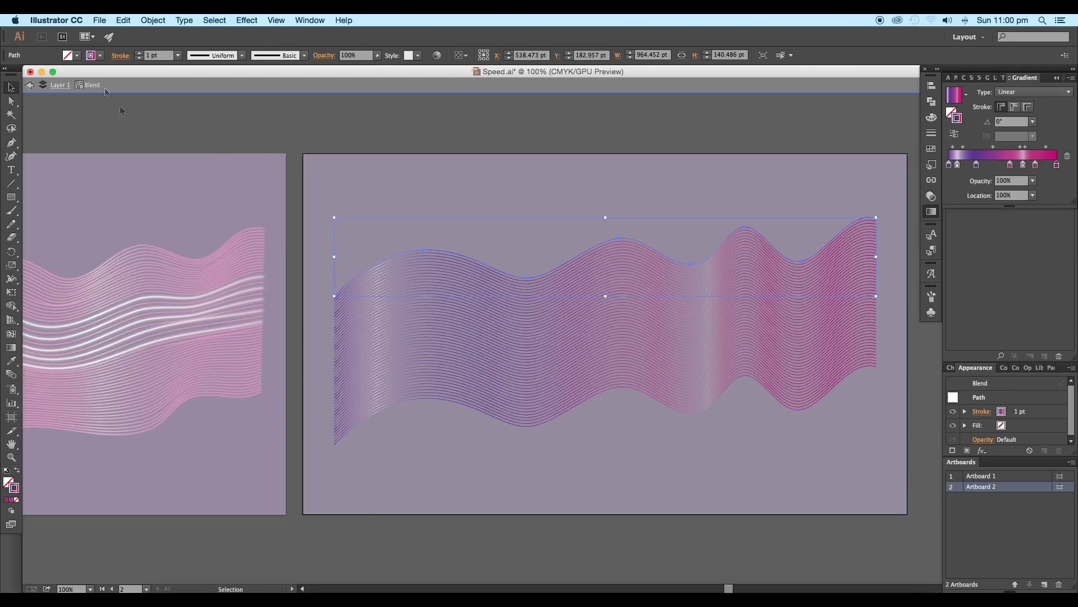
{"action": "left_click", "coordinate": [177, 55]}
{"action": "left_click", "coordinate": [191, 114]}
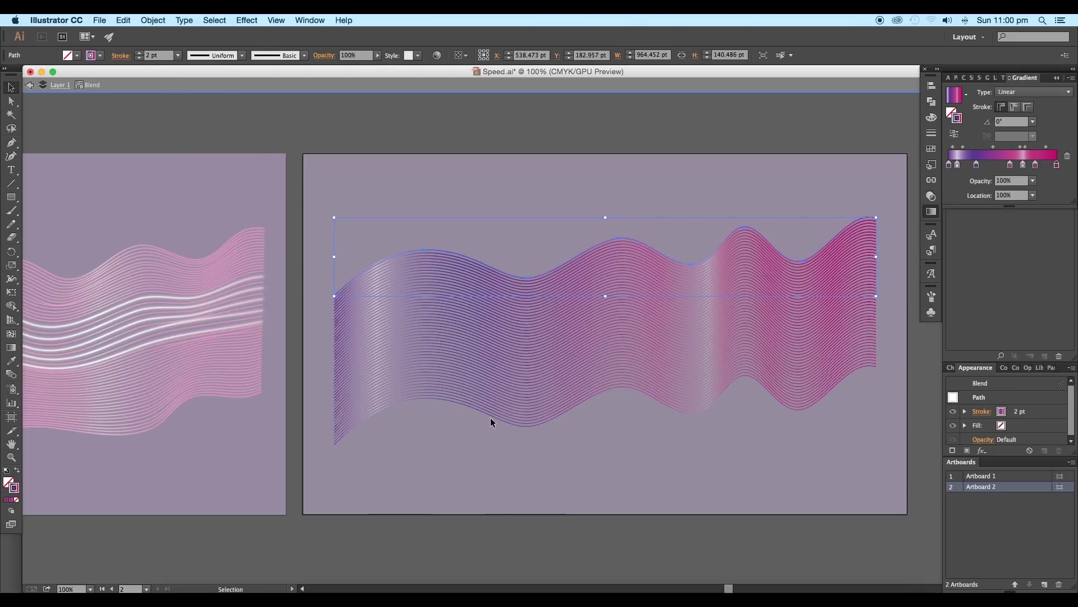
{"action": "left_click", "coordinate": [178, 55]}
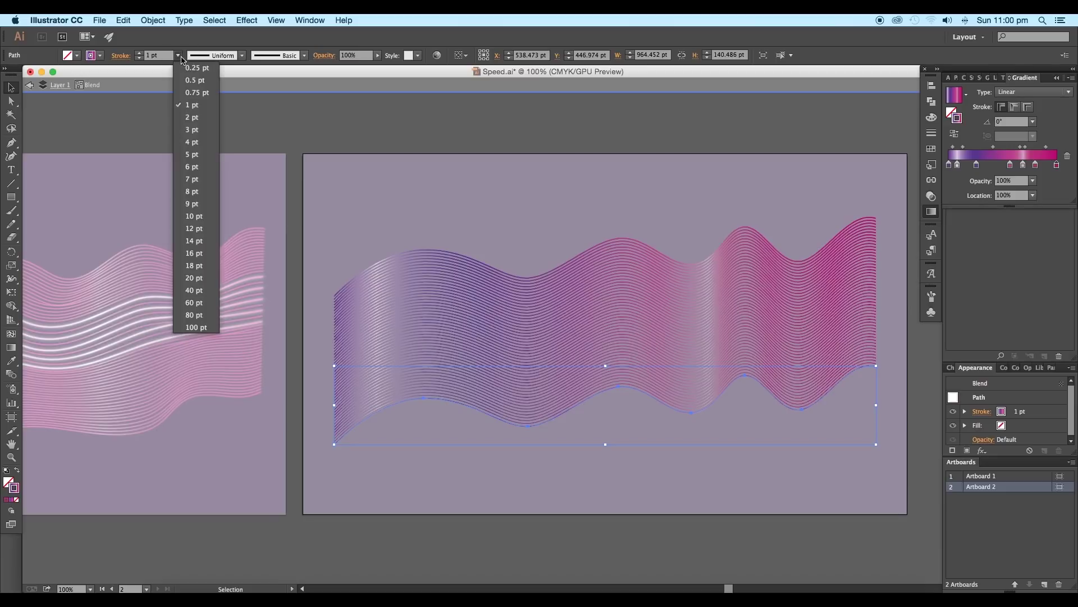
{"action": "left_click", "coordinate": [191, 117]}
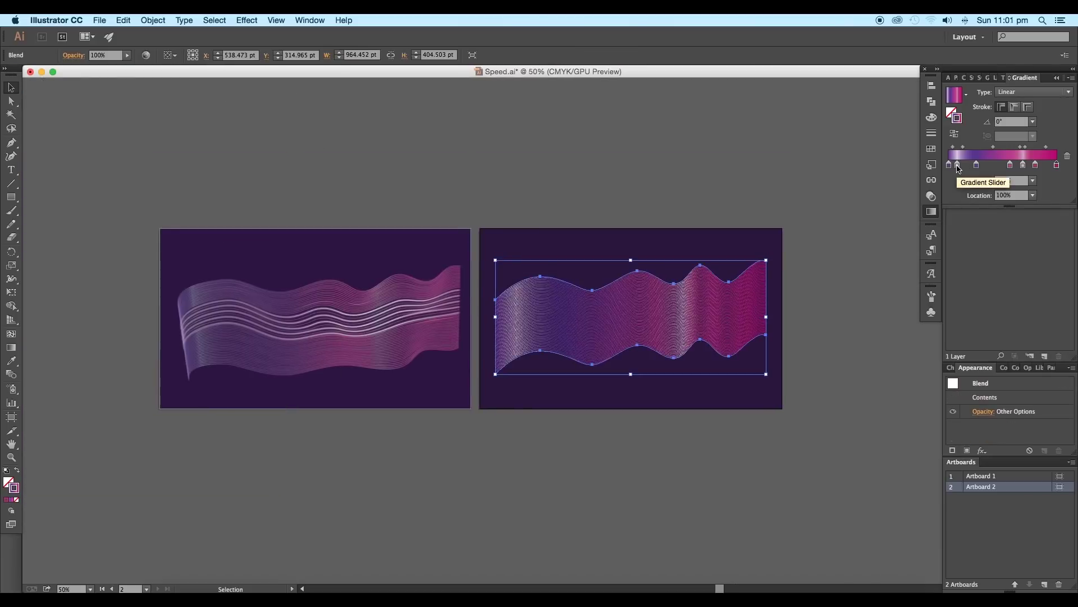
Step: Refine the blend's stroke gradient: move the first pale lilac stop to 5.82%, bring its midpoint closer and strengthen the magenta near the end
{"action": "left_click", "coordinate": [958, 147]}
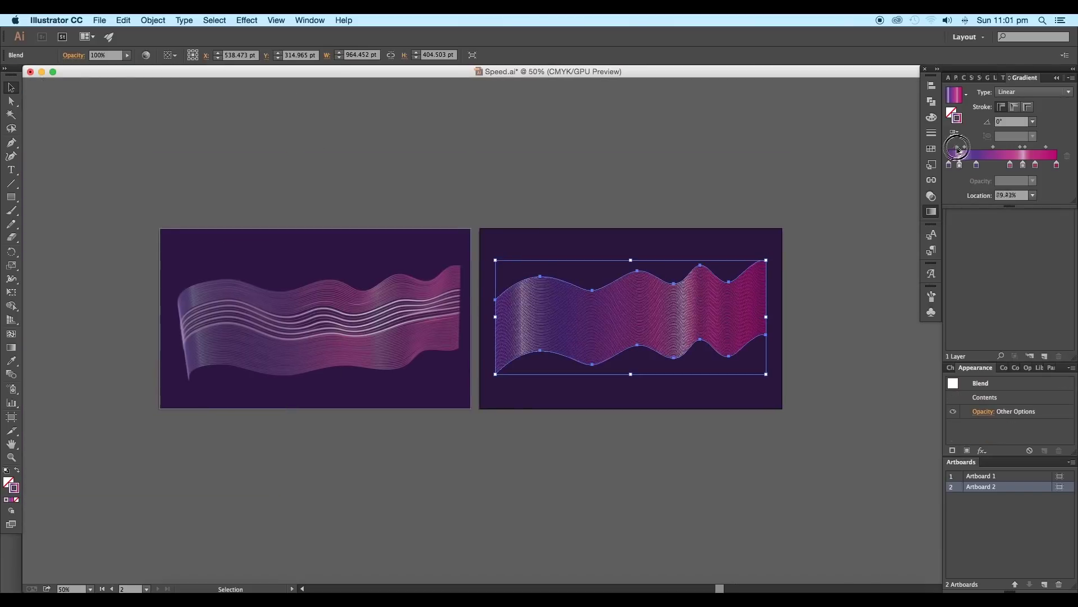
{"action": "double_click", "coordinate": [977, 165]}
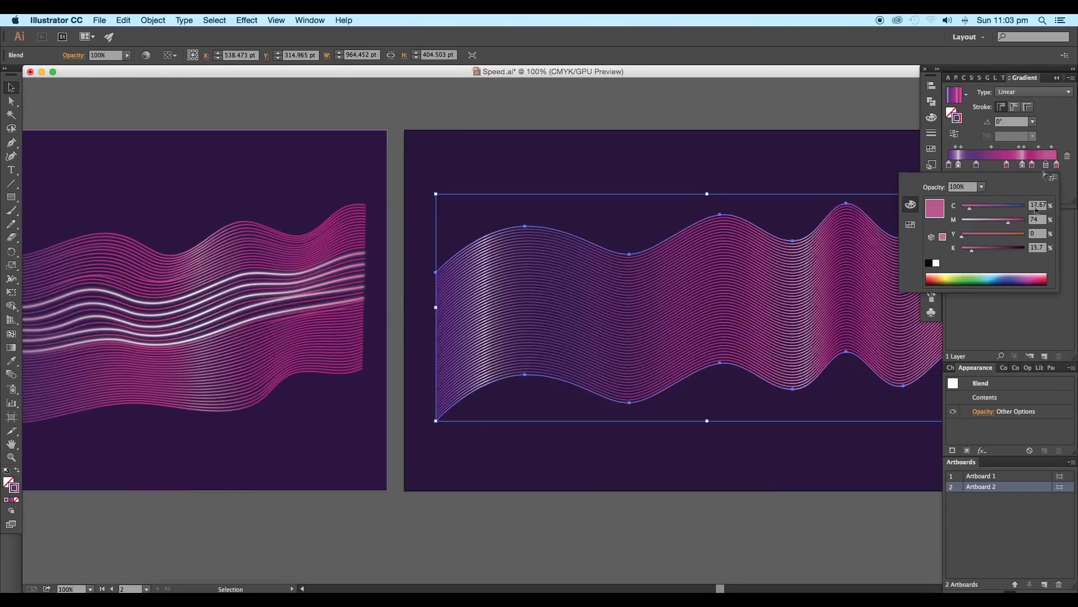
{"action": "left_click_drag", "start_coordinate": [1008, 222], "coordinate": [1019, 226]}
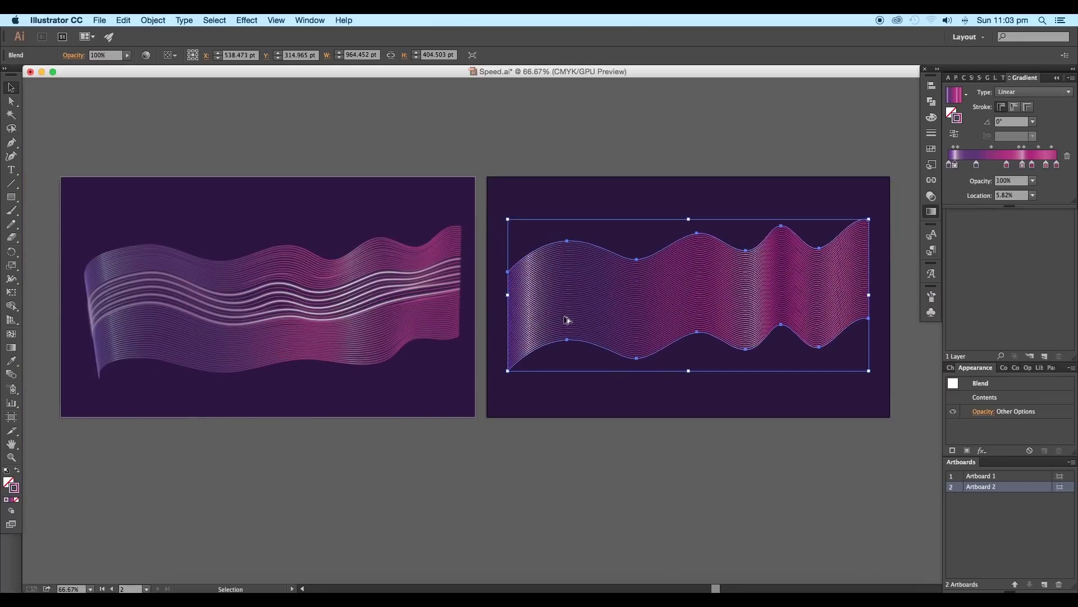
Step: Move the lower path's left end anchor inward to about X 93 pt, Y 521 pt and pull out handles to curl that end
{"action": "left_click", "coordinate": [18, 106]}
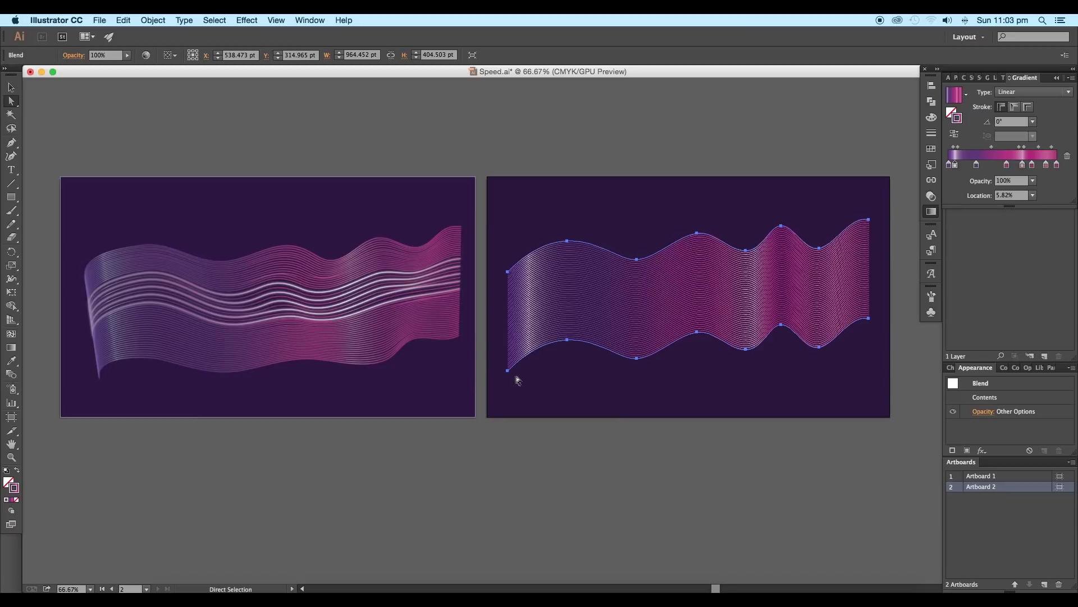
{"action": "left_click_drag", "start_coordinate": [508, 371], "coordinate": [525, 374]}
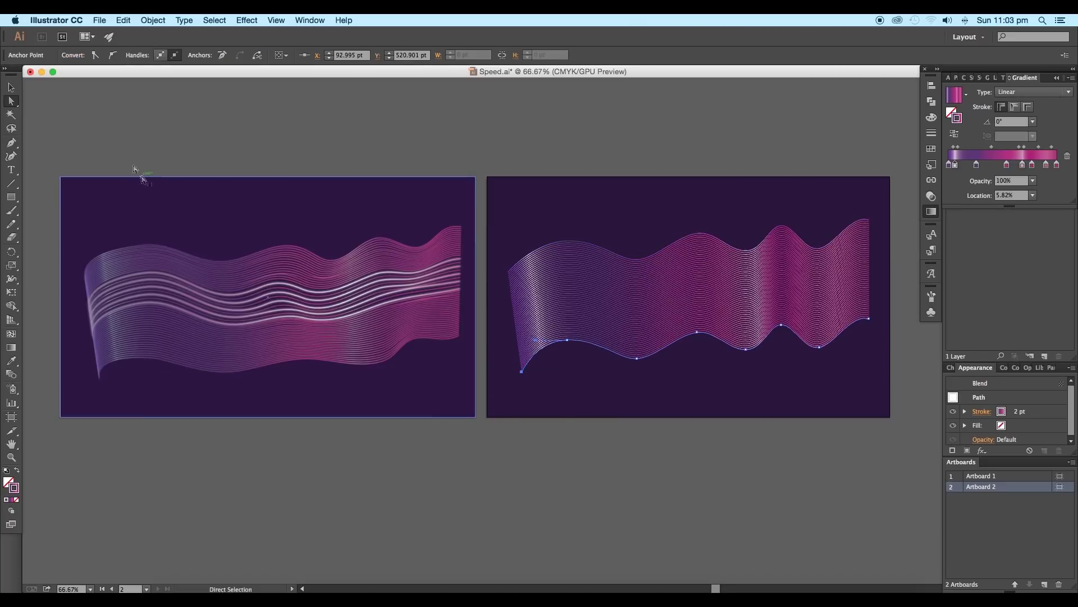
{"action": "left_click_drag", "start_coordinate": [14, 150], "coordinate": [84, 185]}
{"action": "left_click_drag", "start_coordinate": [521, 371], "coordinate": [512, 351]}
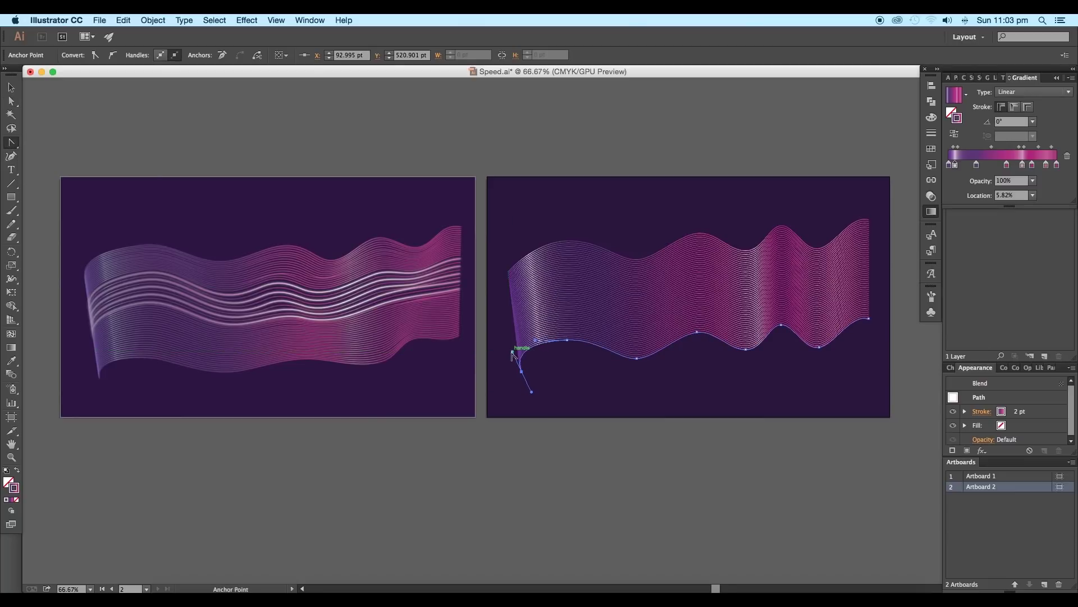
Step: Curl the upper path's left end outward and move its first crest anchor to about X 222 pt, Y 163 pt
{"action": "mouse_move", "coordinate": [508, 272]}
{"action": "left_mouse_down"}
{"action": "mouse_move", "coordinate": [503, 281]}
{"action": "mouse_move", "coordinate": [503, 253]}
{"action": "mouse_move", "coordinate": [505, 275]}
{"action": "left_mouse_up"}
{"action": "left_click_drag", "start_coordinate": [567, 241], "coordinate": [570, 237]}
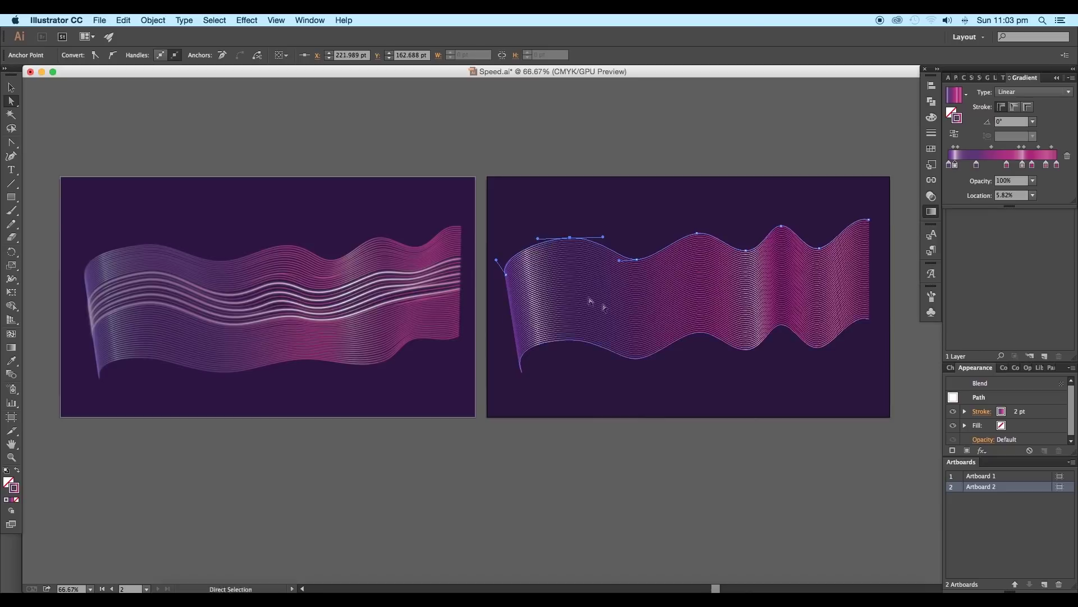
Step: Flatten the left half of the lower path by lowering its middle crest and moving its first trough to about X 388 pt, Y 473 pt
{"action": "scroll", "coordinate": [615, 298], "scroll_direction": "right", "scroll_amount": 2}
{"action": "left_click", "coordinate": [657, 332]}
{"action": "left_click_drag", "start_coordinate": [657, 332], "coordinate": [589, 353]}
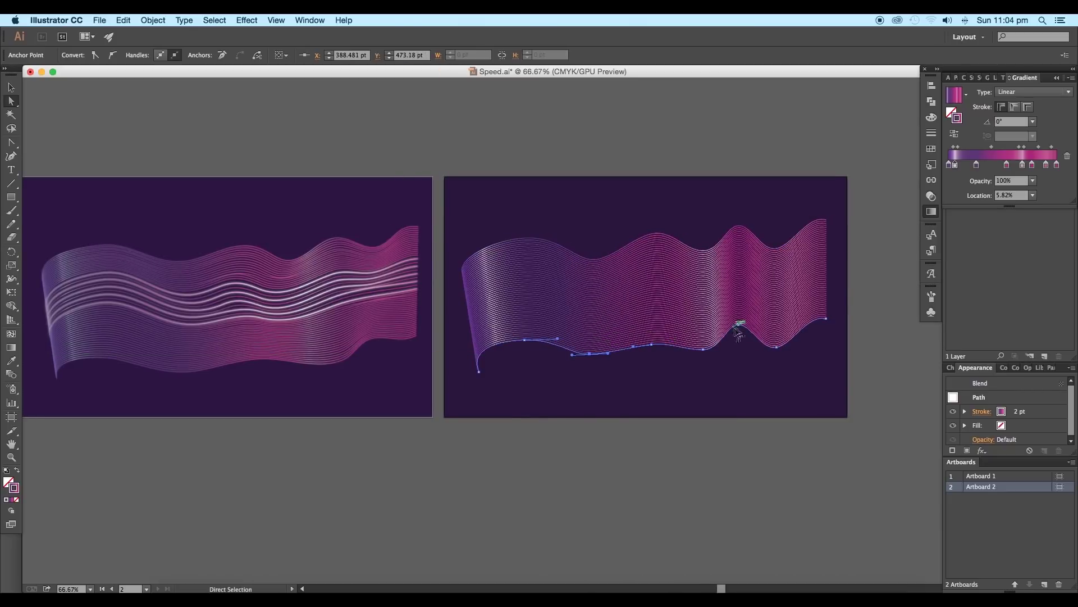
Step: Reshape the right part of the lower path into one long shallow dip that rises smoothly to its end, and deselect it
{"action": "left_click_drag", "start_coordinate": [737, 328], "coordinate": [794, 323]}
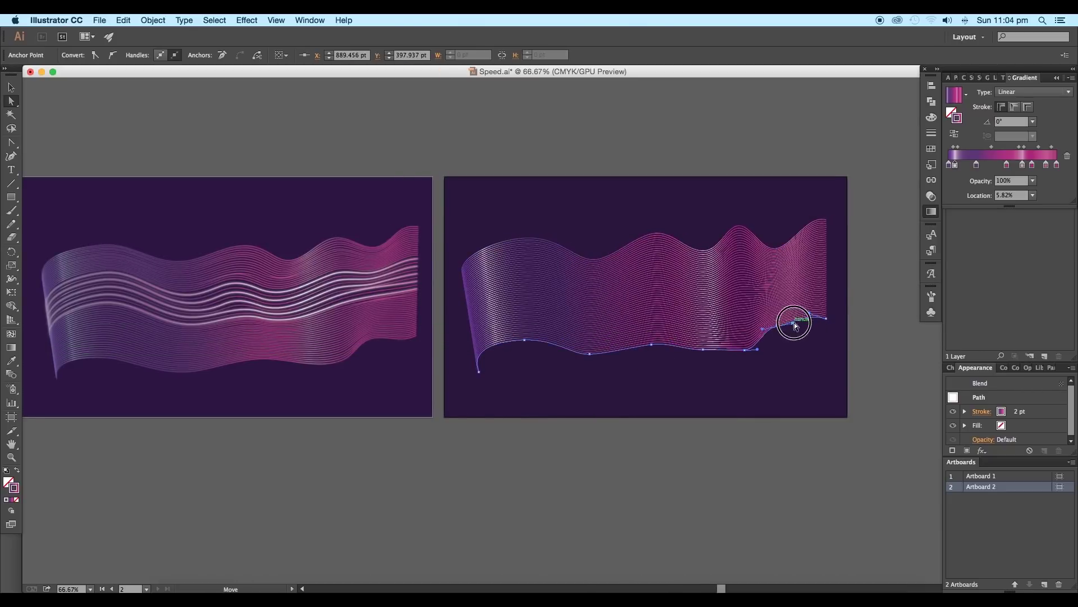
{"action": "left_click_drag", "start_coordinate": [743, 349], "coordinate": [809, 310]}
{"action": "left_click", "coordinate": [789, 350]}
{"action": "scroll", "coordinate": [783, 349], "scroll_direction": "left", "scroll_amount": 3}
{"action": "left_click", "coordinate": [775, 347]}
{"action": "left_click", "coordinate": [767, 353]}
{"action": "scroll", "coordinate": [674, 354], "scroll_direction": "left", "scroll_amount": 3}
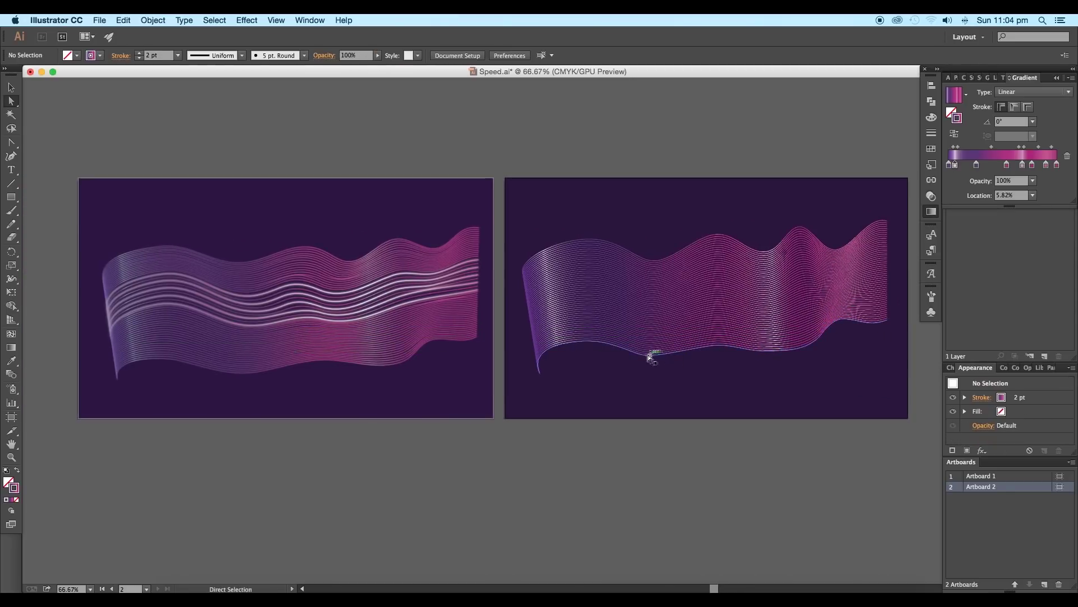
Step: Select the wavy blend on the second artboard and slide its gradient's dark purple and first magenta stops slightly toward the start
{"action": "left_click", "coordinate": [650, 355]}
{"action": "left_click", "coordinate": [737, 371]}
{"action": "scroll", "coordinate": [744, 357], "scroll_direction": "right", "scroll_amount": 3}
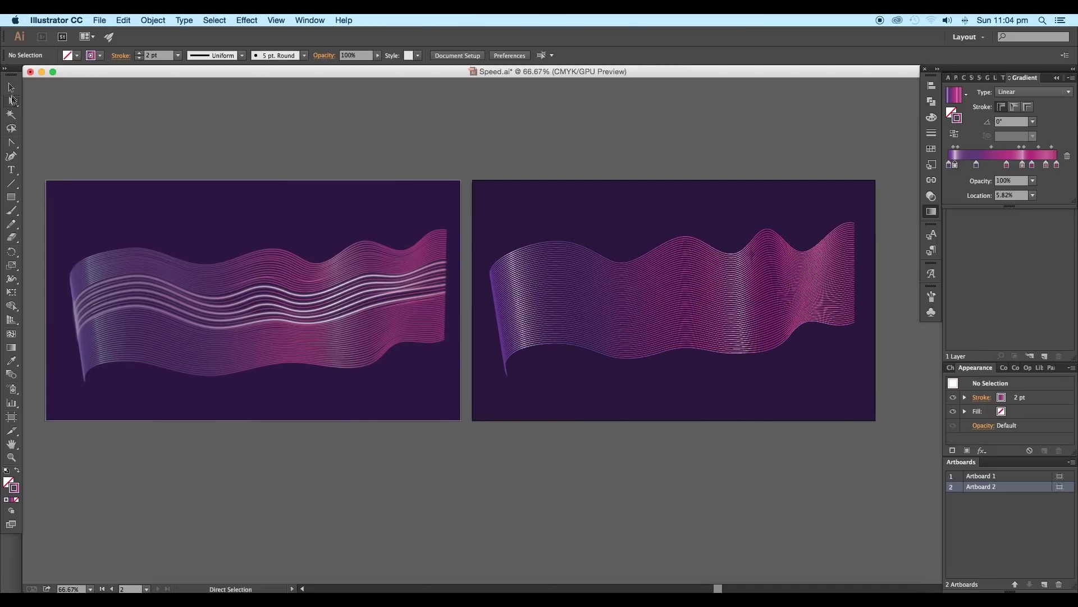
{"action": "left_click", "coordinate": [12, 88]}
{"action": "key", "text": "super+plus"}
{"action": "left_click", "coordinate": [655, 277]}
{"action": "left_click_drag", "start_coordinate": [655, 277], "coordinate": [536, 284]}
{"action": "left_click_drag", "start_coordinate": [301, 265], "coordinate": [711, 228]}
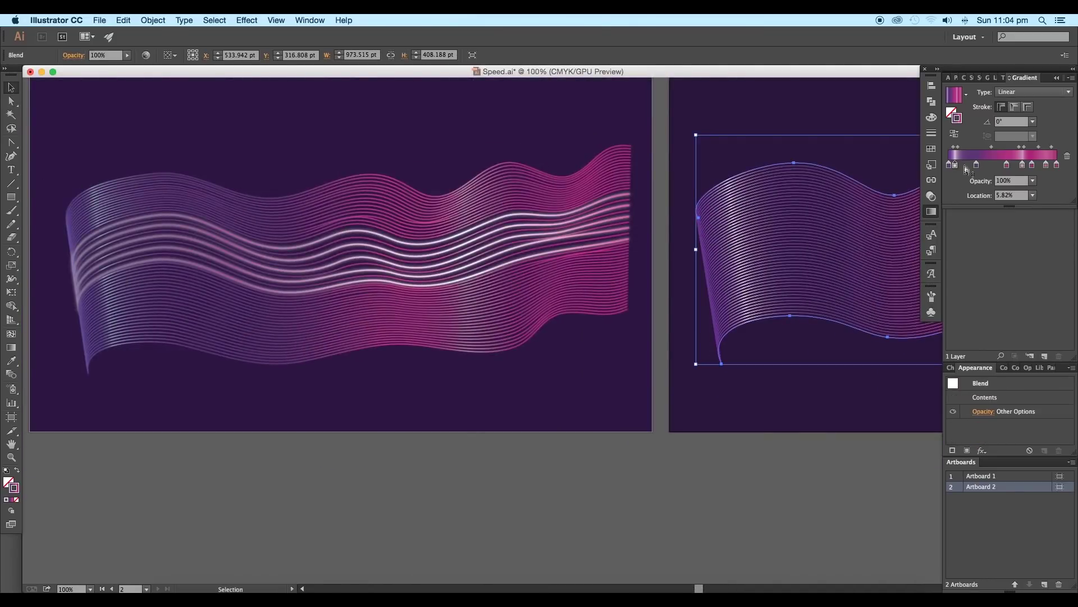
{"action": "left_click_drag", "start_coordinate": [954, 166], "coordinate": [967, 168]}
{"action": "left_click", "coordinate": [959, 148]}
Step: Change the light second gradient stop to a soft blue with C 41% and M 23.14%, and place it at 4.74%
{"action": "double_click", "coordinate": [956, 166]}
{"action": "left_click_drag", "start_coordinate": [980, 212], "coordinate": [984, 210]}
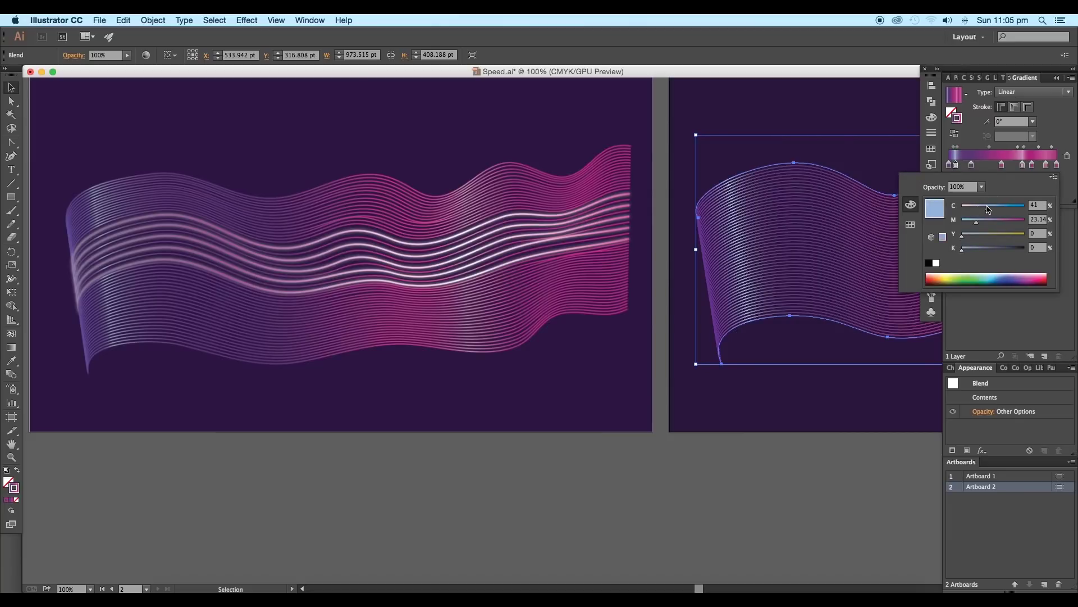
{"action": "left_click", "coordinate": [956, 152]}
{"action": "left_click_drag", "start_coordinate": [956, 166], "coordinate": [954, 167]}
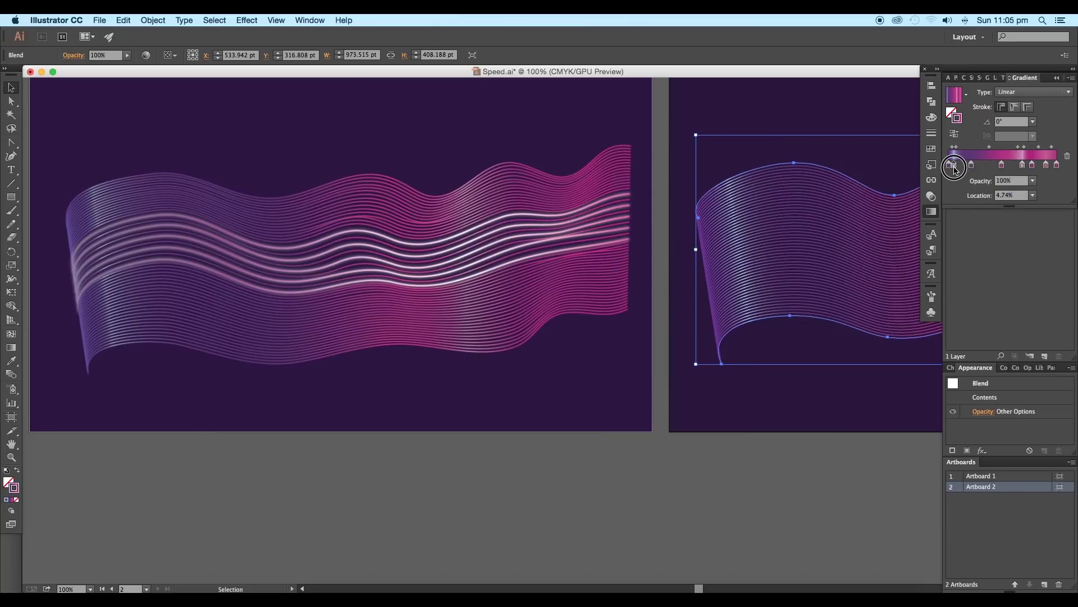
Step: Expand the wavy blend's object, fill and stroke into separate lines, and deselect the resulting group
{"action": "key", "text": "super+shift+a"}
{"action": "left_click_drag", "start_coordinate": [822, 271], "coordinate": [502, 282]}
{"action": "scroll", "coordinate": [502, 282], "scroll_direction": "down", "scroll_amount": 2}
{"action": "left_click", "coordinate": [590, 275]}
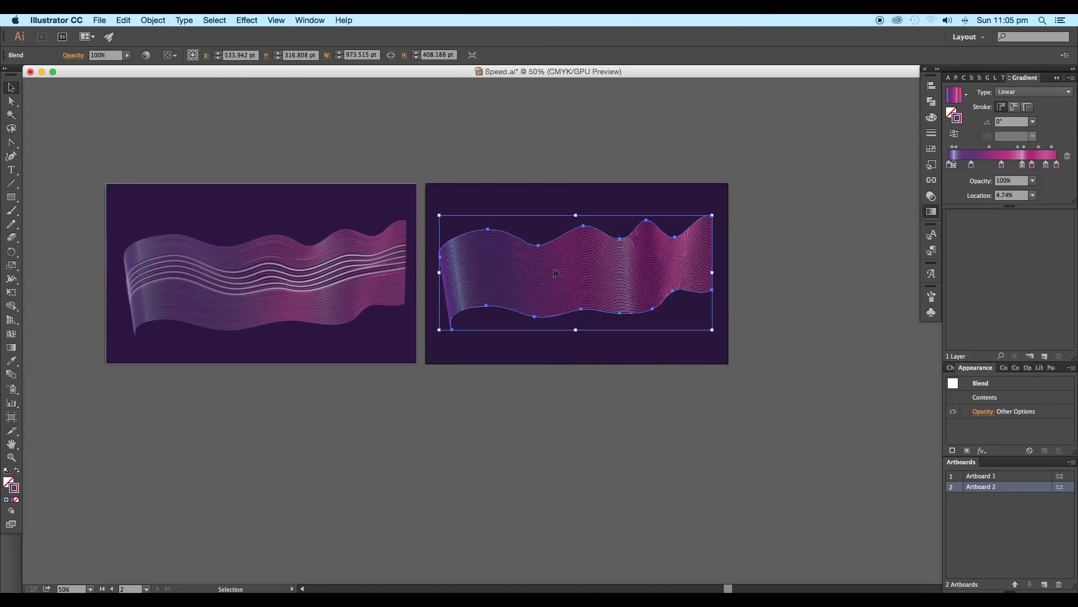
{"action": "left_click", "coordinate": [153, 21]}
{"action": "left_click", "coordinate": [164, 131]}
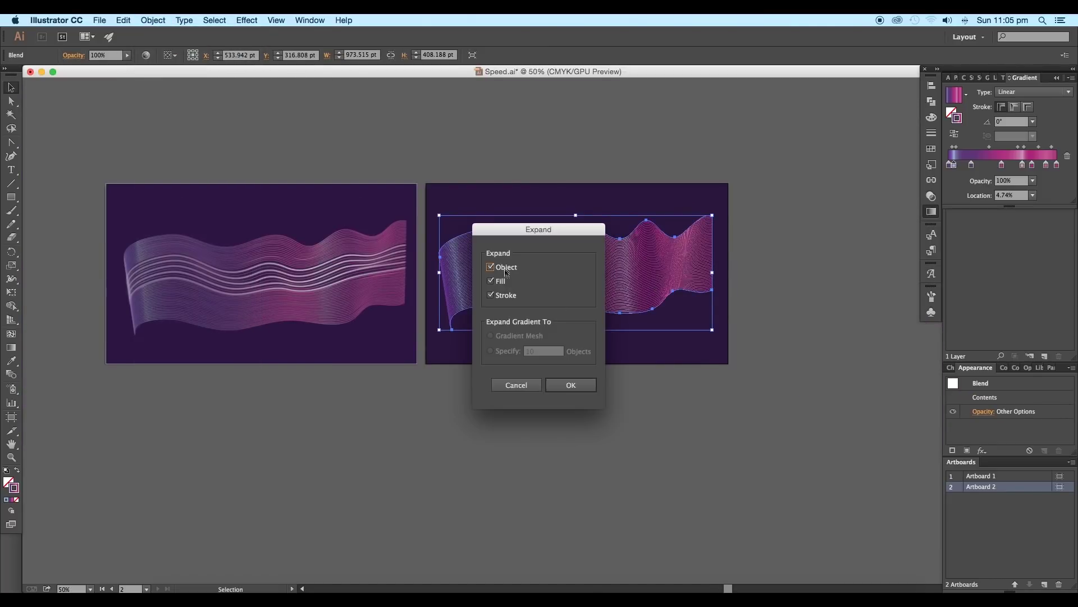
{"action": "left_click", "coordinate": [584, 386]}
{"action": "scroll", "coordinate": [594, 304], "scroll_direction": "up", "scroll_amount": 1}
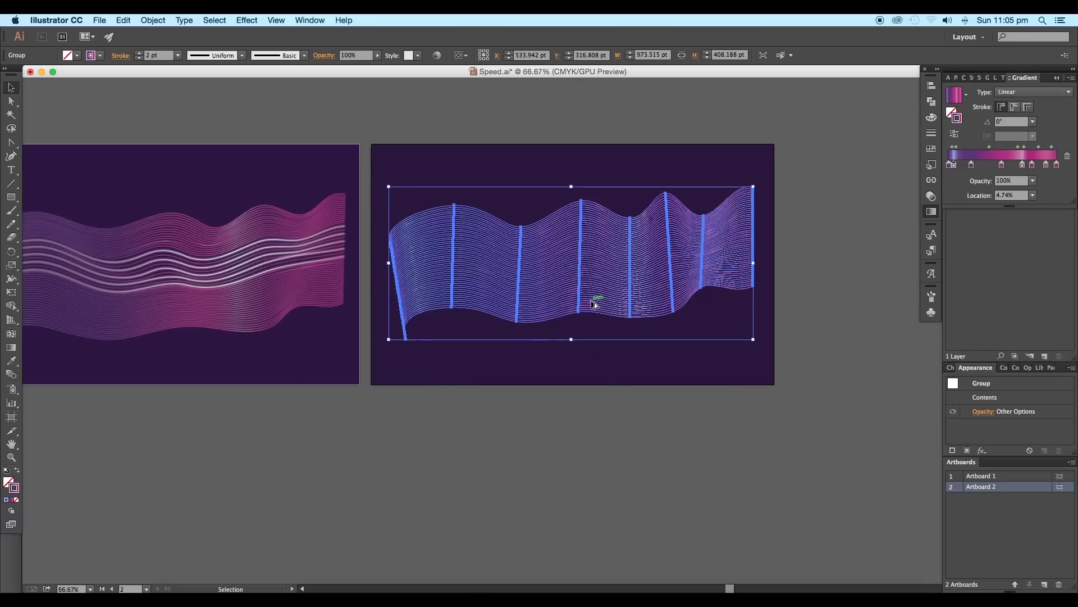
{"action": "left_click", "coordinate": [611, 378]}
Step: Apply an envelope distort mesh with 4 rows and 4 columns to the expanded line group on the second artboard
{"action": "scroll", "coordinate": [616, 304], "scroll_direction": "up", "scroll_amount": 1}
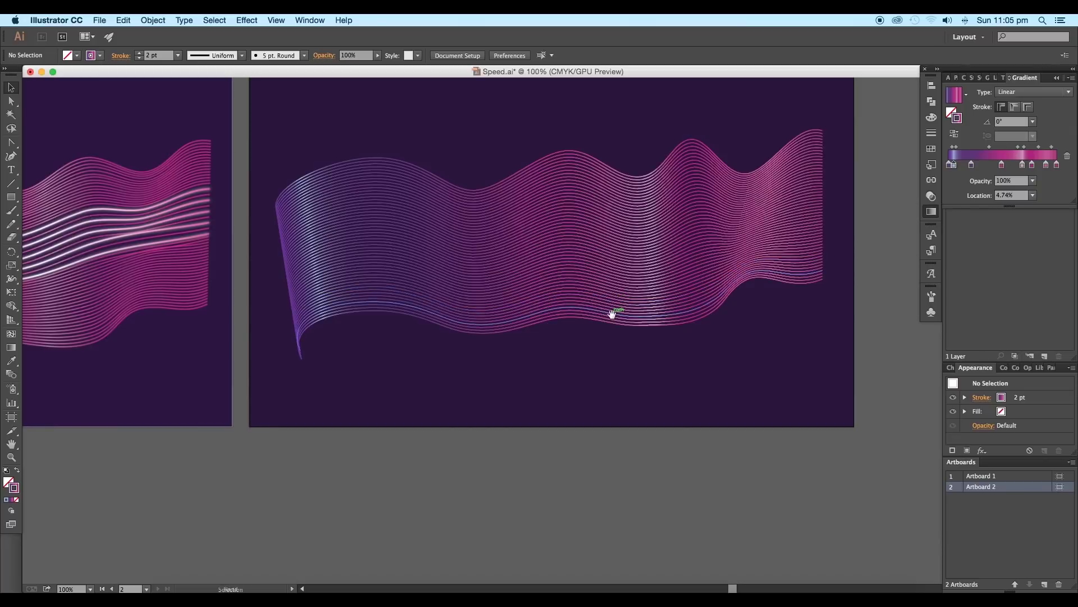
{"action": "left_click_drag", "start_coordinate": [634, 373], "coordinate": [545, 160]}
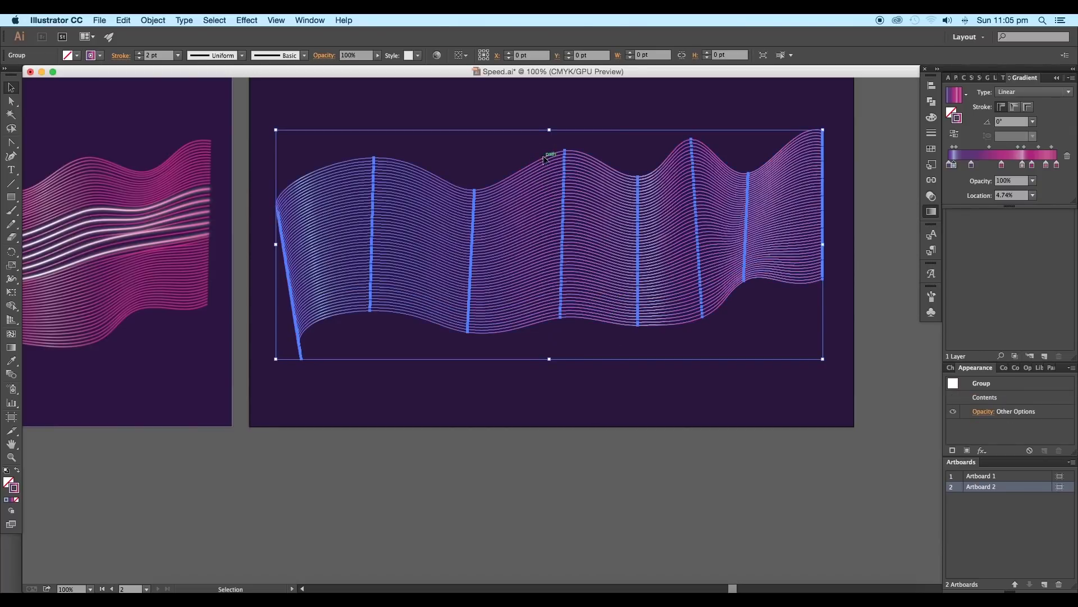
{"action": "scroll", "coordinate": [571, 184], "scroll_direction": "up", "scroll_amount": 1}
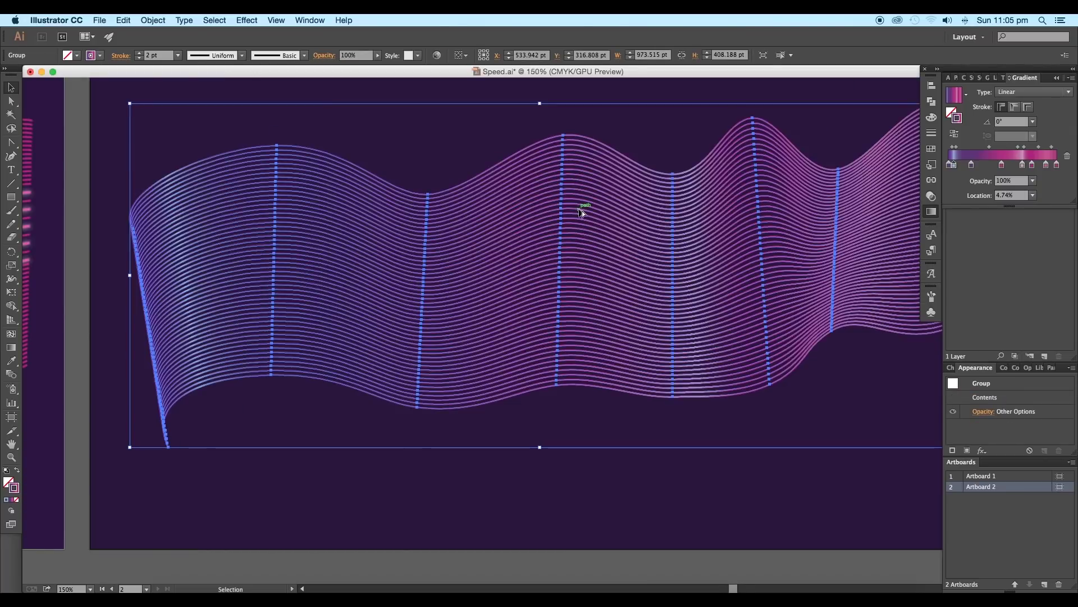
{"action": "scroll", "coordinate": [646, 258], "scroll_direction": "down", "scroll_amount": 2}
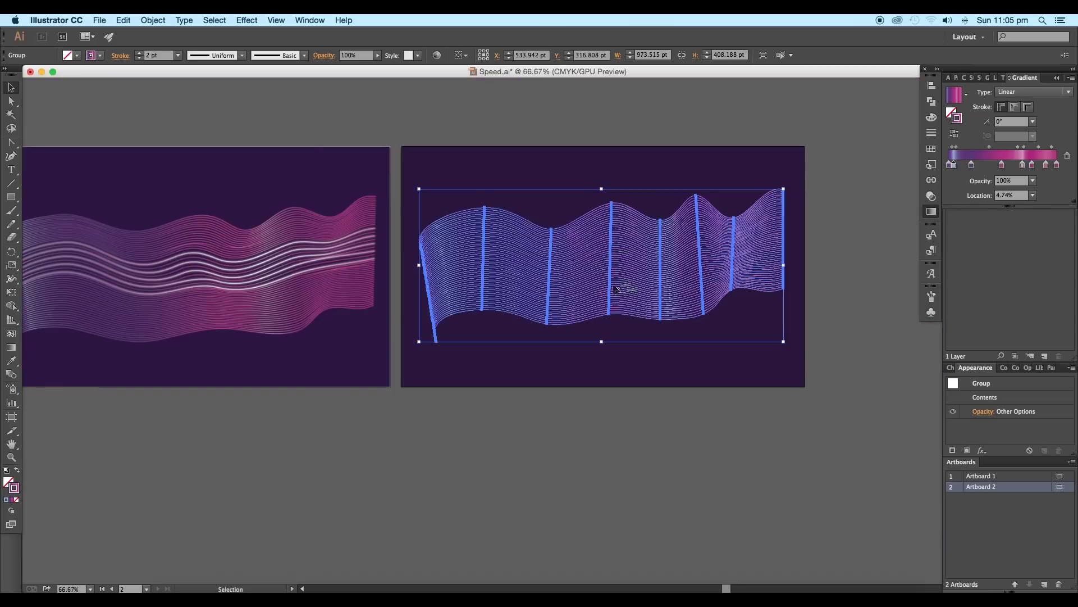
{"action": "left_click", "coordinate": [163, 23]}
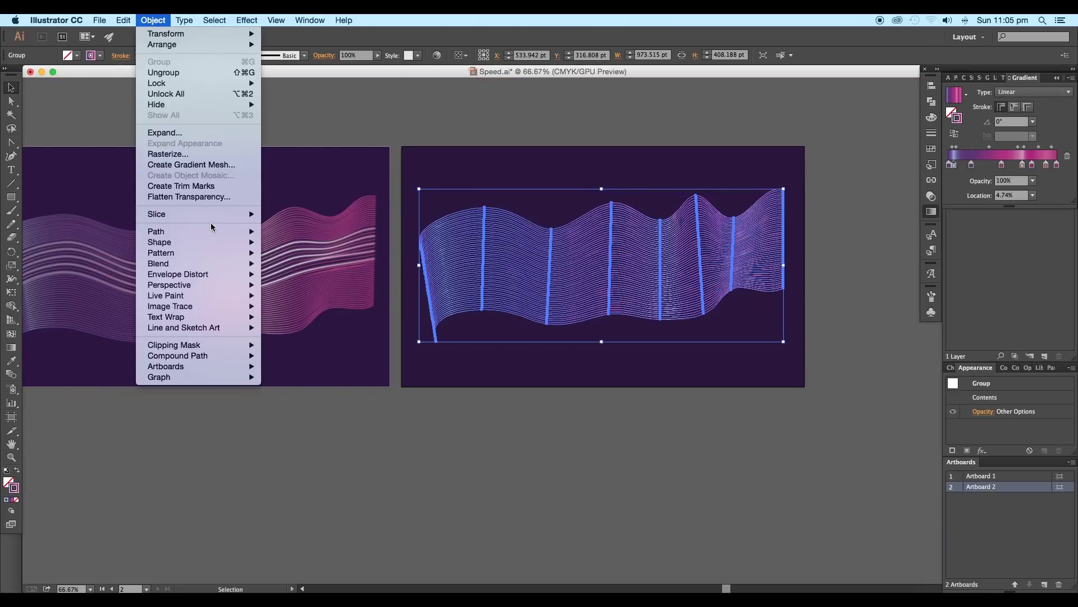
{"action": "mouse_move", "coordinate": [214, 237]}
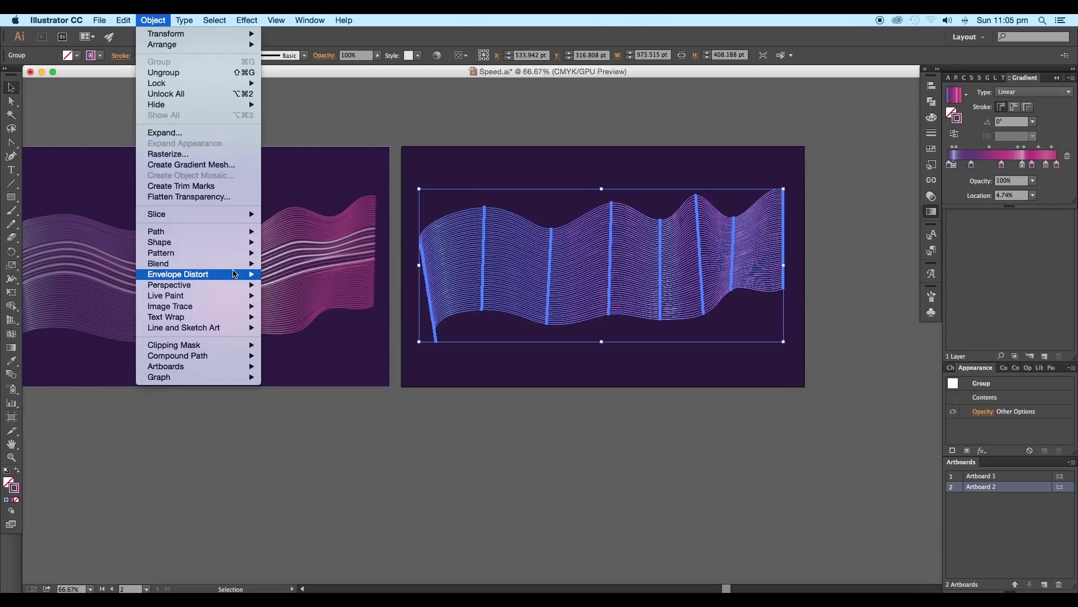
{"action": "mouse_move", "coordinate": [236, 274]}
{"action": "left_click", "coordinate": [299, 284]}
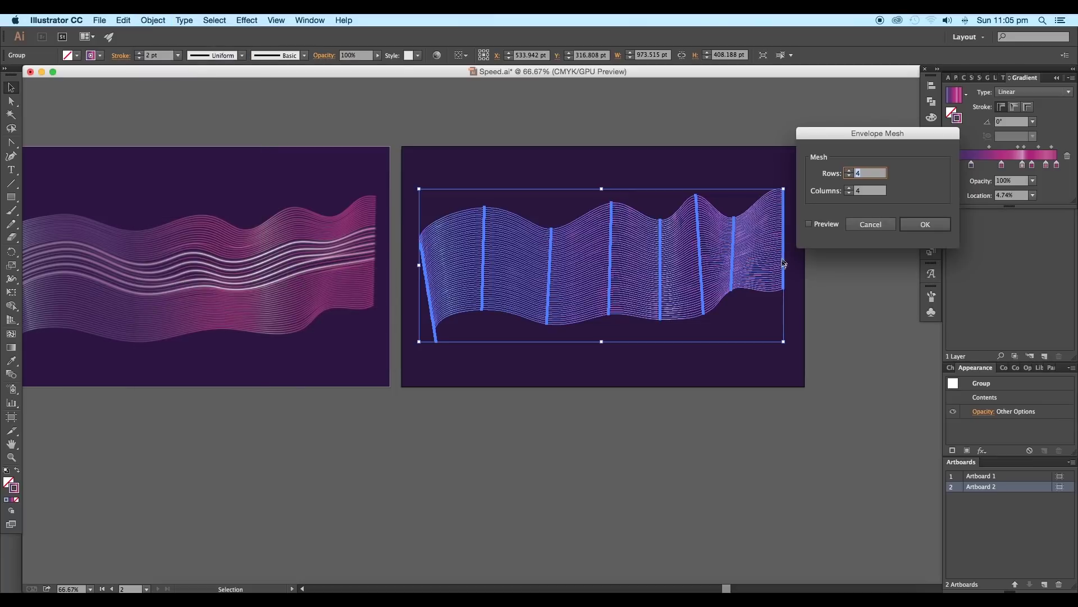
{"action": "left_click", "coordinate": [809, 224]}
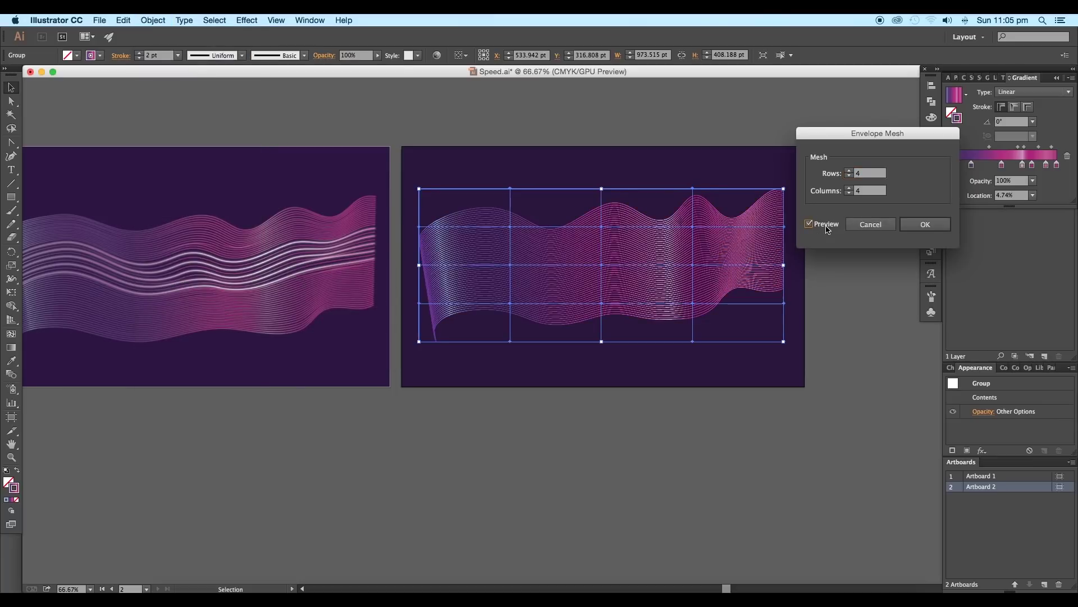
{"action": "left_click", "coordinate": [926, 224]}
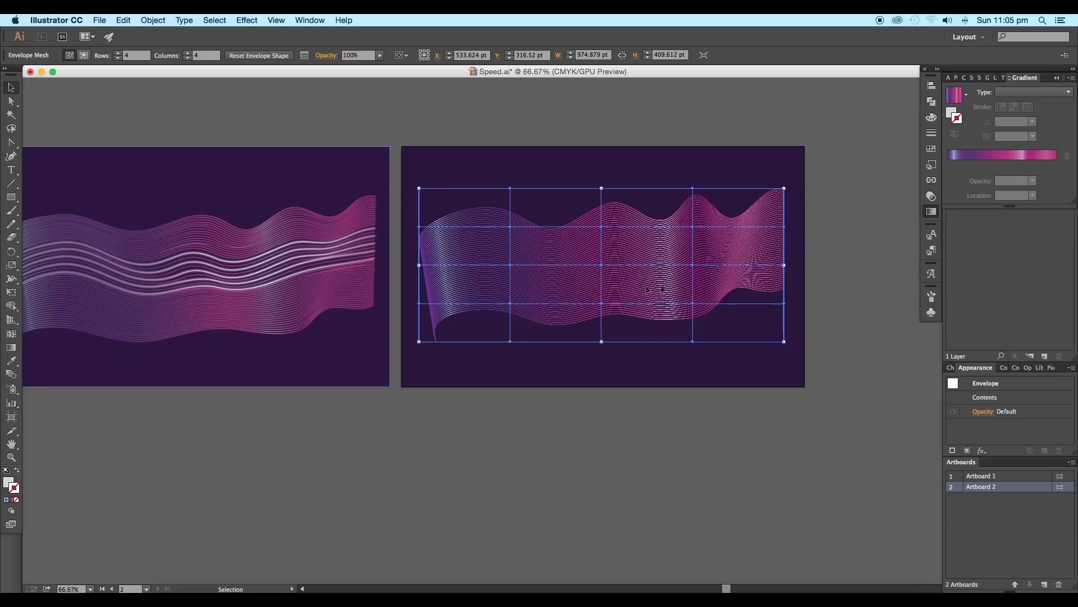
Step: Nudge the envelope to about X 538 pt, Y 318 pt and shift the inner mesh points in its second and fourth columns
{"action": "left_click_drag", "start_coordinate": [726, 290], "coordinate": [729, 288]}
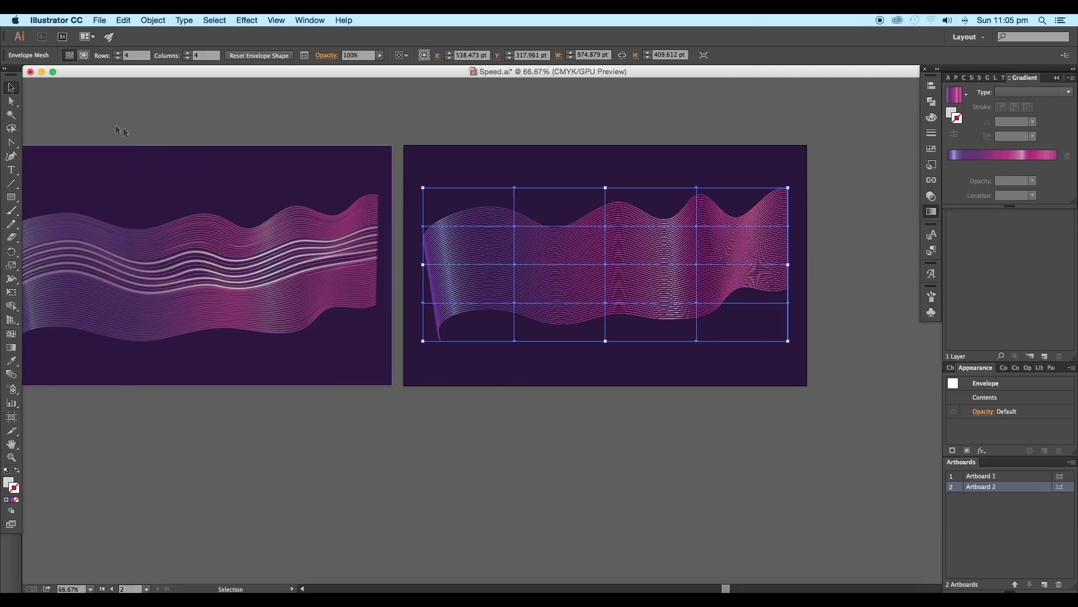
{"action": "left_click", "coordinate": [12, 106]}
{"action": "left_click_drag", "start_coordinate": [460, 232], "coordinate": [457, 228]}
{"action": "left_click_drag", "start_coordinate": [512, 222], "coordinate": [511, 218]}
{"action": "left_click_drag", "start_coordinate": [512, 261], "coordinate": [512, 261]}
{"action": "left_click_drag", "start_coordinate": [694, 260], "coordinate": [702, 259]}
{"action": "left_click_drag", "start_coordinate": [693, 222], "coordinate": [687, 223]}
Step: Pull the lower middle mesh point inward and adjust the centre point to about X 523 pt, Y 300 pt, bending the second column's middle
{"action": "mouse_move", "coordinate": [603, 260]}
{"action": "left_mouse_down"}
{"action": "mouse_move", "coordinate": [601, 221]}
{"action": "mouse_move", "coordinate": [635, 226]}
{"action": "mouse_move", "coordinate": [603, 257]}
{"action": "left_mouse_up"}
{"action": "left_click_drag", "start_coordinate": [602, 299], "coordinate": [588, 287]}
{"action": "left_click", "coordinate": [591, 288]}
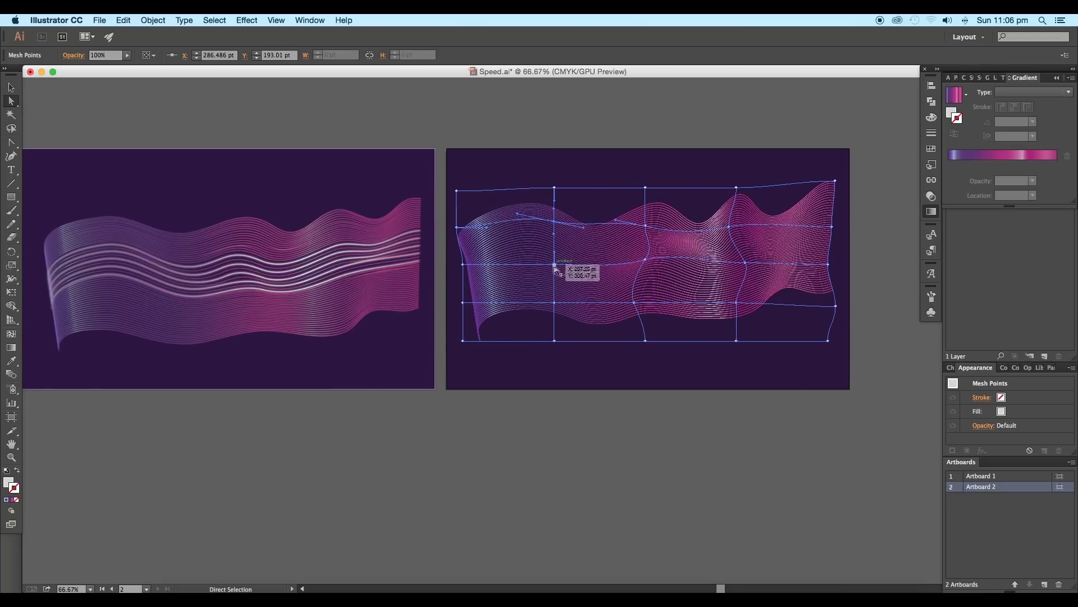
{"action": "left_click_drag", "start_coordinate": [556, 269], "coordinate": [558, 292]}
{"action": "left_click_drag", "start_coordinate": [634, 303], "coordinate": [636, 306]}
{"action": "left_click_drag", "start_coordinate": [645, 260], "coordinate": [644, 261]}
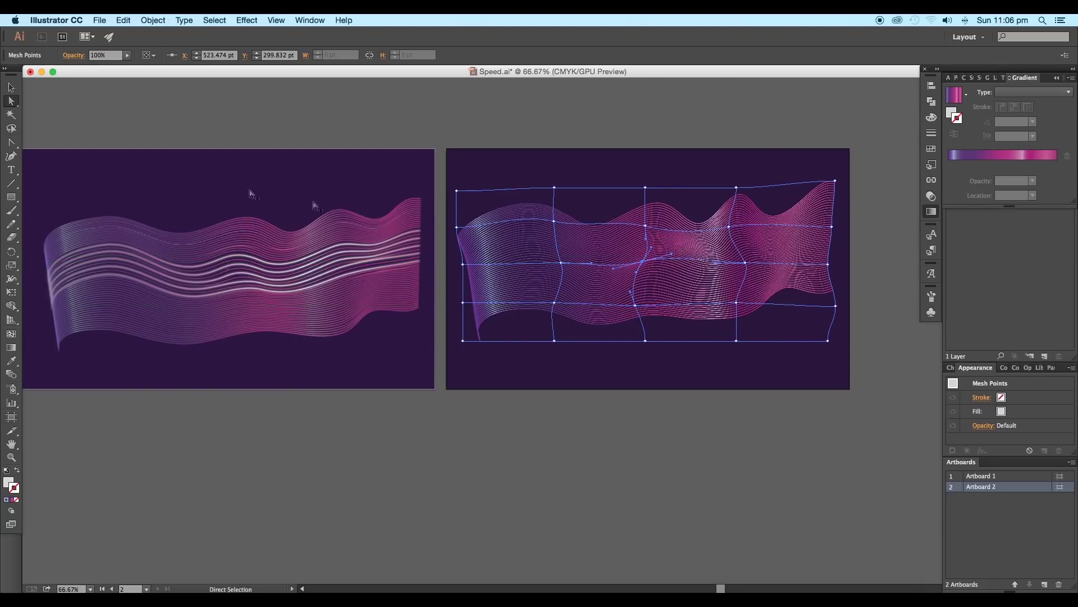
Step: Expand the warped envelope's object and fill back into editable lines, and deselect them
{"action": "left_click", "coordinate": [12, 88]}
{"action": "left_click", "coordinate": [429, 118]}
{"action": "scroll", "coordinate": [444, 180], "scroll_direction": "right", "scroll_amount": 2}
{"action": "left_click", "coordinate": [455, 242]}
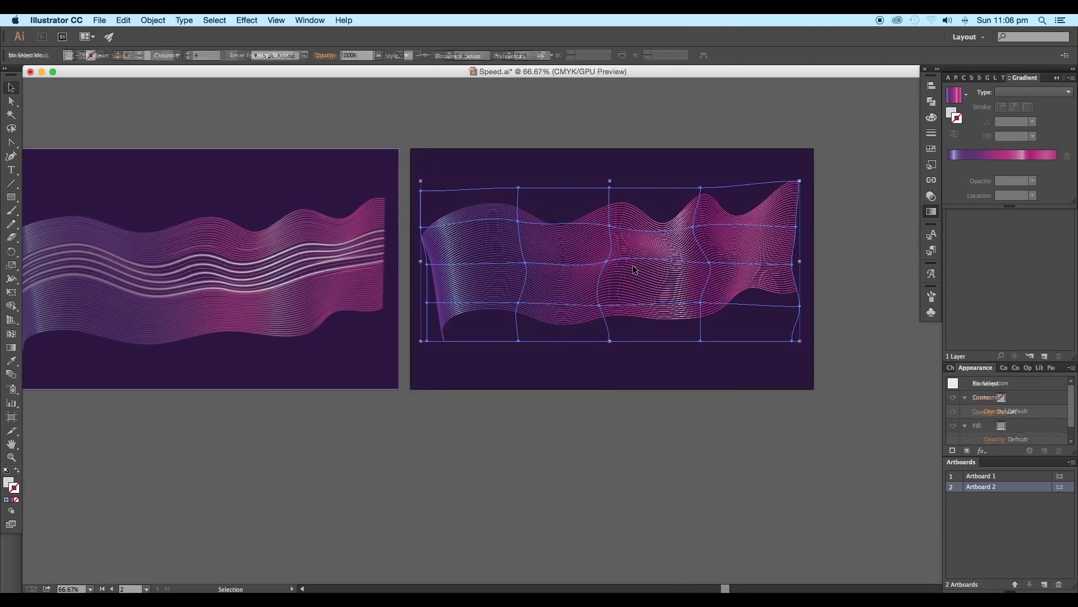
{"action": "left_click", "coordinate": [162, 20]}
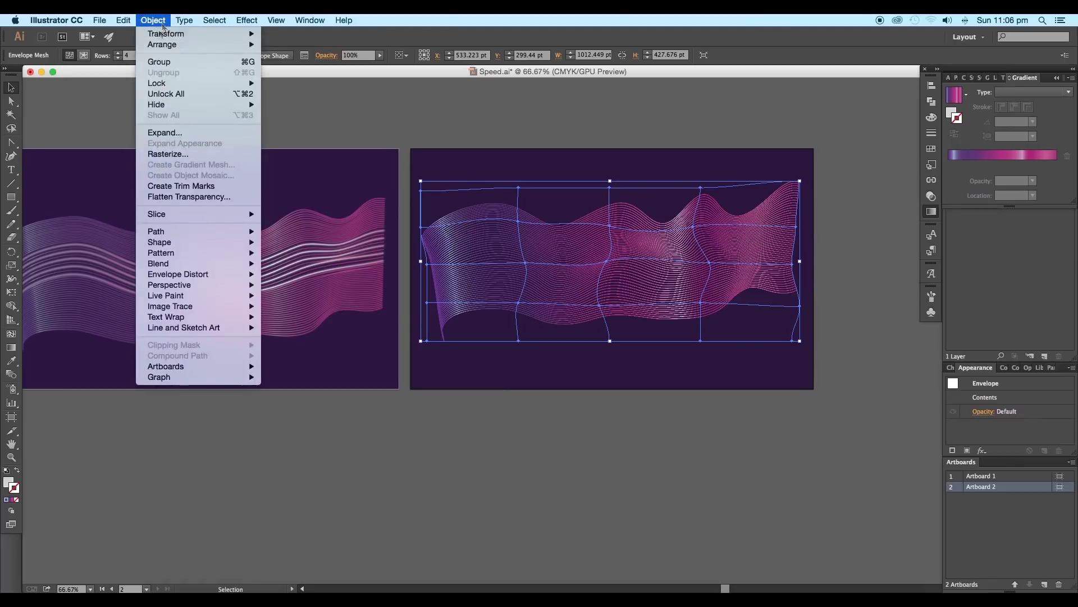
{"action": "left_click", "coordinate": [164, 131]}
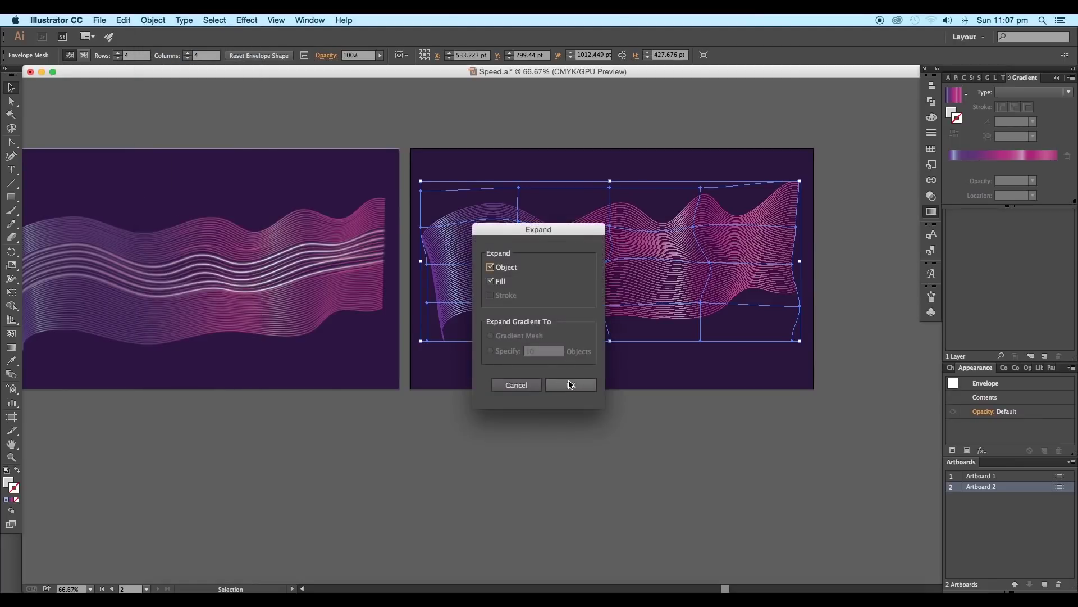
{"action": "left_click", "coordinate": [571, 385]}
{"action": "left_click", "coordinate": [639, 422]}
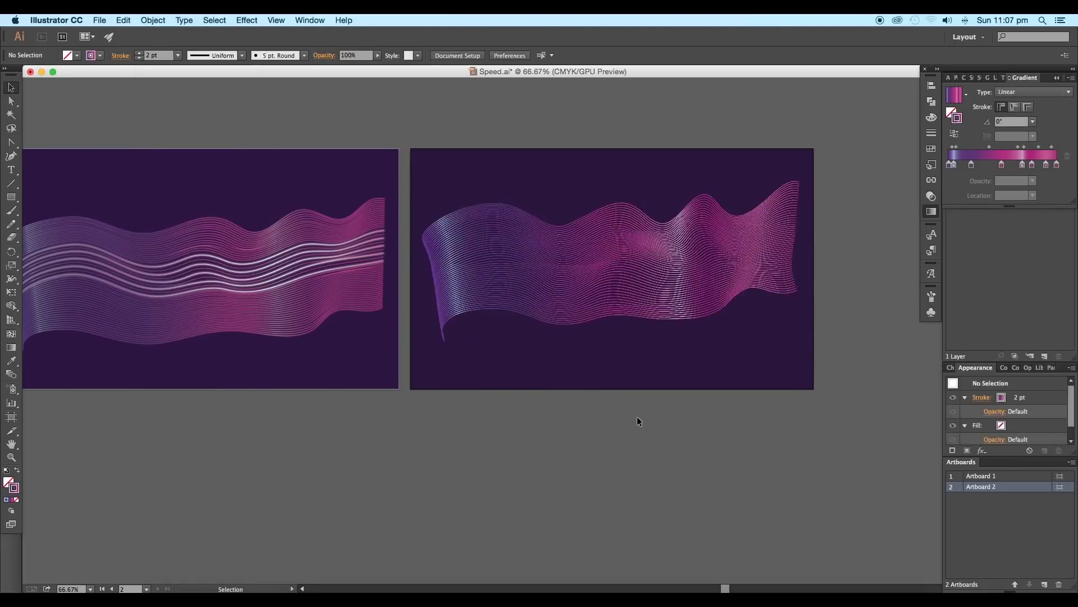
Step: Simplify the expanded wavy lines with a curve precision of 69% and an angle threshold of 0°
{"action": "key", "text": "super+equal"}
{"action": "key", "text": "super+equal"}
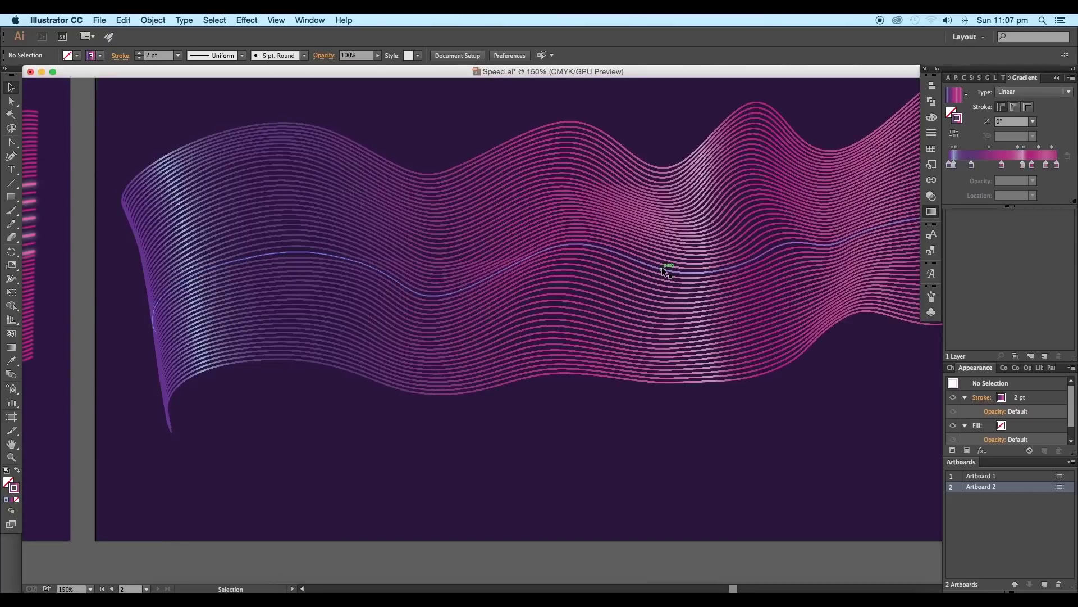
{"action": "left_click", "coordinate": [663, 268]}
{"action": "key", "text": "super+minus"}
{"action": "key", "text": "super+minus"}
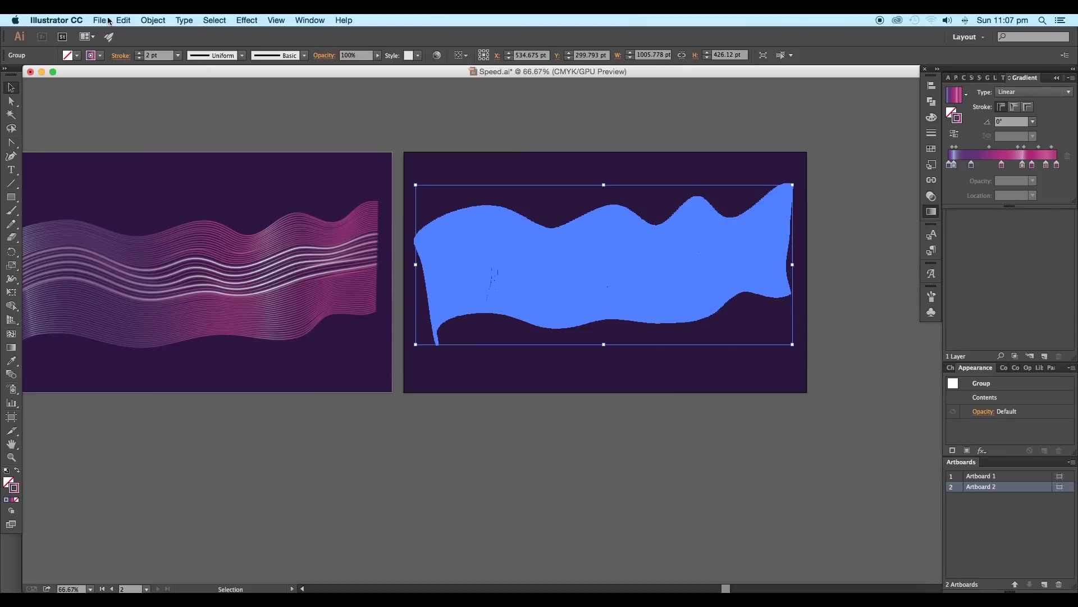
{"action": "left_click", "coordinate": [149, 21]}
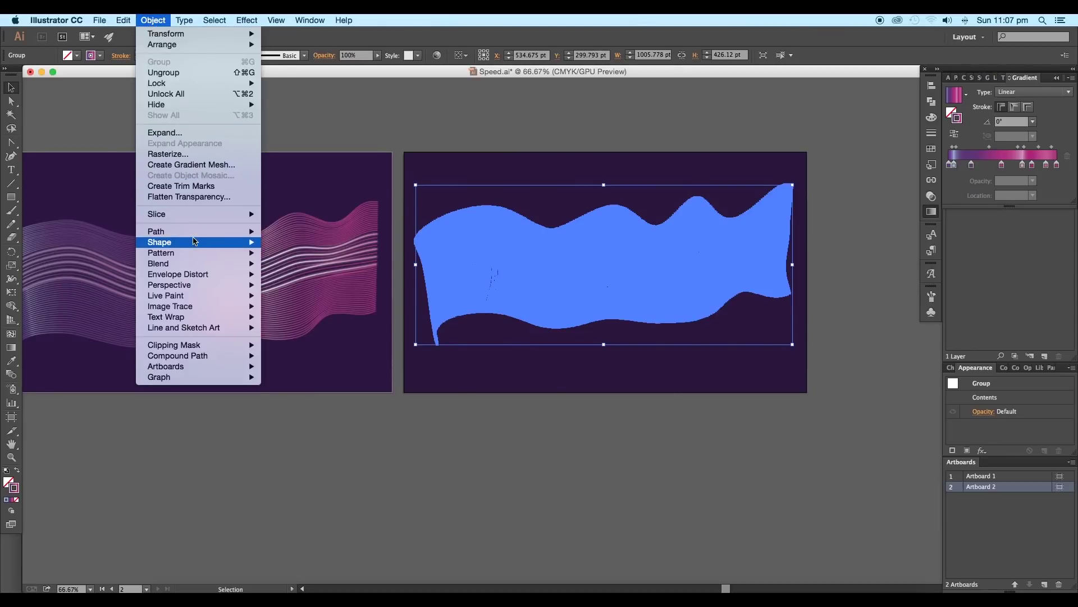
{"action": "mouse_move", "coordinate": [200, 231]}
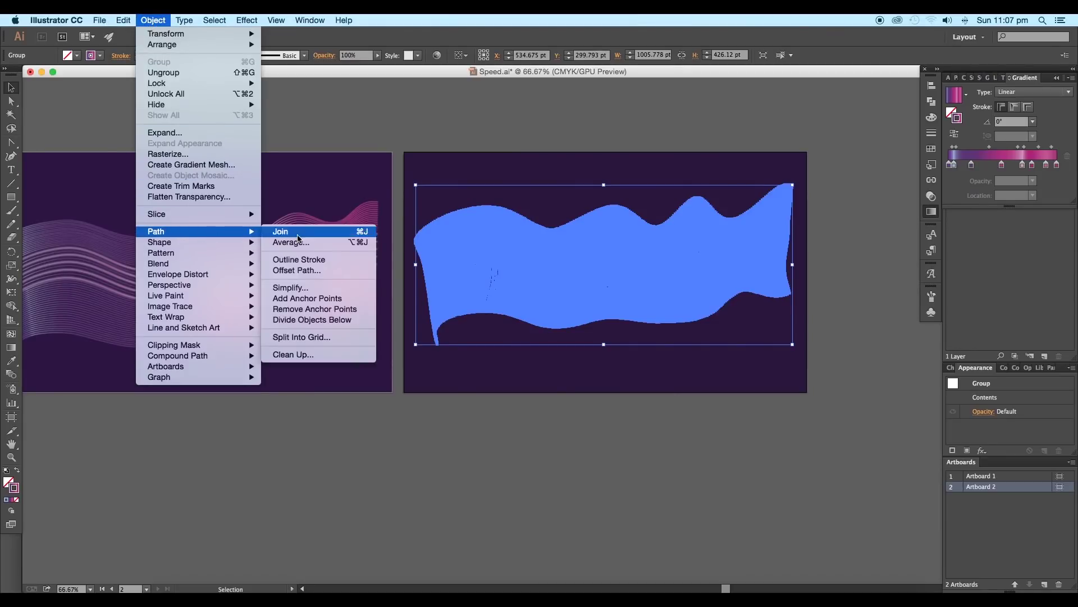
{"action": "left_click", "coordinate": [318, 286]}
{"action": "mouse_move", "coordinate": [553, 439]}
{"action": "left_mouse_down"}
{"action": "mouse_move", "coordinate": [592, 405]}
{"action": "mouse_move", "coordinate": [688, 247]}
{"action": "mouse_move", "coordinate": [785, 312]}
{"action": "left_mouse_up"}
{"action": "left_click", "coordinate": [641, 390]}
{"action": "left_click_drag", "start_coordinate": [819, 352], "coordinate": [837, 355]}
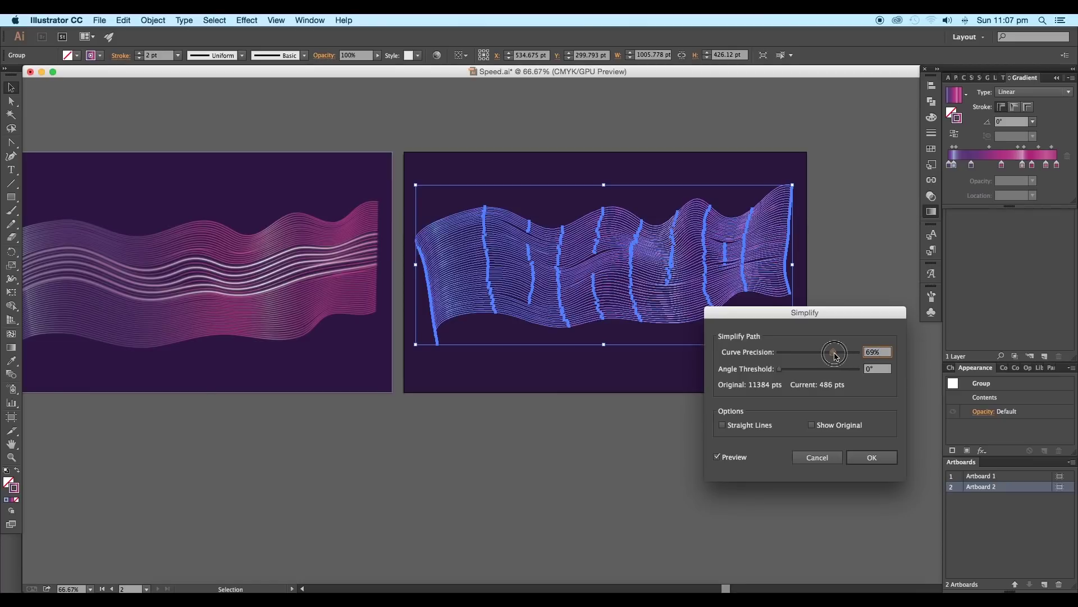
{"action": "left_click", "coordinate": [849, 457]}
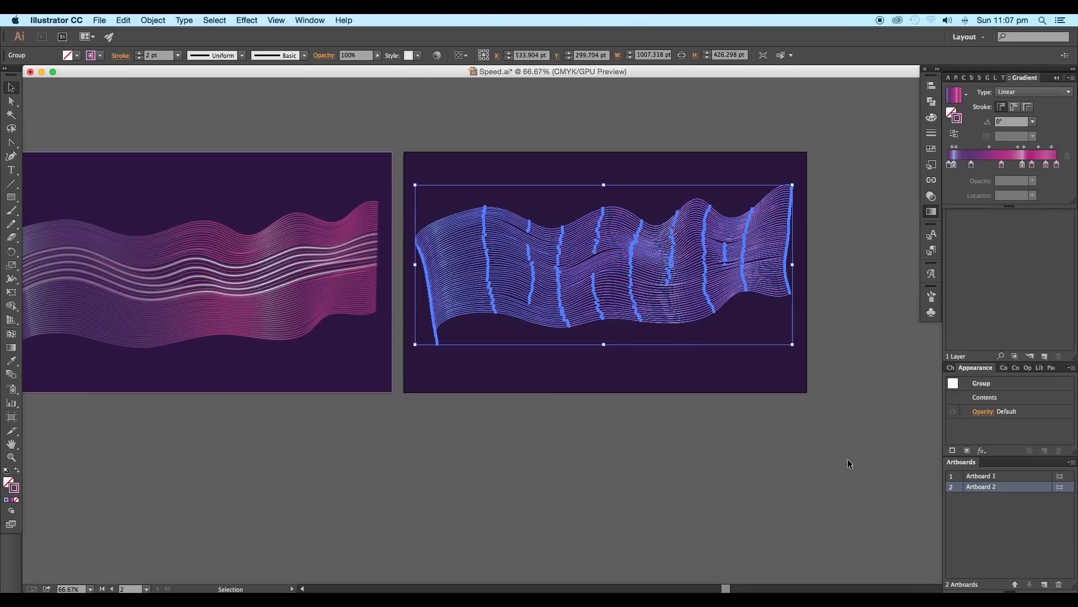
Step: Select the band of lines running through the middle of the wave, give them a solid blue stroke, and deselect them
{"action": "left_click", "coordinate": [806, 416]}
{"action": "scroll", "coordinate": [709, 253], "scroll_direction": "up", "scroll_amount": 1}
{"action": "left_click_drag", "start_coordinate": [561, 294], "coordinate": [654, 282]}
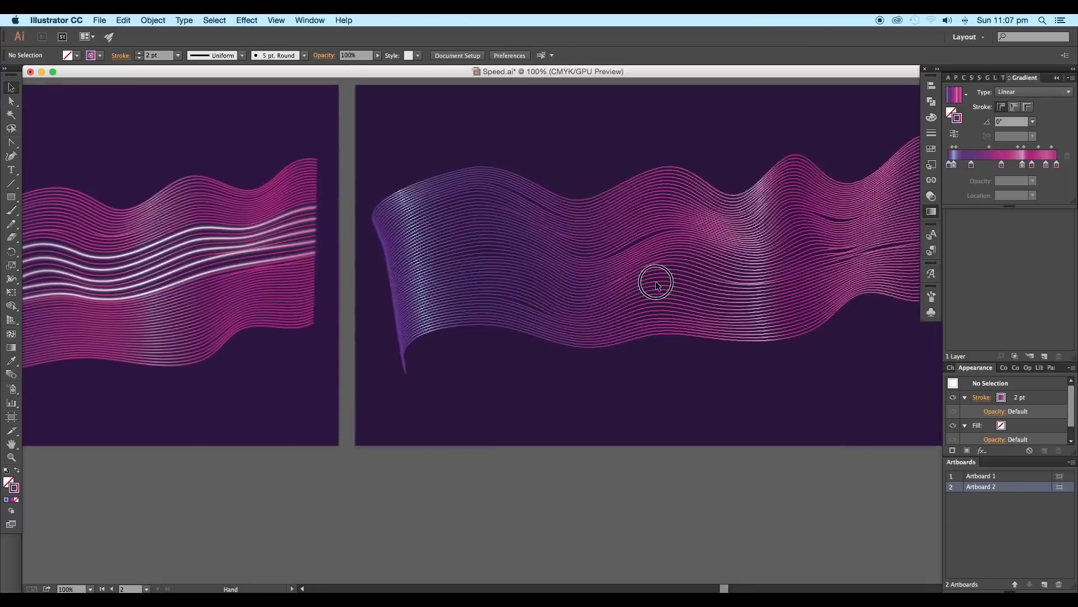
{"action": "scroll", "coordinate": [735, 272], "scroll_direction": "down", "scroll_amount": 1}
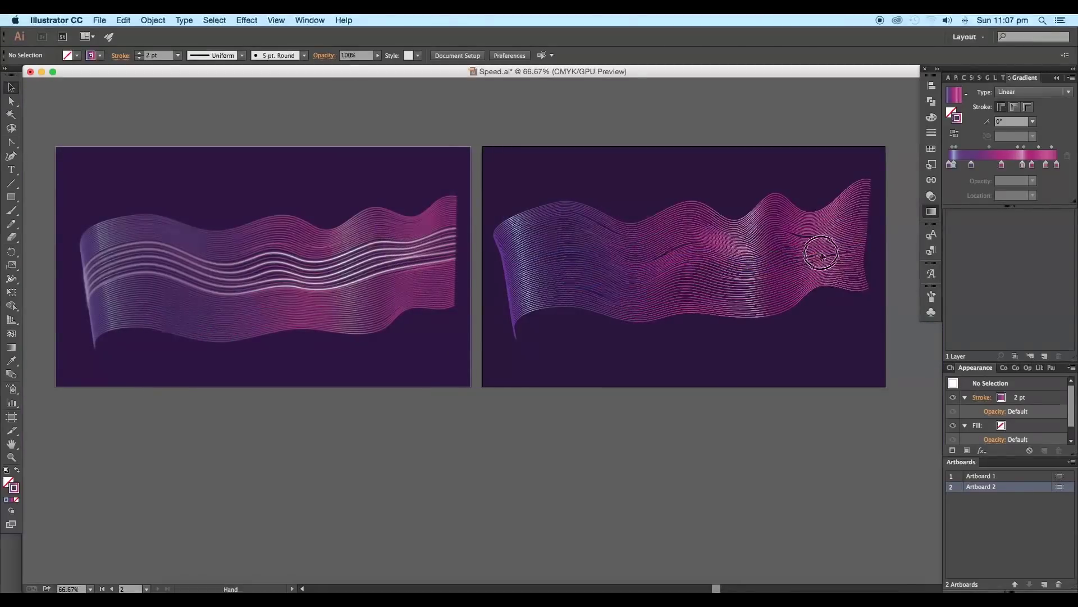
{"action": "left_click_drag", "start_coordinate": [823, 250], "coordinate": [713, 252]}
{"action": "scroll", "coordinate": [713, 252], "scroll_direction": "up", "scroll_amount": 2}
{"action": "left_click", "coordinate": [739, 283]}
{"action": "left_click_drag", "start_coordinate": [843, 270], "coordinate": [828, 194]}
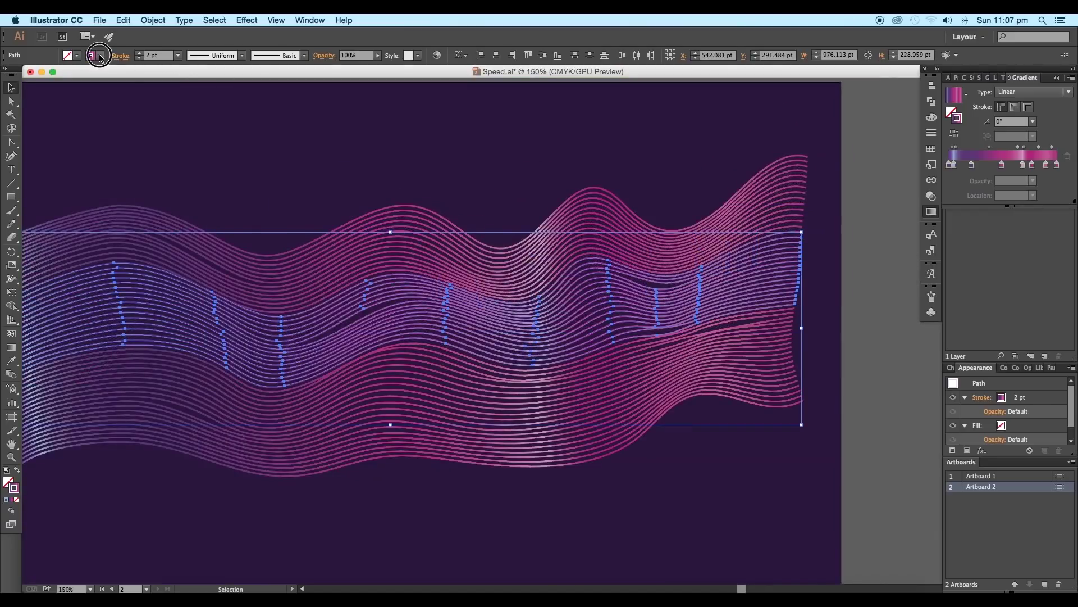
{"action": "left_click", "coordinate": [100, 55]}
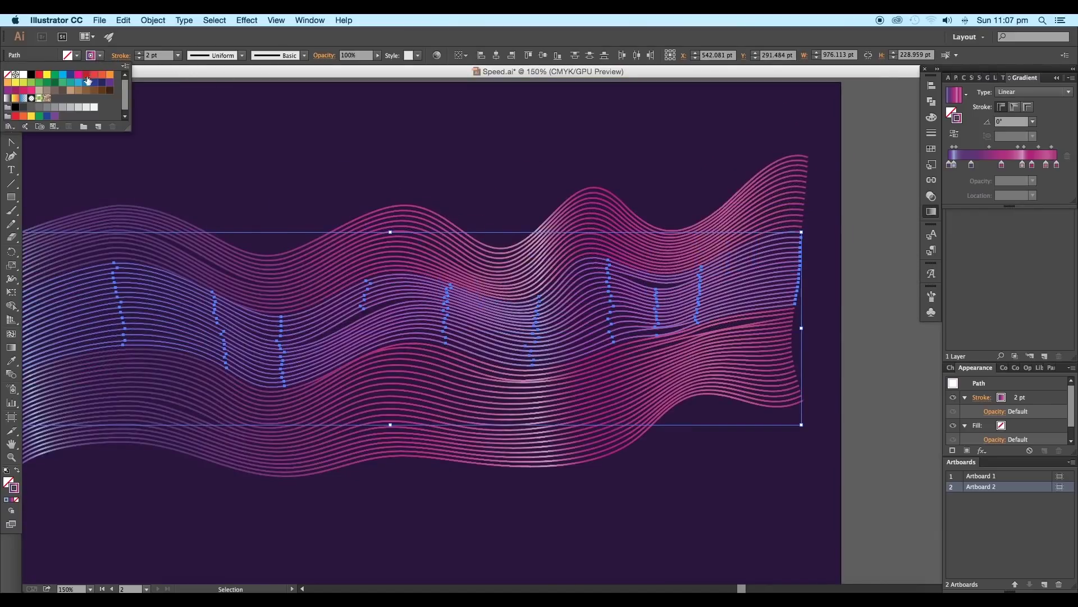
{"action": "left_click", "coordinate": [86, 79]}
{"action": "left_click", "coordinate": [270, 125]}
{"action": "left_click", "coordinate": [487, 175]}
Step: Delete every second line of the blue band, leaving evenly spaced gaps between the remaining blue lines
{"action": "scroll", "coordinate": [782, 374], "scroll_direction": "up", "scroll_amount": 3}
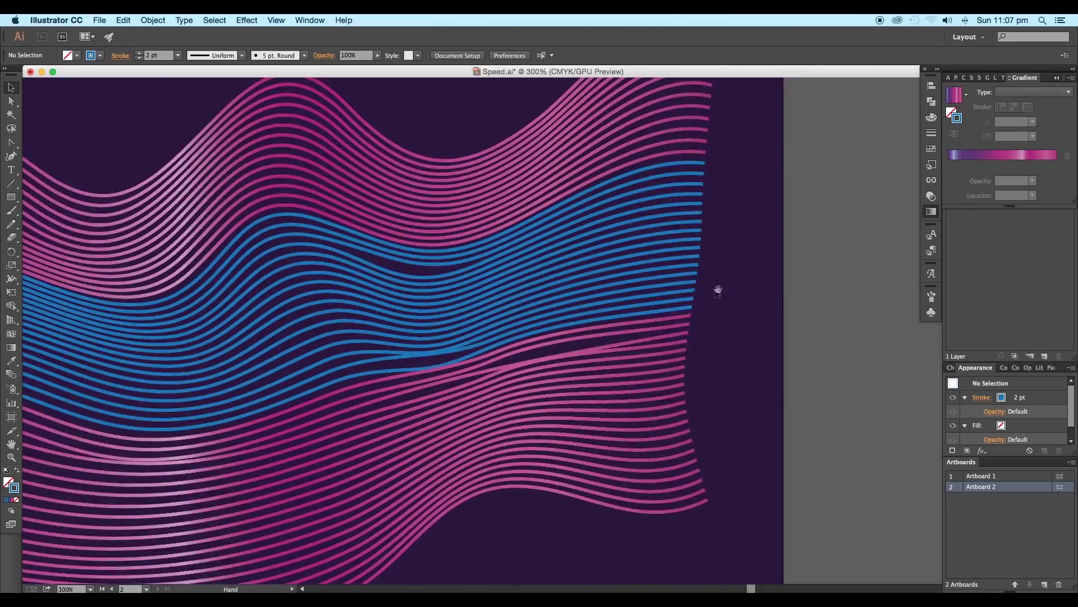
{"action": "left_click", "coordinate": [692, 300]}
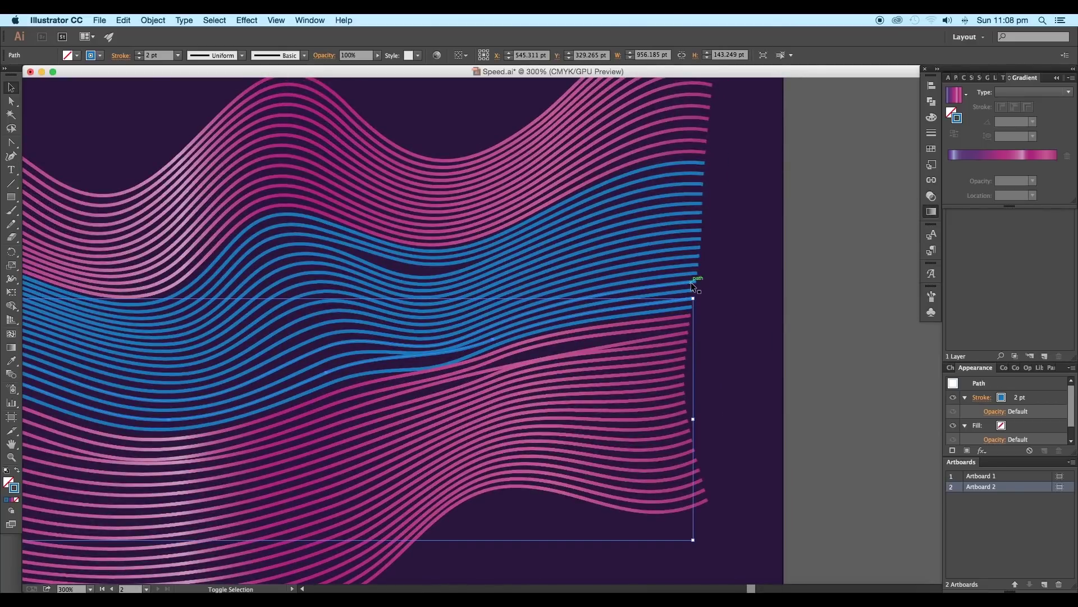
{"action": "left_click", "coordinate": [691, 282], "text": "shift"}
{"action": "left_click", "coordinate": [695, 262], "text": "shift"}
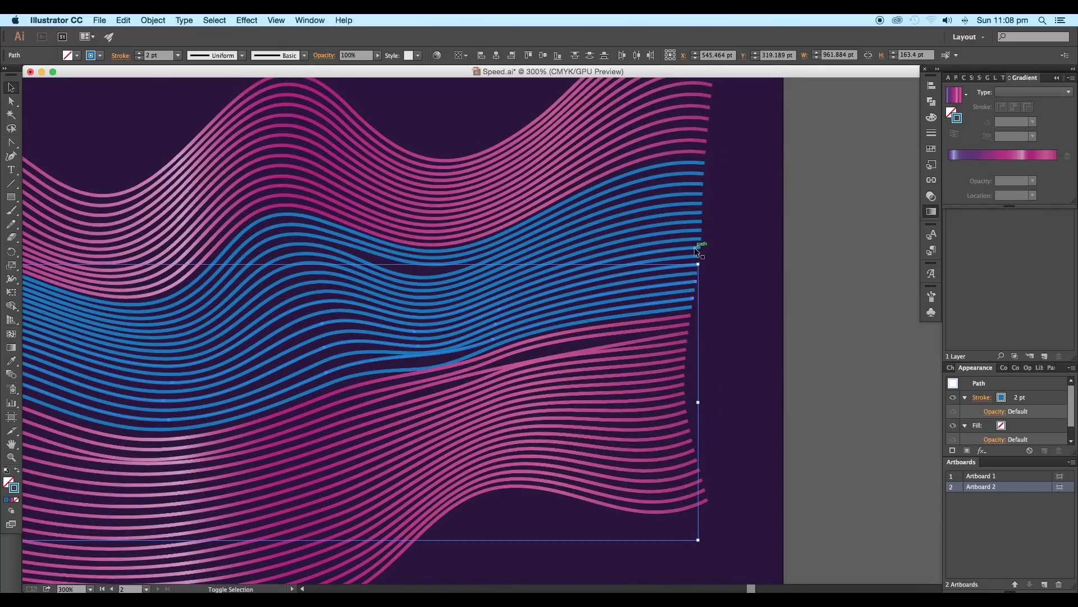
{"action": "left_click", "coordinate": [694, 247], "text": "shift"}
{"action": "left_click", "coordinate": [695, 230], "text": "shift"}
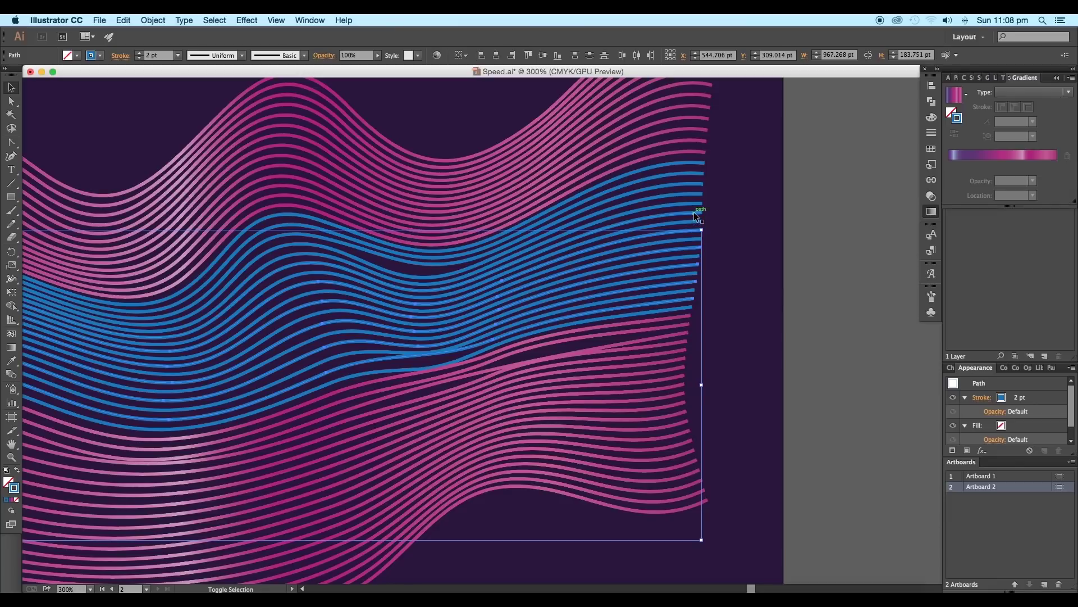
{"action": "left_click", "coordinate": [693, 211], "text": "shift"}
{"action": "left_click", "coordinate": [695, 193], "text": "shift"}
{"action": "left_click", "coordinate": [697, 176], "text": "shift"}
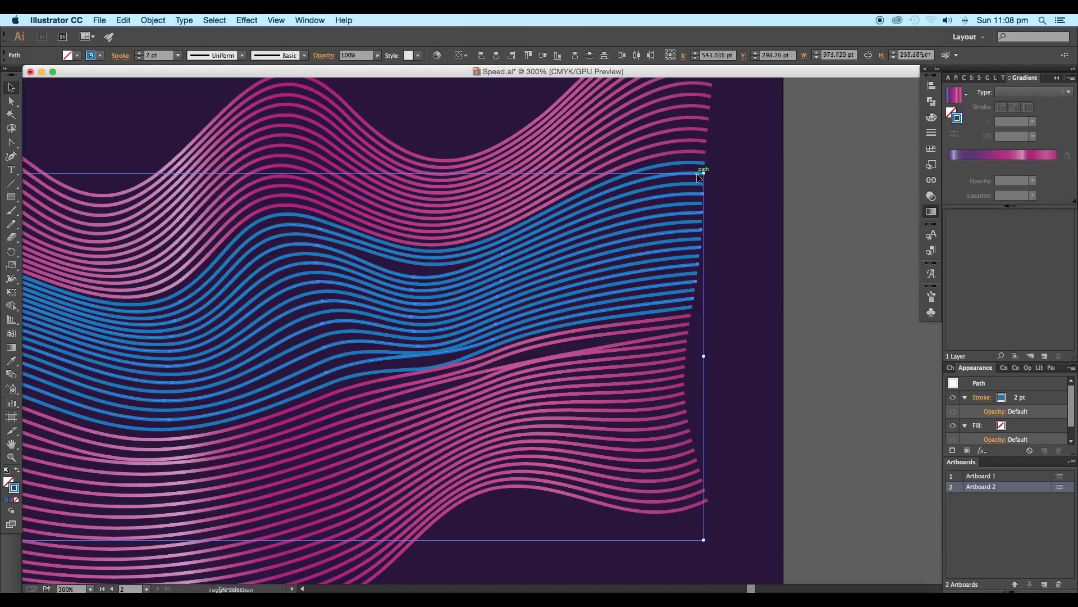
{"action": "key", "text": "Delete"}
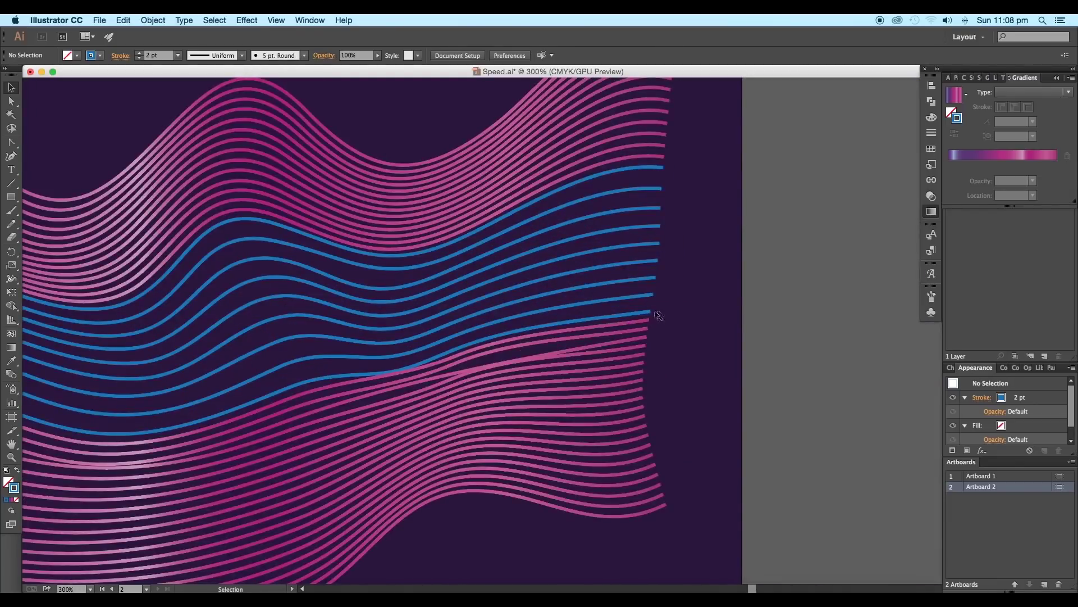
Step: Select every other remaining blue line, including the band's two outermost lines, and give them a white stroke
{"action": "left_click", "coordinate": [651, 309]}
{"action": "left_click", "coordinate": [654, 278], "text": "shift"}
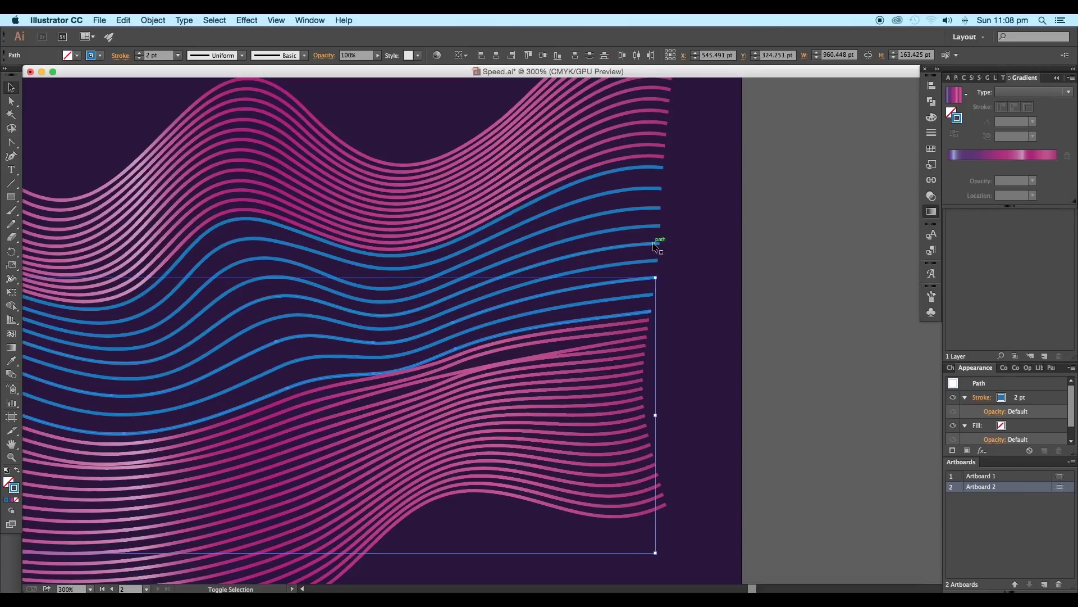
{"action": "left_click", "coordinate": [657, 243], "text": "shift"}
{"action": "left_click", "coordinate": [657, 208], "text": "shift"}
{"action": "left_click", "coordinate": [661, 170], "text": "shift"}
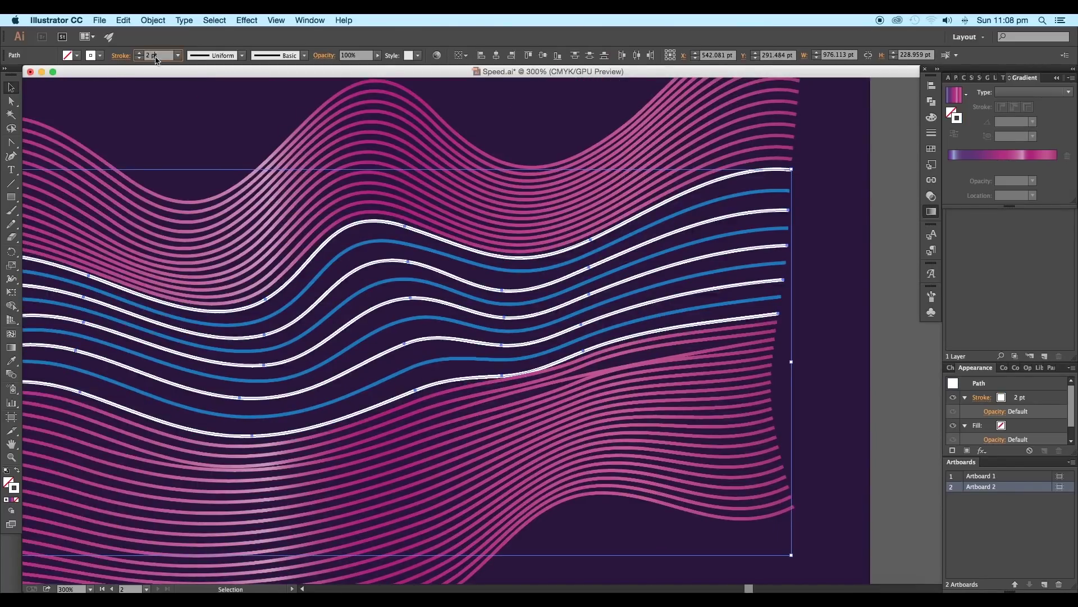
Step: Set the stroke weight of the white lines to 4 pt and deselect them
{"action": "key", "text": "Up"}
{"action": "key", "text": "Up"}
{"action": "key", "text": "Up"}
{"action": "key", "text": "Down"}
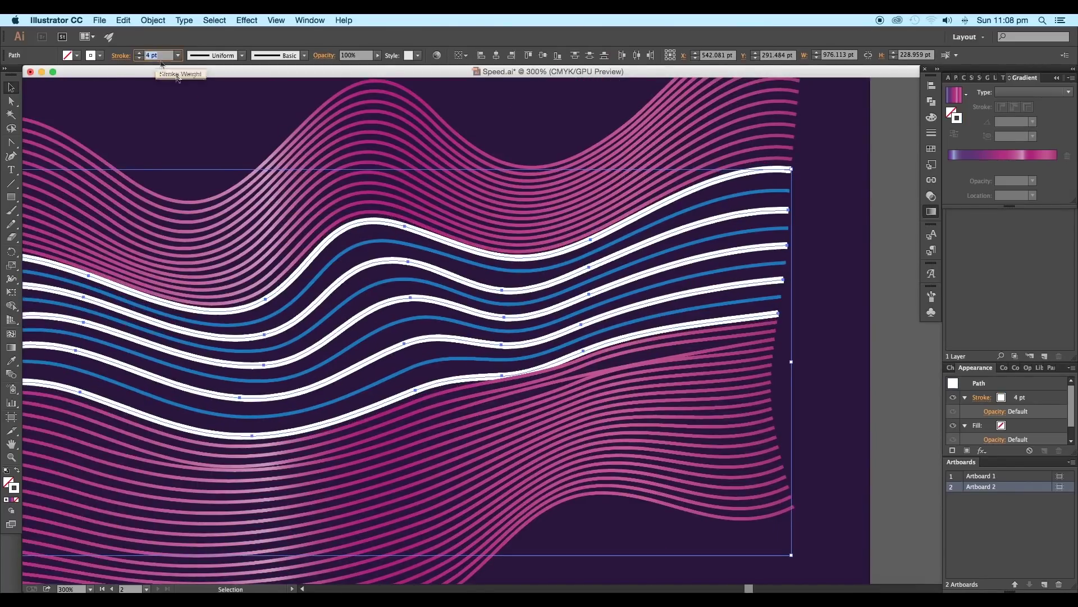
{"action": "key", "text": "super+minus"}
{"action": "key", "text": "super+minus"}
{"action": "key", "text": "super+minus"}
{"action": "left_click", "coordinate": [632, 377]}
{"action": "mouse_move", "coordinate": [299, 409]}
{"action": "left_mouse_down"}
{"action": "mouse_move", "coordinate": [579, 397]}
{"action": "mouse_move", "coordinate": [259, 411]}
{"action": "left_mouse_up"}
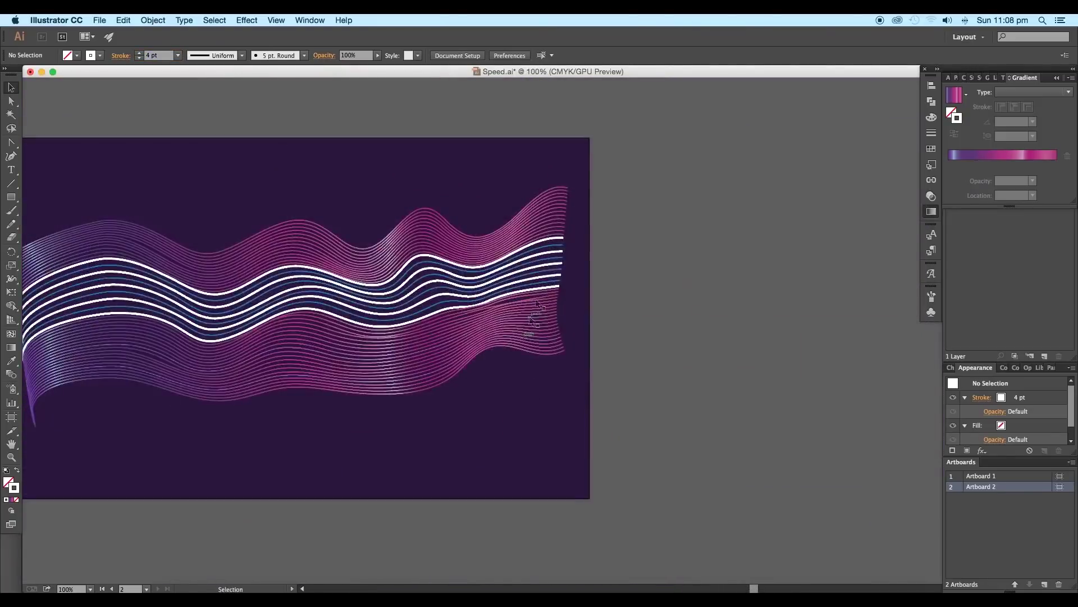
Step: Reselect the five thick white lines and apply the linear purple-to-pink gradient to their strokes
{"action": "key", "text": "super+plus"}
{"action": "left_click", "coordinate": [566, 287]}
{"action": "left_click", "coordinate": [570, 271], "text": "shift"}
{"action": "left_click", "coordinate": [571, 252], "text": "shift"}
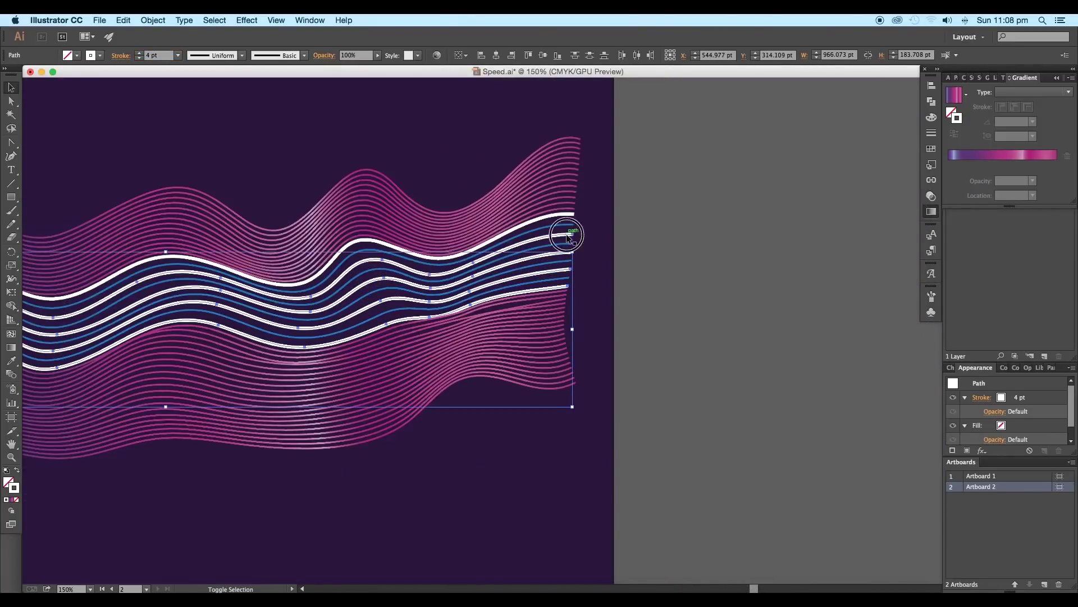
{"action": "left_click", "coordinate": [572, 234], "text": "shift"}
{"action": "left_click", "coordinate": [573, 214], "text": "shift"}
{"action": "key", "text": "super+plus"}
{"action": "left_click", "coordinate": [1005, 157]}
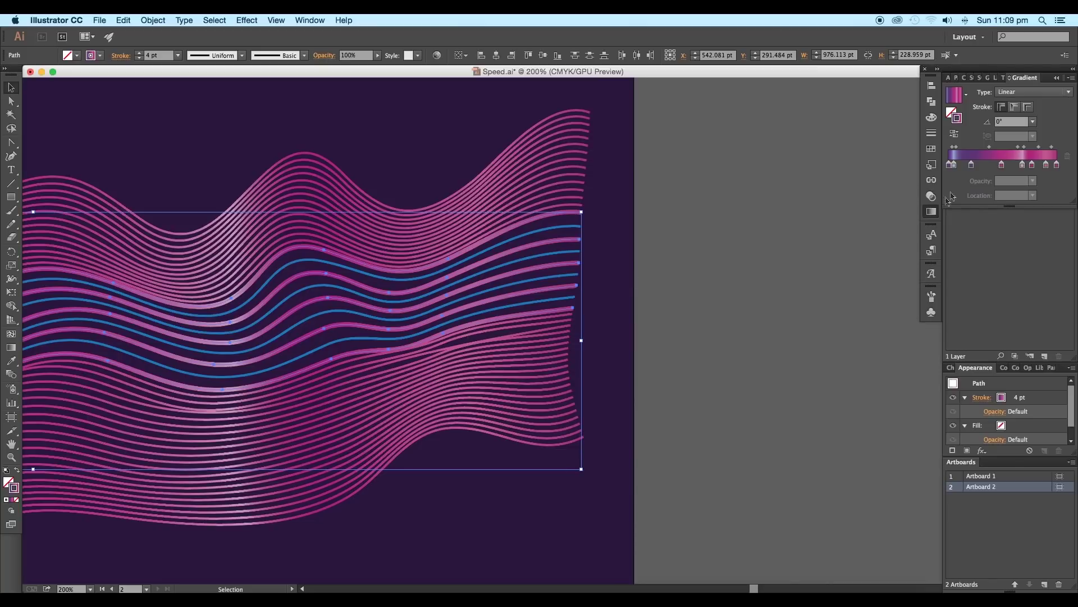
Step: Lighten the blue and purple stops in the first half of the thick lines' stroke gradient, using CMYK colour values
{"action": "double_click", "coordinate": [954, 164]}
{"action": "left_click", "coordinate": [1054, 177]}
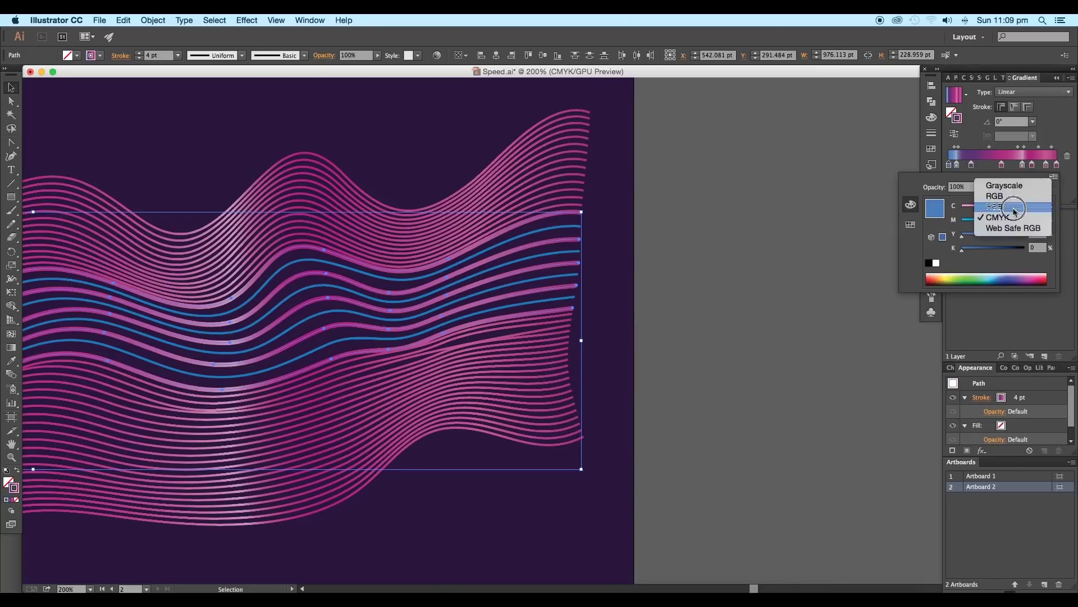
{"action": "left_click", "coordinate": [1011, 209]}
{"action": "left_click_drag", "start_coordinate": [1009, 246], "coordinate": [1003, 223]}
{"action": "double_click", "coordinate": [971, 165]}
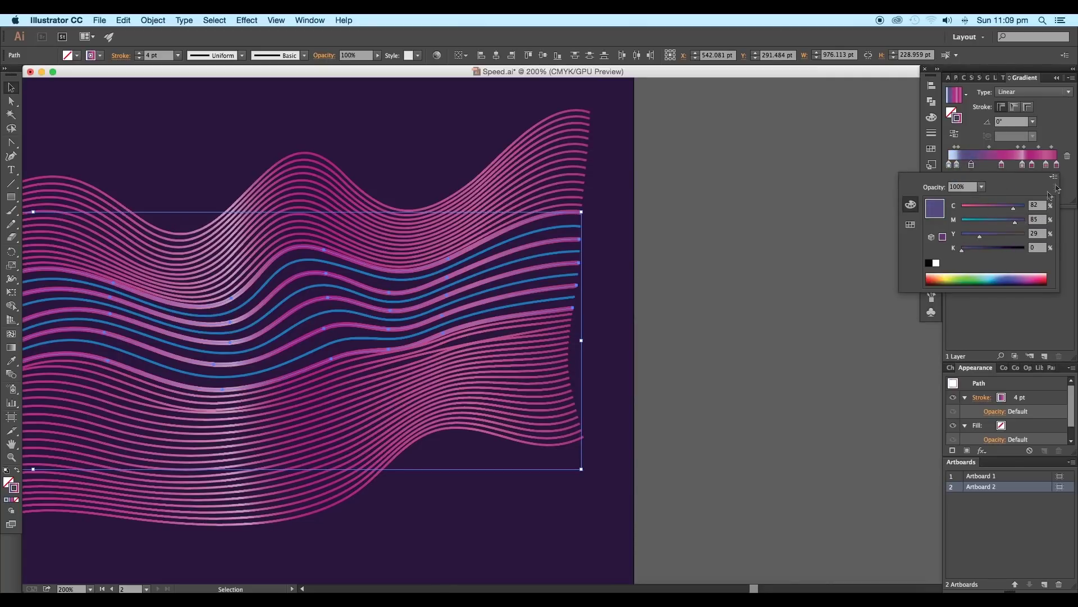
{"action": "left_click", "coordinate": [1033, 185]}
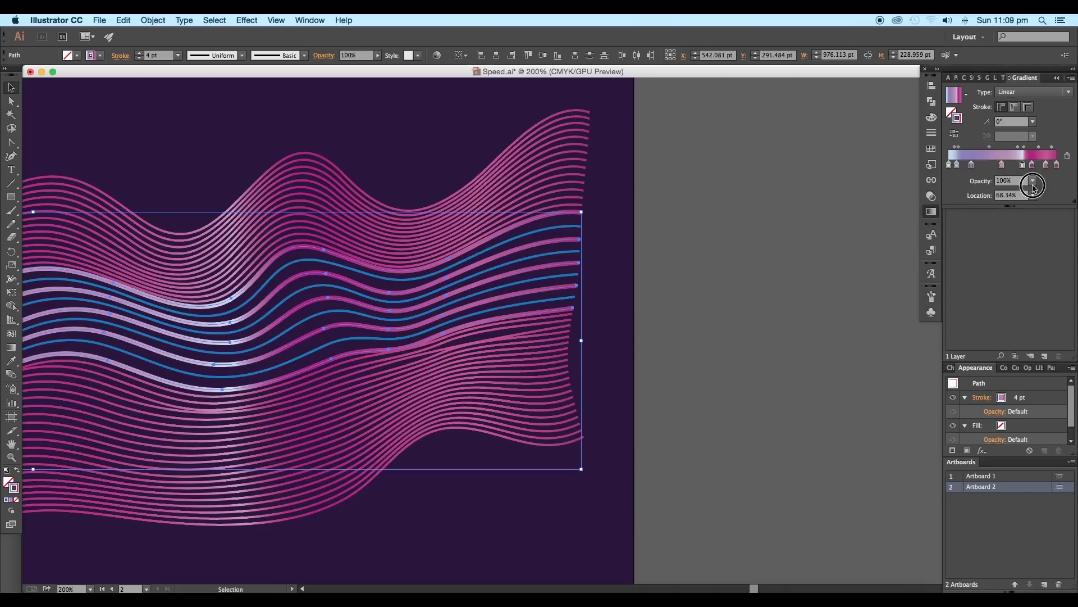
{"action": "left_click_drag", "start_coordinate": [1033, 185], "coordinate": [1034, 190]}
Step: Shift the pink stop near the end of the stroke gradient slightly inward and adjust the colours of the end stops
{"action": "left_click_drag", "start_coordinate": [1046, 165], "coordinate": [1040, 164]}
{"action": "double_click", "coordinate": [1040, 164]}
{"action": "mouse_move", "coordinate": [1008, 223]}
{"action": "left_mouse_down"}
{"action": "mouse_move", "coordinate": [962, 222]}
{"action": "mouse_move", "coordinate": [962, 250]}
{"action": "mouse_move", "coordinate": [1016, 223]}
{"action": "left_mouse_up"}
{"action": "double_click", "coordinate": [1057, 165]}
Step: Recolour the stop near the gradient's start and move the pink stop near its end out to the far end
{"action": "key", "text": "super+minus"}
{"action": "key", "text": "super+minus"}
{"action": "scroll", "coordinate": [523, 310], "scroll_direction": "left", "scroll_amount": 10}
{"action": "double_click", "coordinate": [971, 165]}
{"action": "left_click_drag", "start_coordinate": [994, 209], "coordinate": [961, 223]}
{"action": "left_click", "coordinate": [1003, 222]}
{"action": "left_click_drag", "start_coordinate": [1040, 165], "coordinate": [1056, 166]}
{"action": "key", "text": "super+plus"}
{"action": "key", "text": "super+plus"}
Step: Tint the gradient's first stop mauve and its second stop light lavender, and deselect the thick lines
{"action": "double_click", "coordinate": [948, 165]}
{"action": "left_click_drag", "start_coordinate": [1002, 222], "coordinate": [998, 222]}
{"action": "left_click", "coordinate": [976, 250]}
{"action": "double_click", "coordinate": [978, 166]}
{"action": "left_click", "coordinate": [986, 223]}
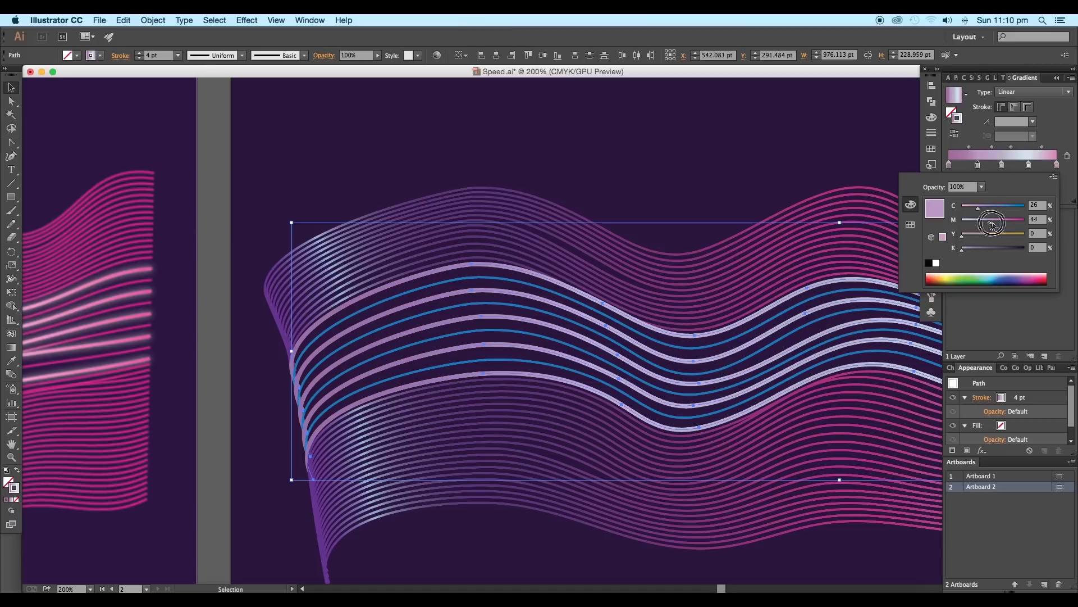
{"action": "key", "text": "super+alt+0"}
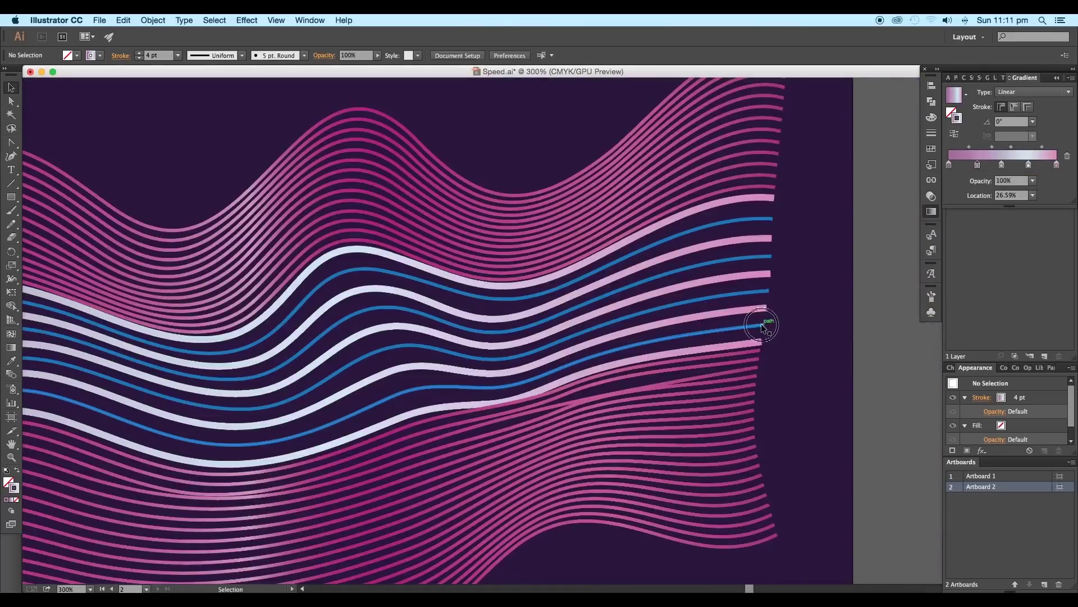
Step: Select the four thin blue lines between the thick ones, copy the surrounding wave's gradient stroke onto them with the Eyedropper, and deselect them
{"action": "left_click", "coordinate": [760, 325]}
{"action": "left_click", "coordinate": [760, 291], "text": "shift"}
{"action": "left_click", "coordinate": [763, 256], "text": "shift"}
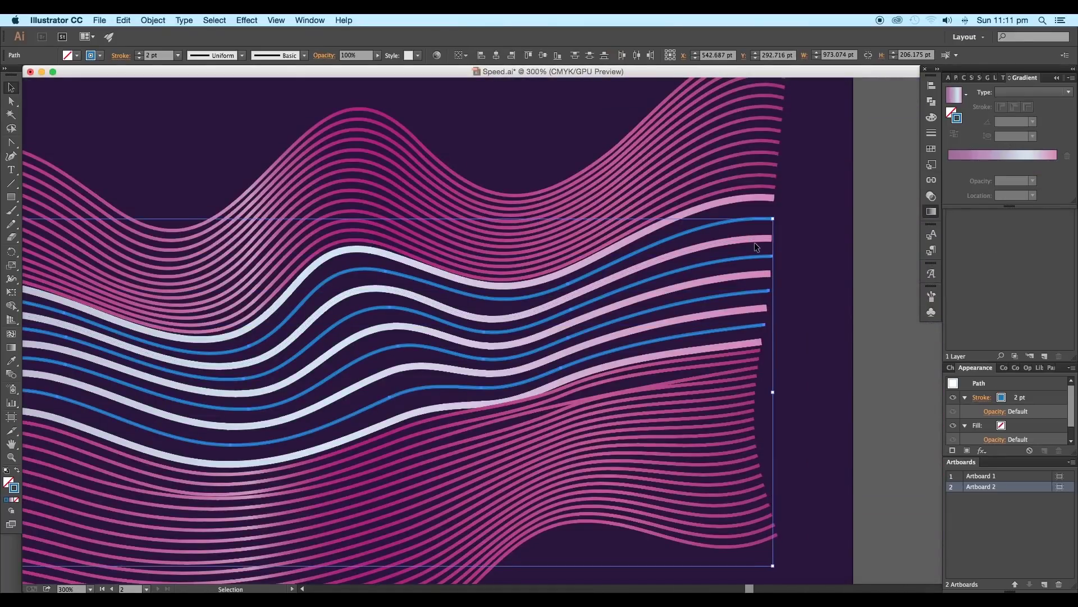
{"action": "key", "text": "i"}
{"action": "left_click", "coordinate": [746, 183]}
{"action": "key", "text": "super+minus"}
{"action": "scroll", "coordinate": [728, 253], "scroll_direction": "down", "scroll_amount": 2}
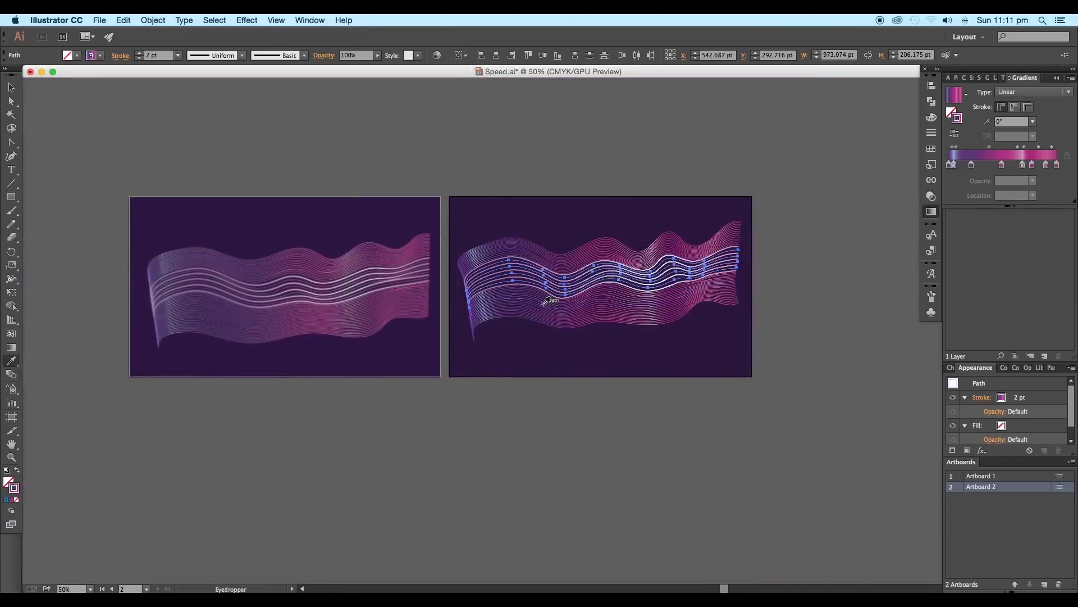
{"action": "key", "text": "super+equal"}
{"action": "key", "text": "super+equal"}
{"action": "left_click_drag", "start_coordinate": [719, 332], "coordinate": [403, 360]}
{"action": "key", "text": "v"}
{"action": "key", "text": "super+shift+a"}
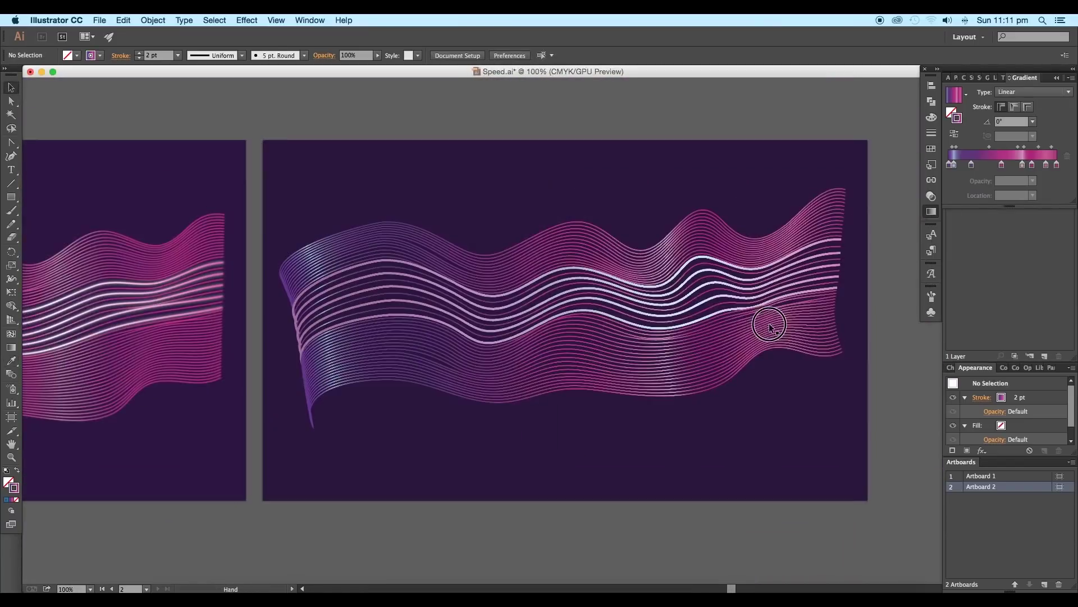
Step: Select the group of thick highlight lines and apply a Gaussian Blur with a 1.4 pixel radius, previewing it
{"action": "scroll", "coordinate": [723, 332], "scroll_direction": "down", "scroll_amount": 1}
{"action": "key", "text": "super+equal"}
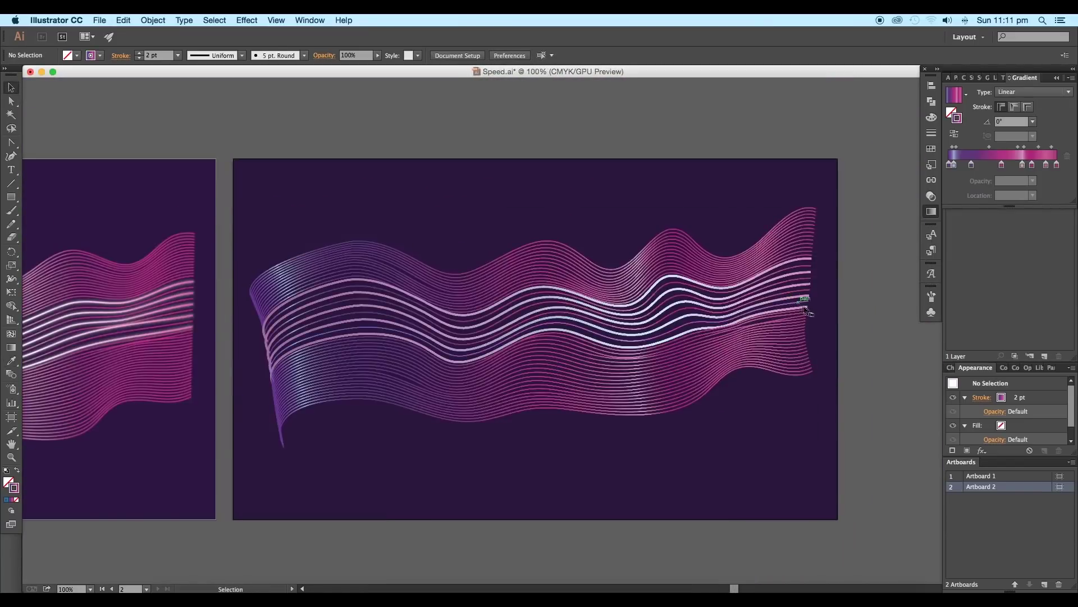
{"action": "left_click", "coordinate": [804, 305]}
{"action": "key", "text": "super+equal"}
{"action": "key", "text": "super+equal"}
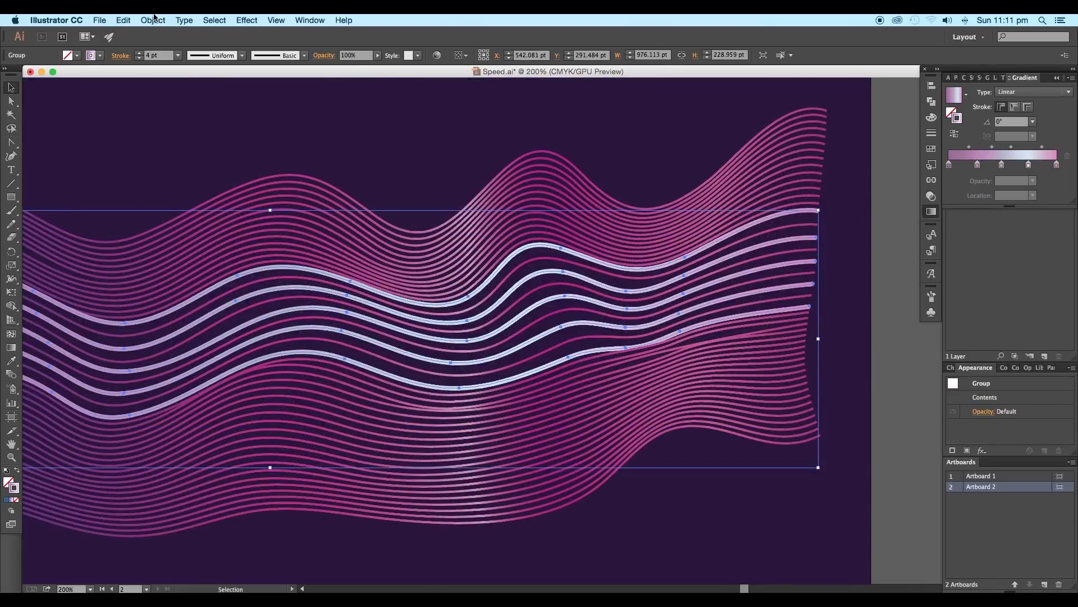
{"action": "left_click", "coordinate": [232, 22]}
{"action": "mouse_move", "coordinate": [309, 235]}
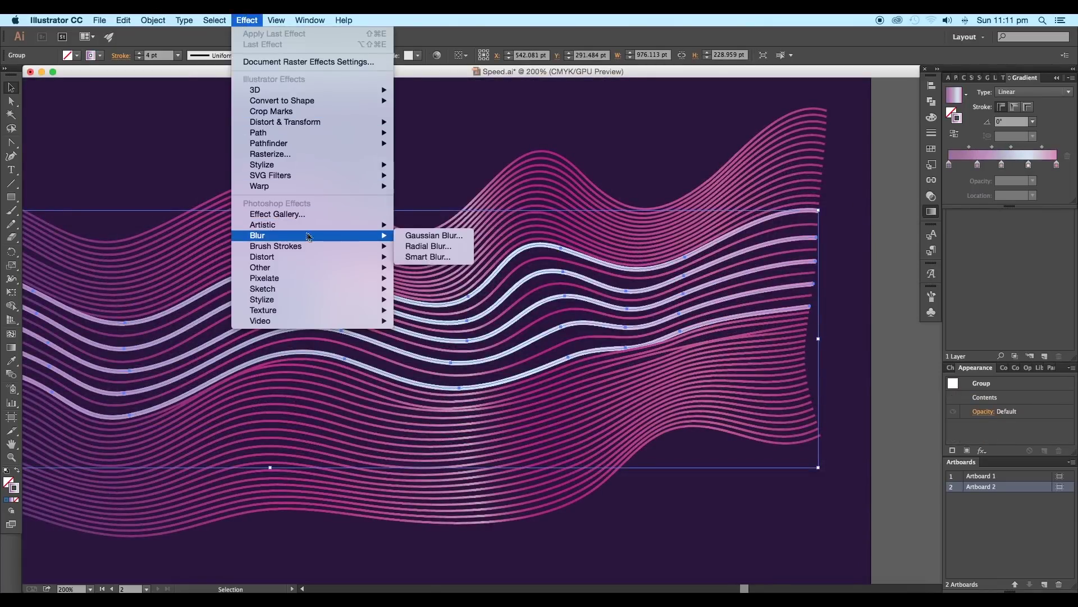
{"action": "left_click", "coordinate": [423, 236]}
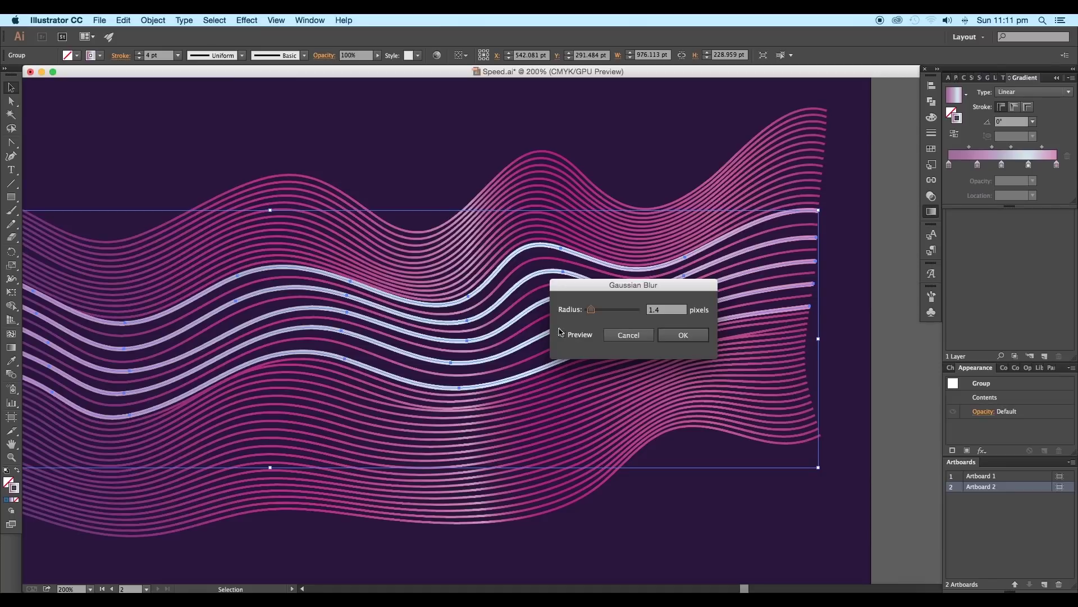
{"action": "left_click", "coordinate": [563, 335]}
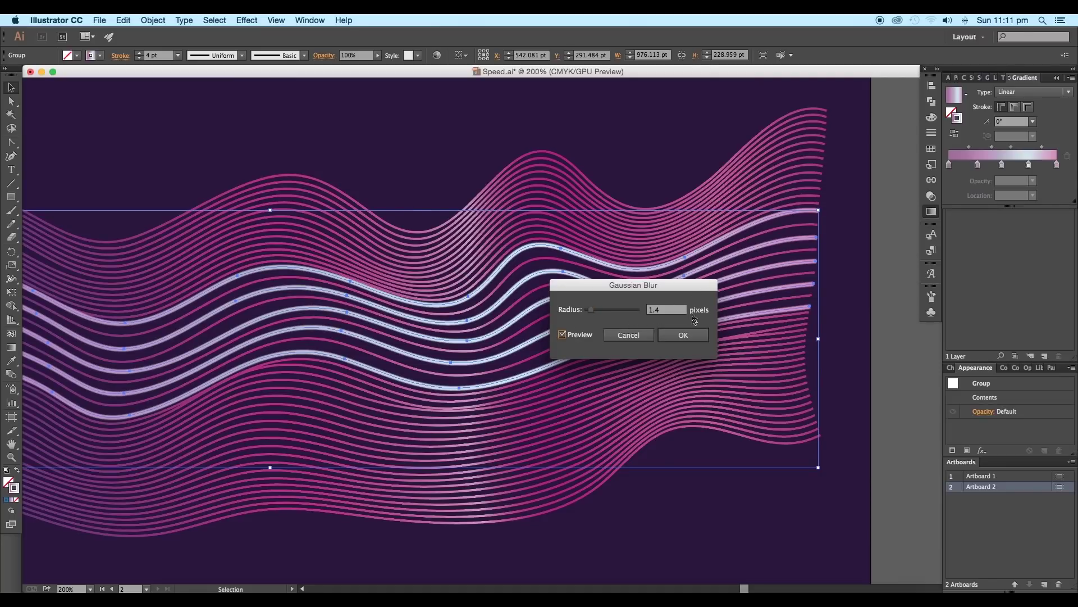
{"action": "left_click", "coordinate": [683, 334]}
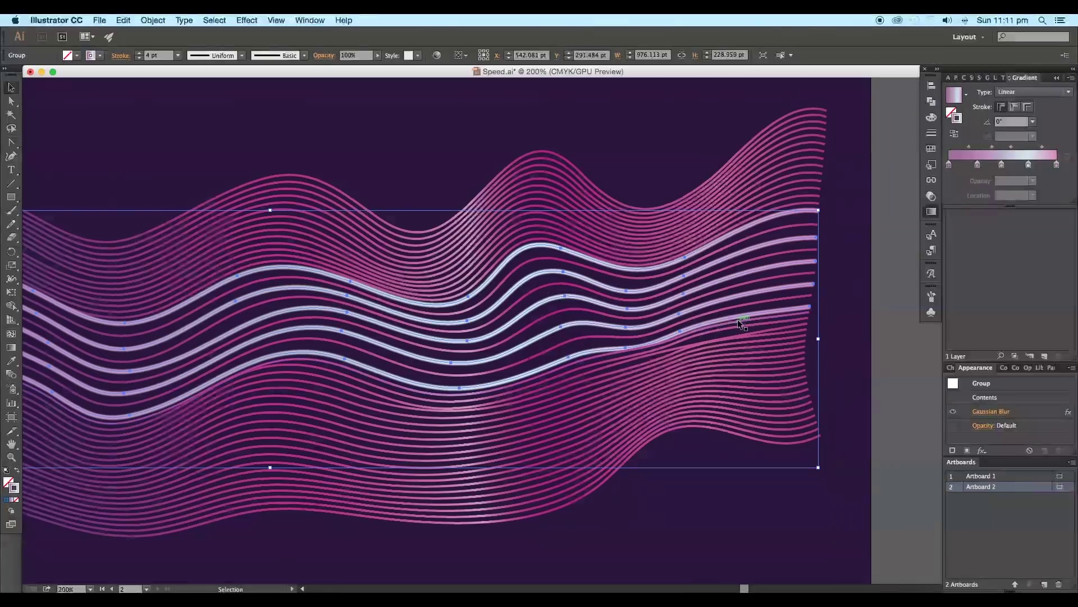
Step: Start an Outer Glow in Screen mode on the blurred highlight lines and choose a light pink glow colour
{"action": "scroll", "coordinate": [737, 321], "scroll_direction": "down", "scroll_amount": 1}
{"action": "scroll", "coordinate": [630, 273], "scroll_direction": "up", "scroll_amount": 3}
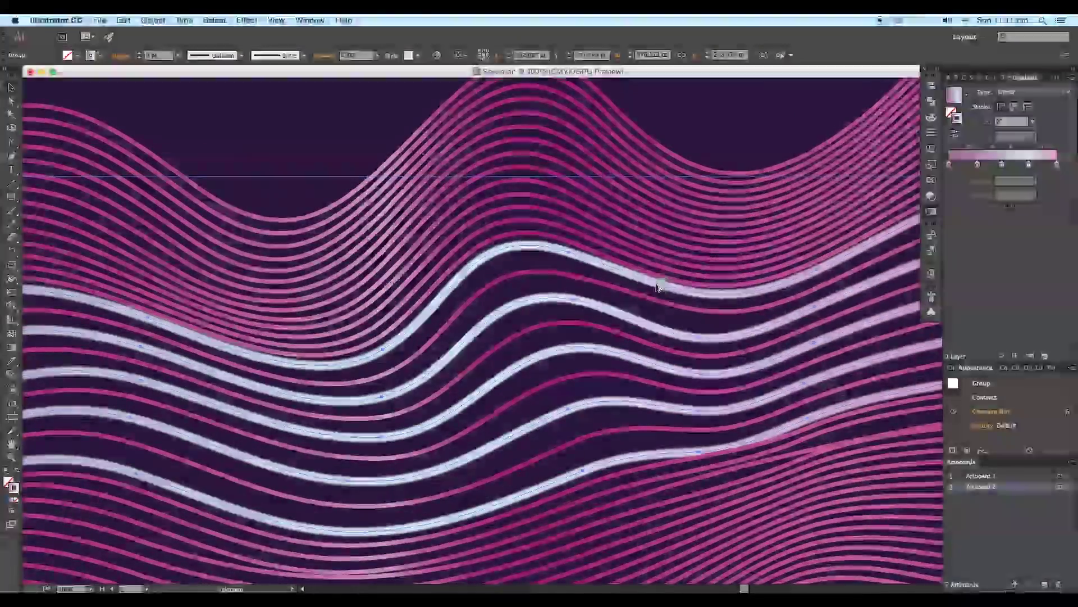
{"action": "scroll", "coordinate": [659, 287], "scroll_direction": "down", "scroll_amount": 3}
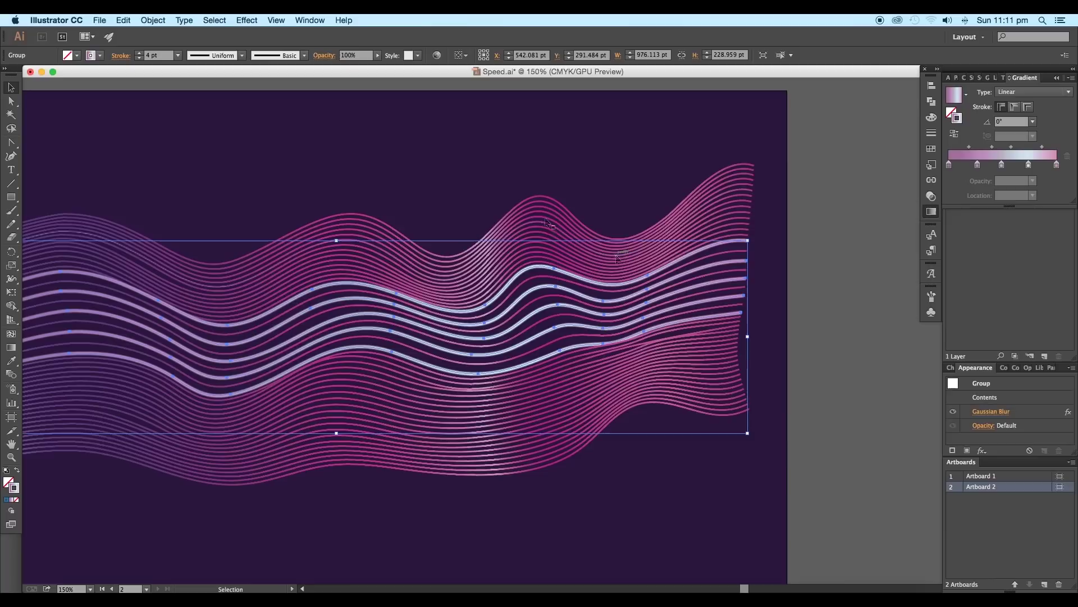
{"action": "left_click", "coordinate": [235, 24]}
{"action": "mouse_move", "coordinate": [337, 163]}
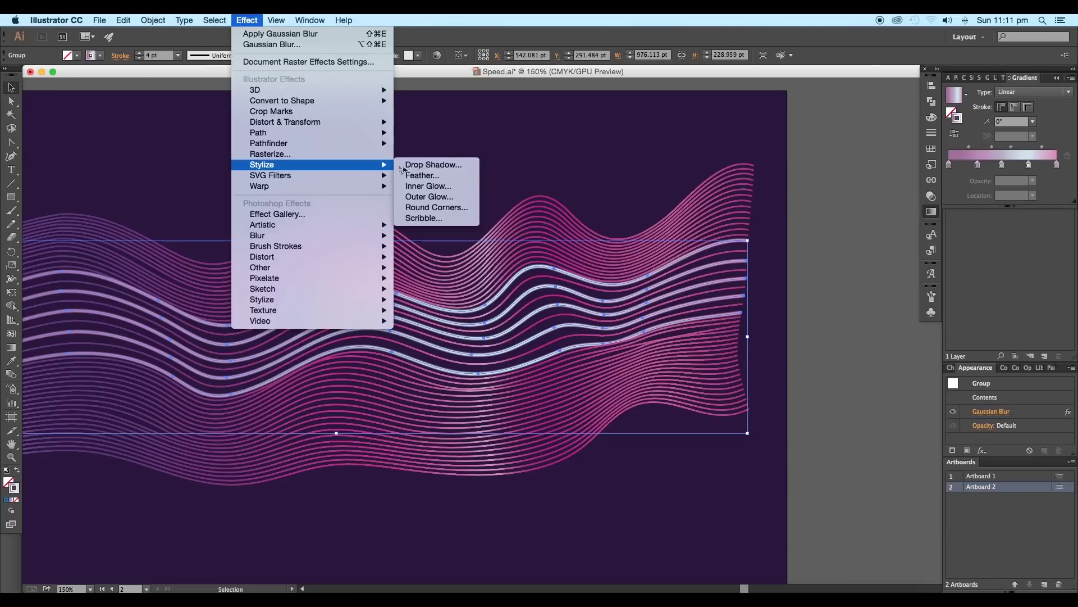
{"action": "left_click", "coordinate": [435, 195]}
{"action": "left_click", "coordinate": [857, 246]}
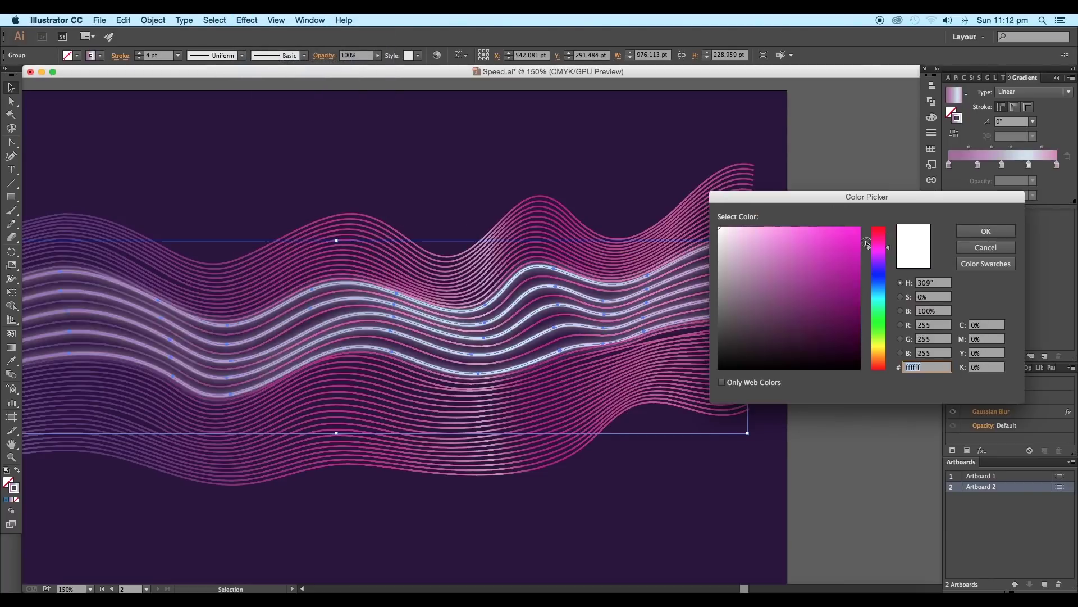
{"action": "left_click", "coordinate": [878, 242]}
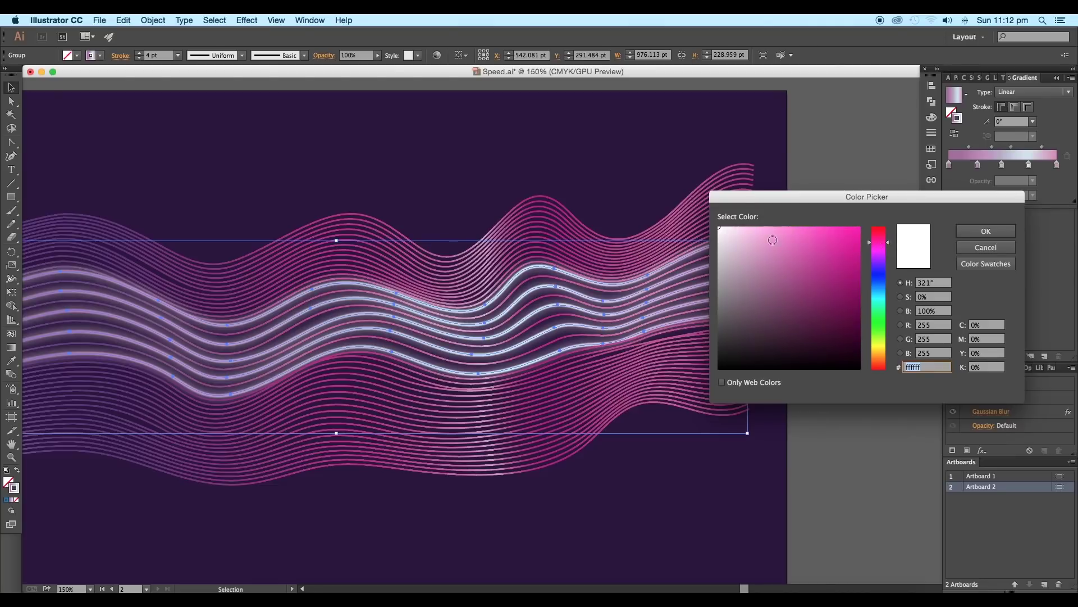
{"action": "left_click", "coordinate": [786, 237]}
{"action": "left_click", "coordinate": [986, 231]}
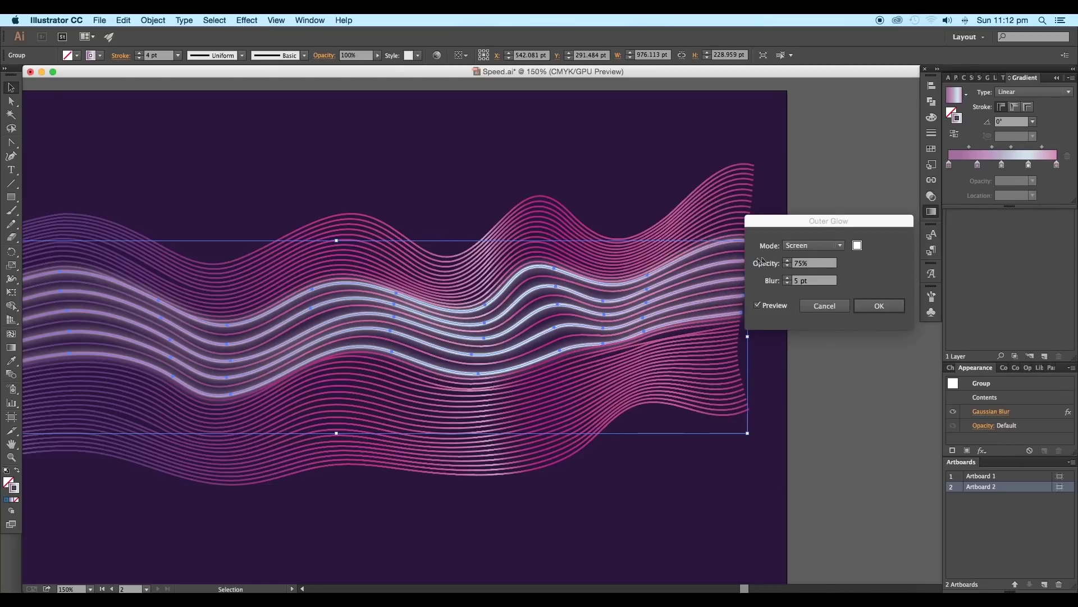
Step: Set the outer glow's blur to 2 pt, apply it at 75% opacity, and deselect the highlight lines
{"action": "left_click", "coordinate": [799, 283]}
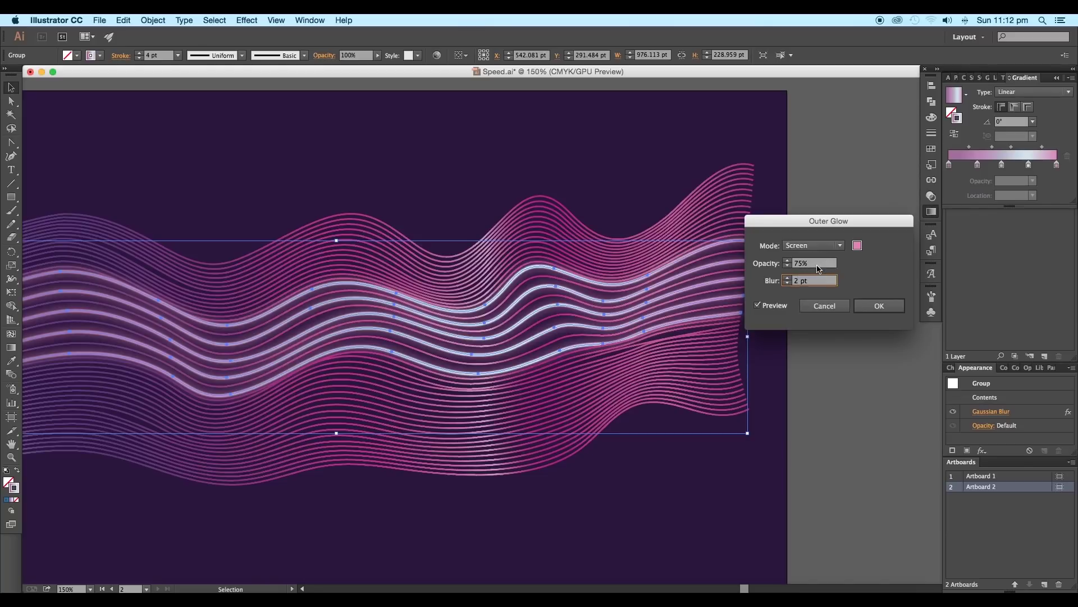
{"action": "left_click", "coordinate": [871, 307]}
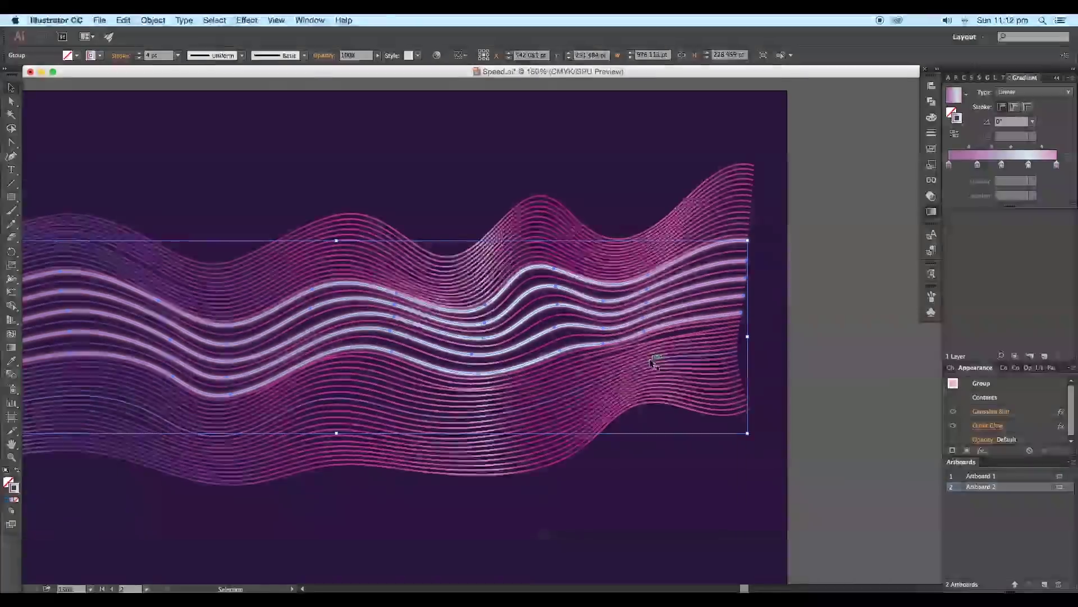
{"action": "key", "text": "super+alt+0"}
{"action": "left_click", "coordinate": [722, 380]}
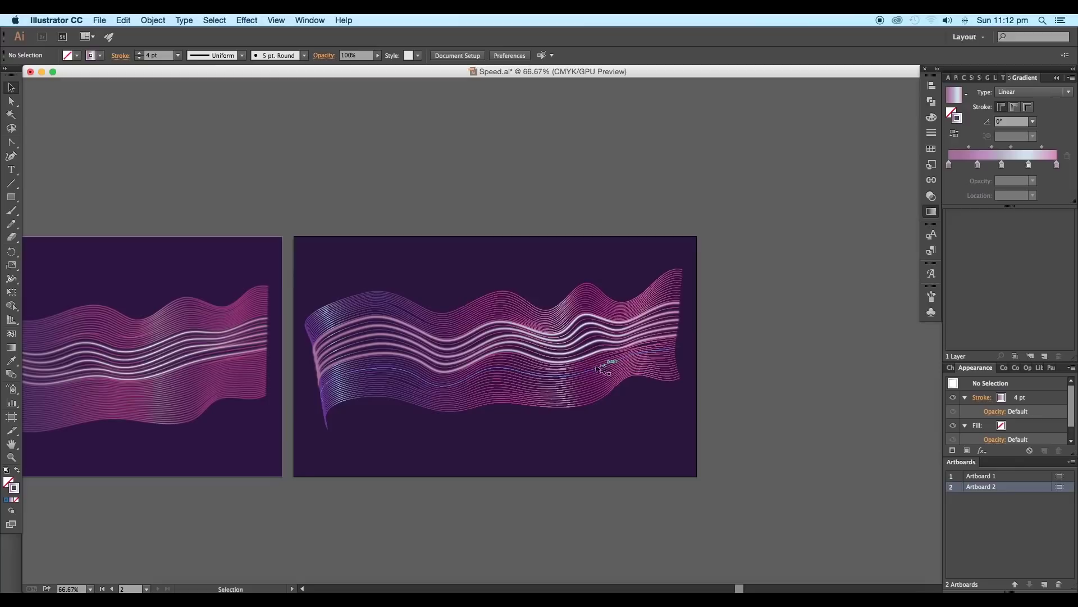
Step: Switch to Photoshop, set the foreground colour to dark purple #2b153e and fill the blank document's background with it
{"action": "scroll", "coordinate": [603, 369], "scroll_direction": "left", "scroll_amount": 4}
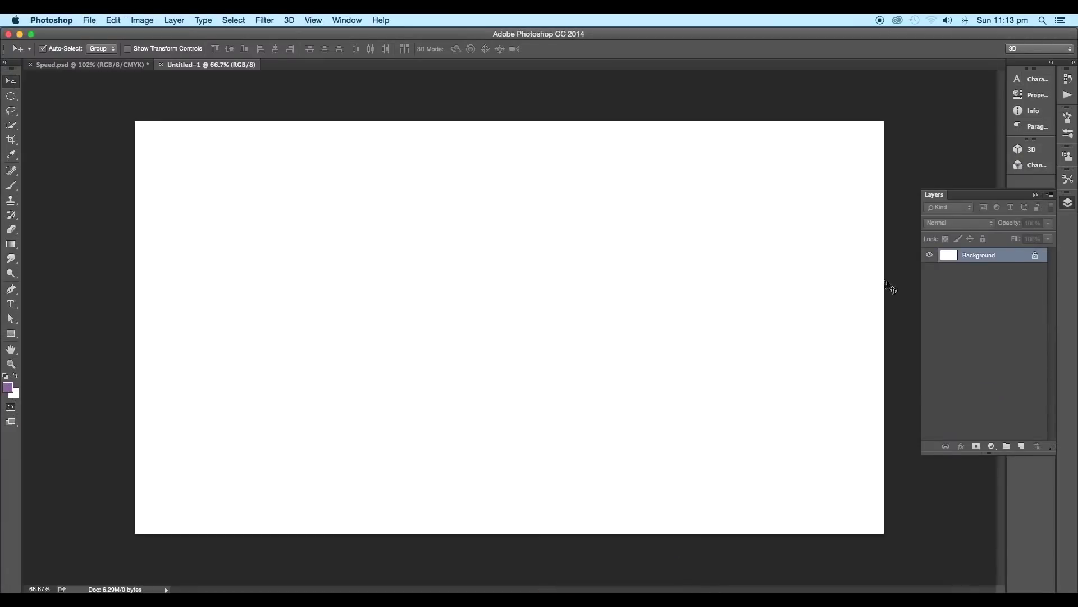
{"action": "left_click", "coordinate": [9, 387]}
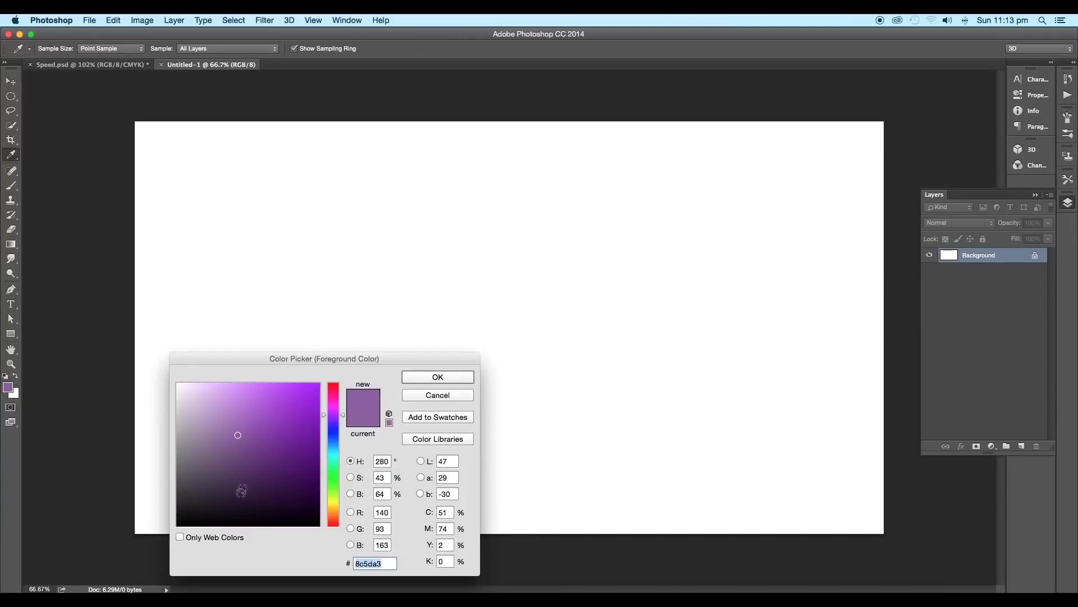
{"action": "type", "text": "2b153e"}
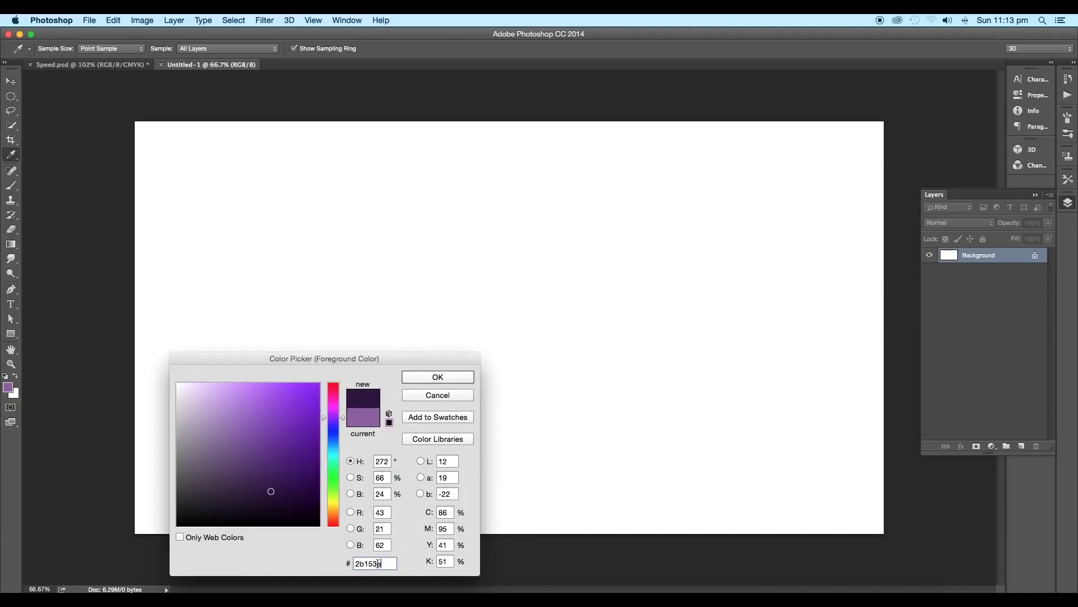
{"action": "left_click", "coordinate": [415, 378]}
{"action": "key", "text": "v"}
{"action": "key", "text": "alt+BackSpace"}
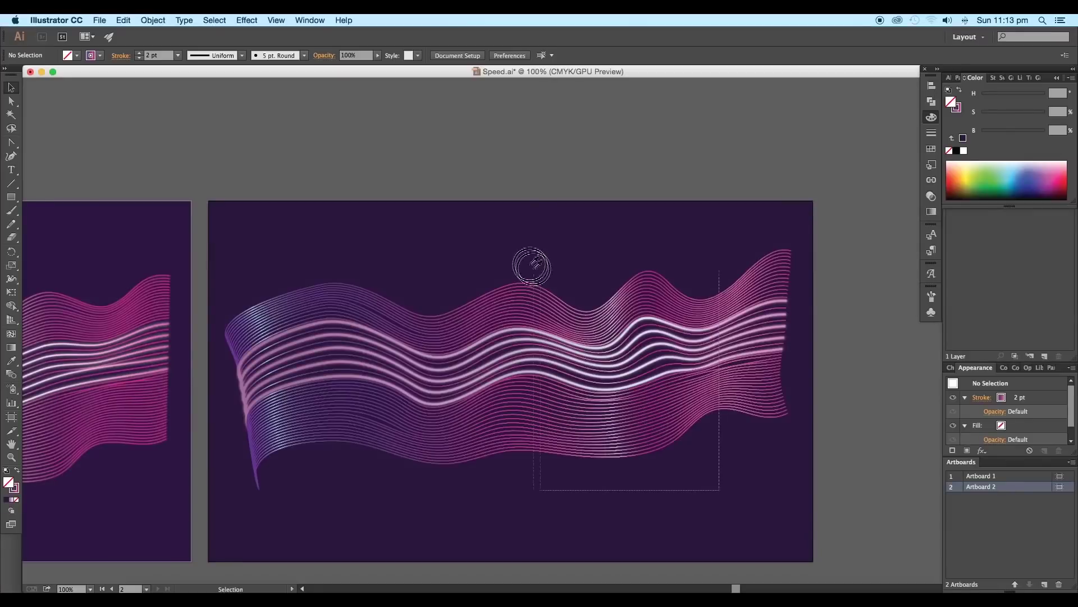
Step: Select all wave lines on the second Illustrator artboard and place them in the Photoshop document as a vector smart object
{"action": "left_click", "coordinate": [530, 260]}
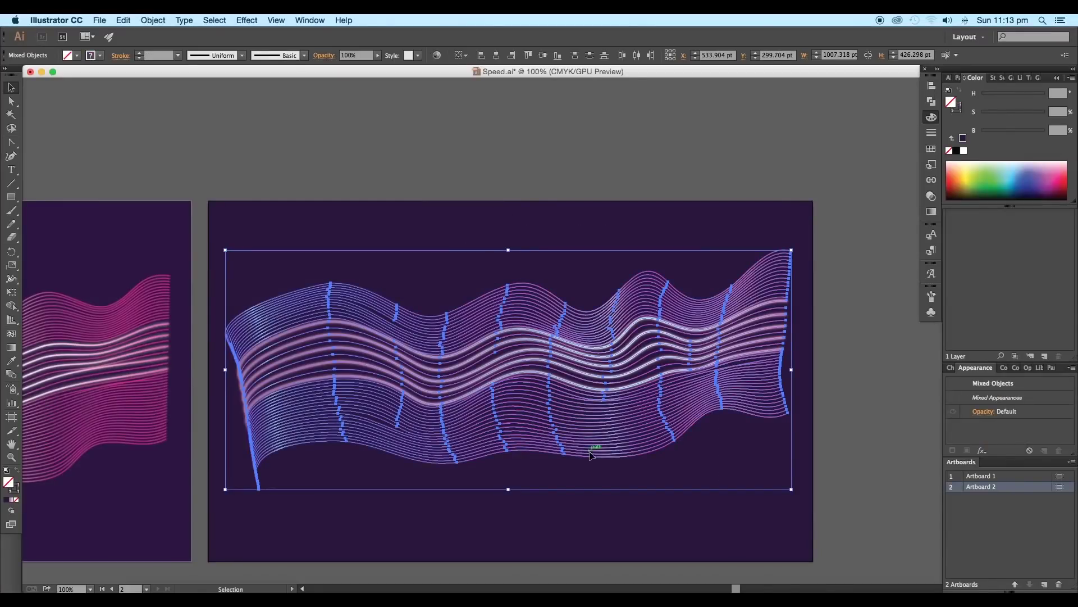
{"action": "left_click_drag", "start_coordinate": [594, 445], "coordinate": [638, 571]}
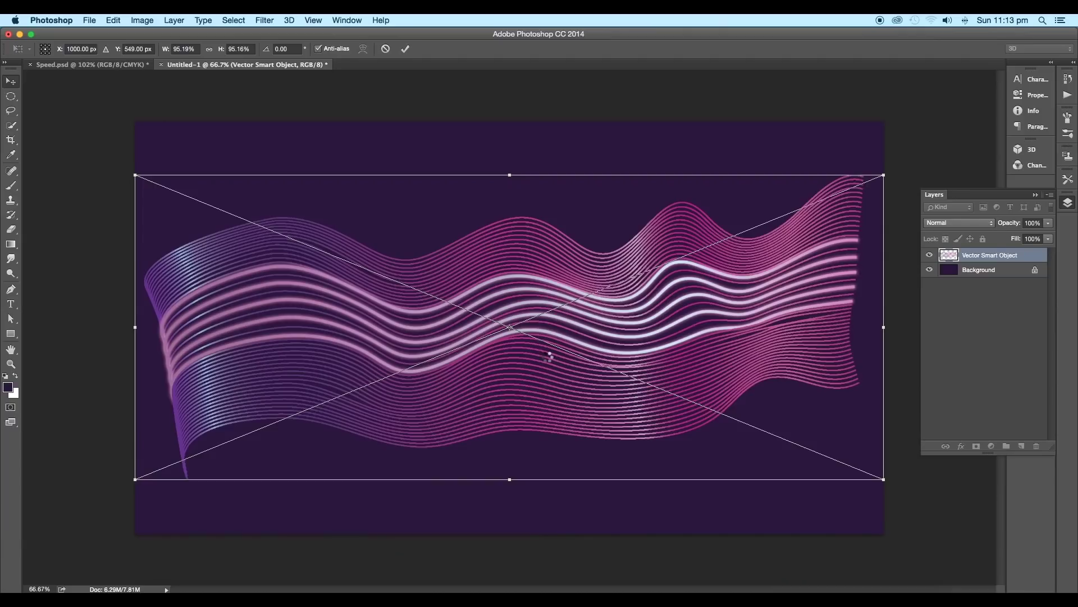
{"action": "key", "text": "Return"}
Step: Scale the wave smart object down to about 83% and move it so its end runs off the canvas's right edge
{"action": "scroll", "coordinate": [551, 342], "scroll_direction": "down", "scroll_amount": 5}
{"action": "key", "text": "super+t"}
{"action": "left_click_drag", "start_coordinate": [775, 226], "coordinate": [755, 248]}
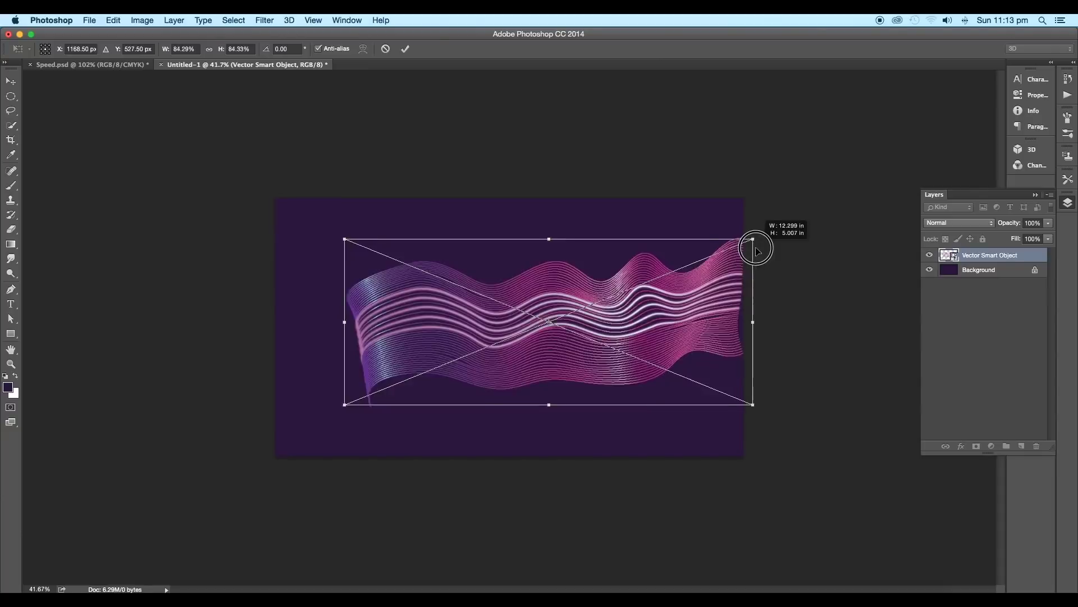
{"action": "key", "text": "Return"}
{"action": "left_click_drag", "start_coordinate": [575, 330], "coordinate": [593, 323]}
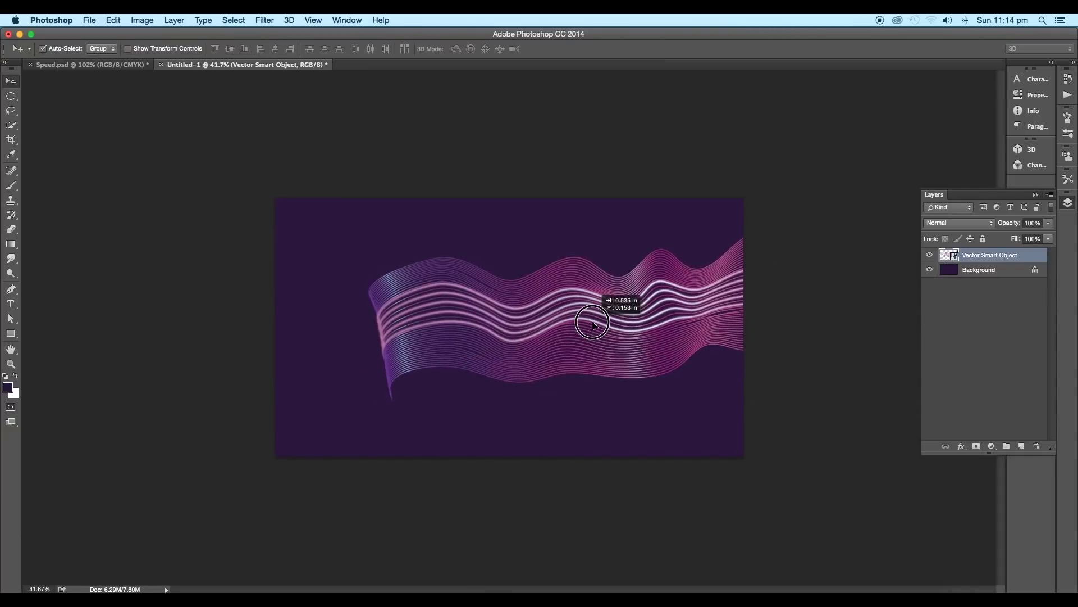
{"action": "scroll", "coordinate": [852, 302], "scroll_direction": "up", "scroll_amount": 2}
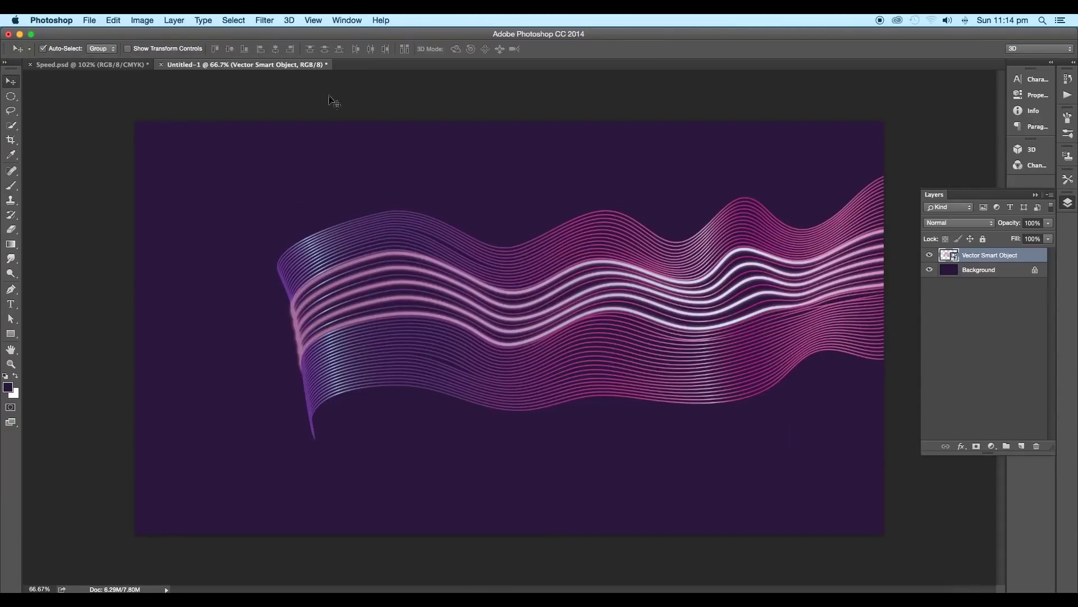
Step: Start a Tilt-Shift blur with a tilted, near-vertical focus band over the wave's left part and widen the transition on its right side
{"action": "left_click", "coordinate": [264, 21]}
{"action": "mouse_move", "coordinate": [305, 155]}
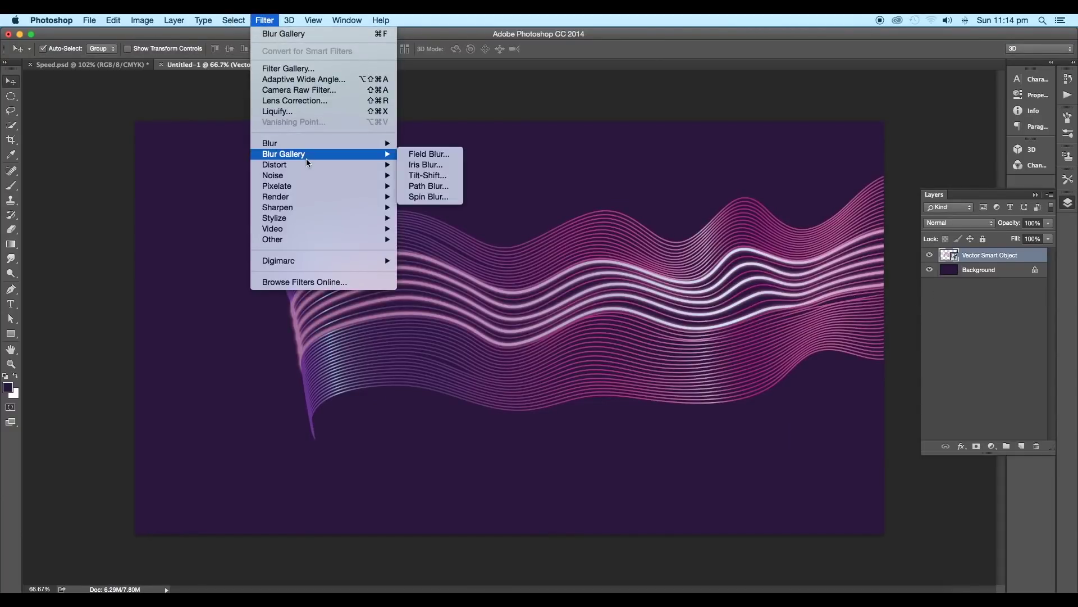
{"action": "left_click", "coordinate": [411, 179]}
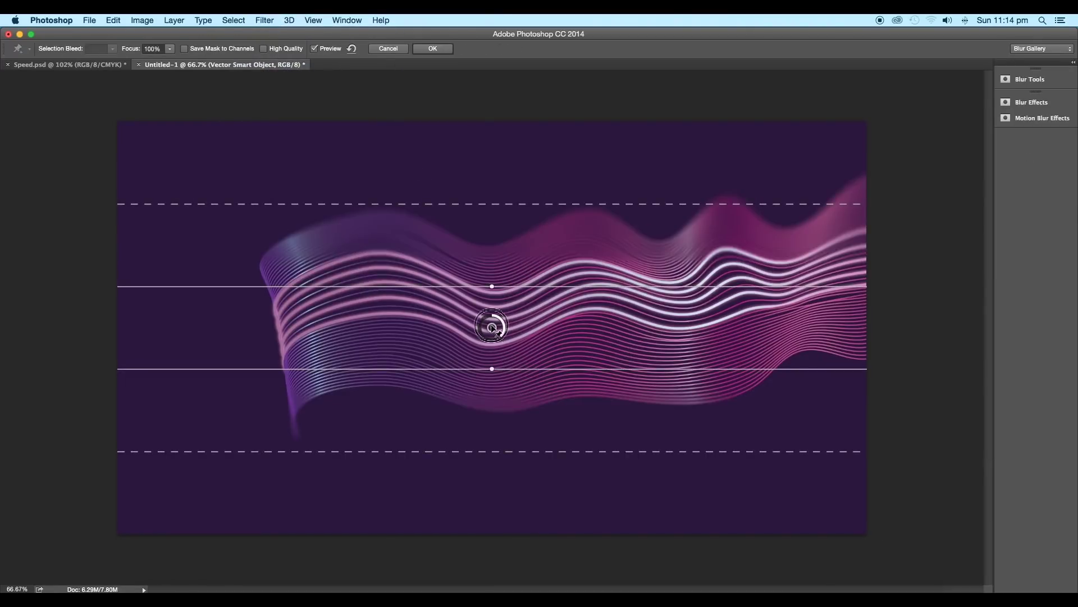
{"action": "left_click_drag", "start_coordinate": [489, 326], "coordinate": [395, 315]}
{"action": "left_click_drag", "start_coordinate": [399, 275], "coordinate": [459, 292]}
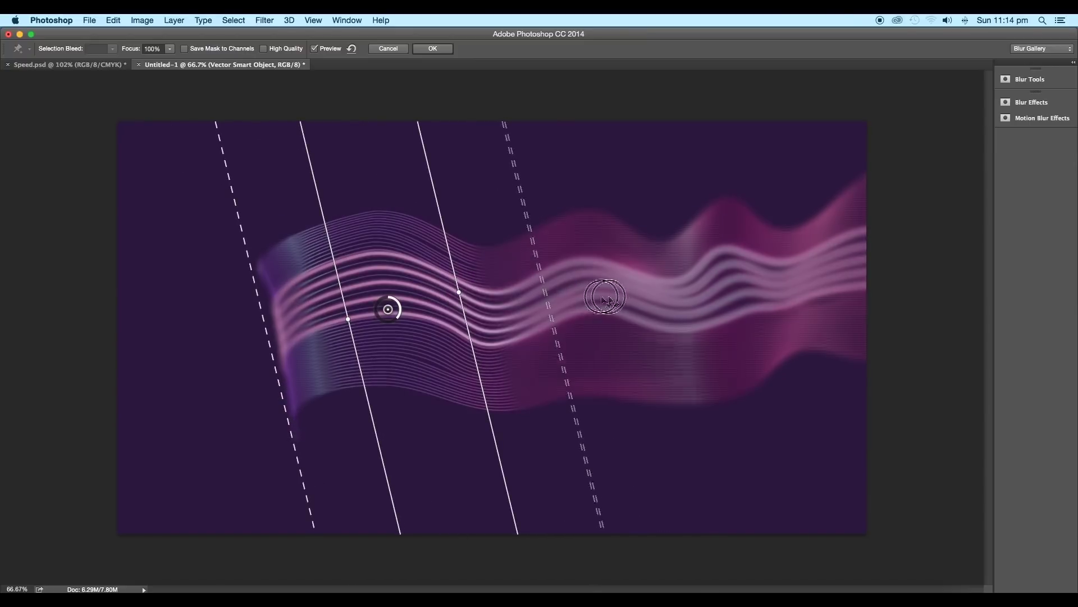
{"action": "left_click_drag", "start_coordinate": [556, 304], "coordinate": [781, 317]}
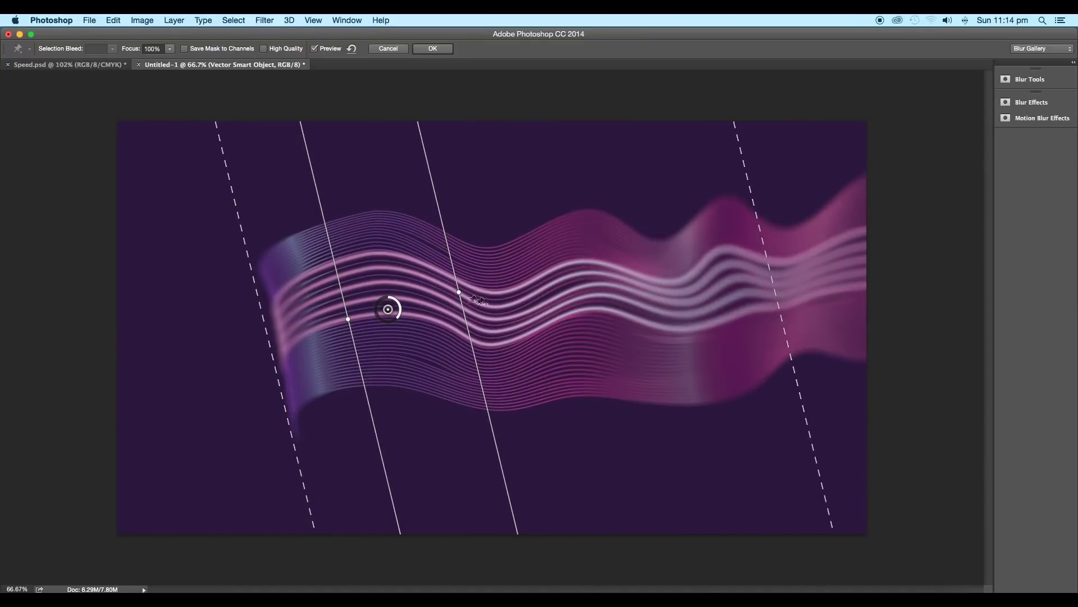
Step: Reduce the Tilt-Shift blur, bring its right outer boundary closer to the focus band, apply the filter and inspect the wave
{"action": "left_click_drag", "start_coordinate": [459, 292], "coordinate": [457, 290]}
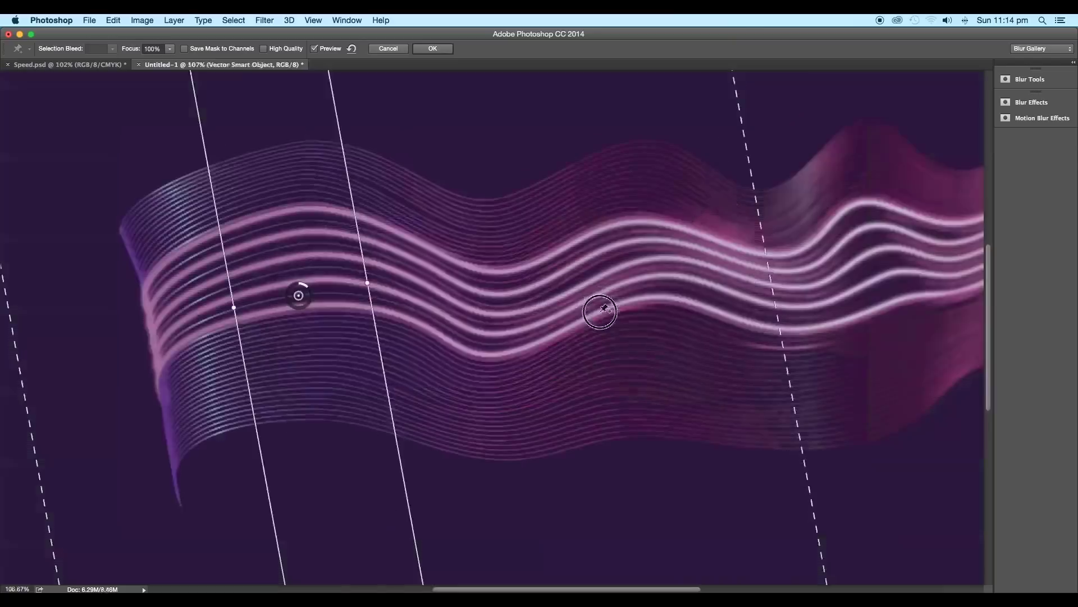
{"action": "left_click_drag", "start_coordinate": [777, 313], "coordinate": [653, 309]}
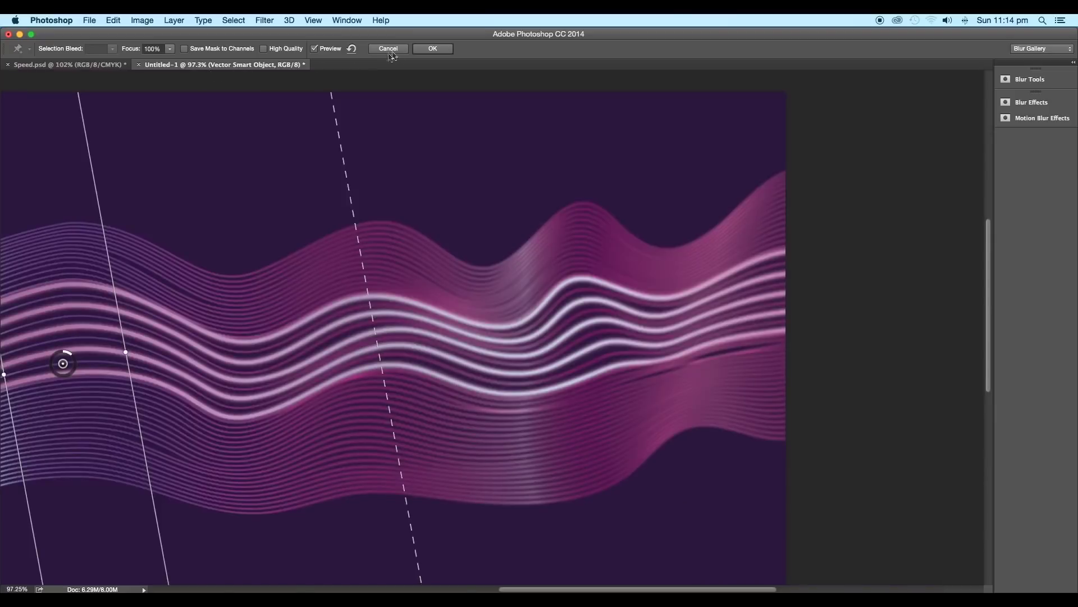
{"action": "left_click", "coordinate": [419, 49]}
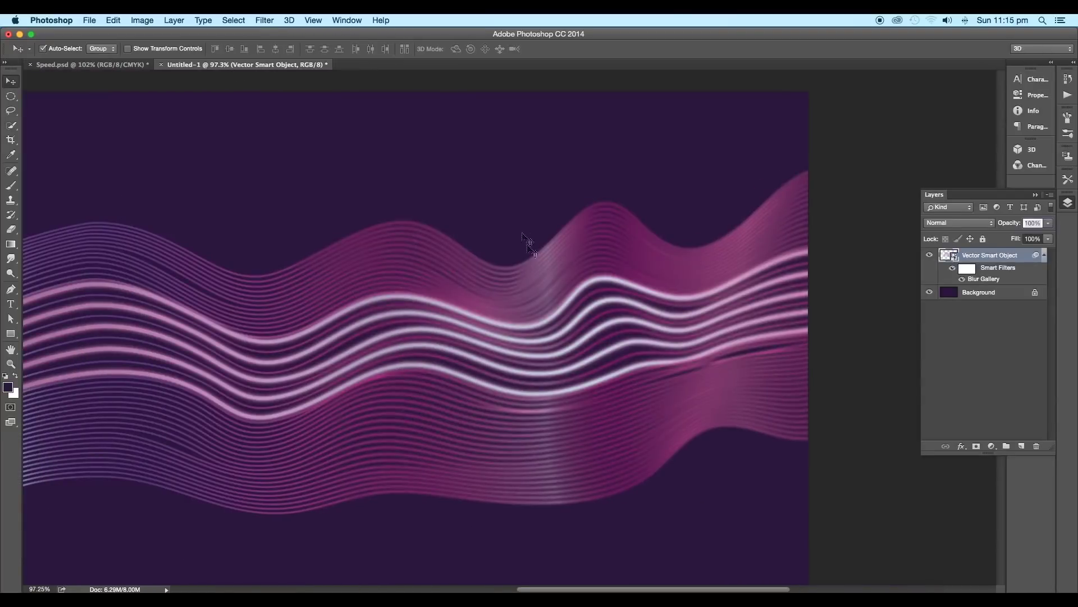
{"action": "scroll", "coordinate": [557, 292], "scroll_direction": "down", "scroll_amount": 5}
{"action": "scroll", "coordinate": [552, 320], "scroll_direction": "up", "scroll_amount": 5}
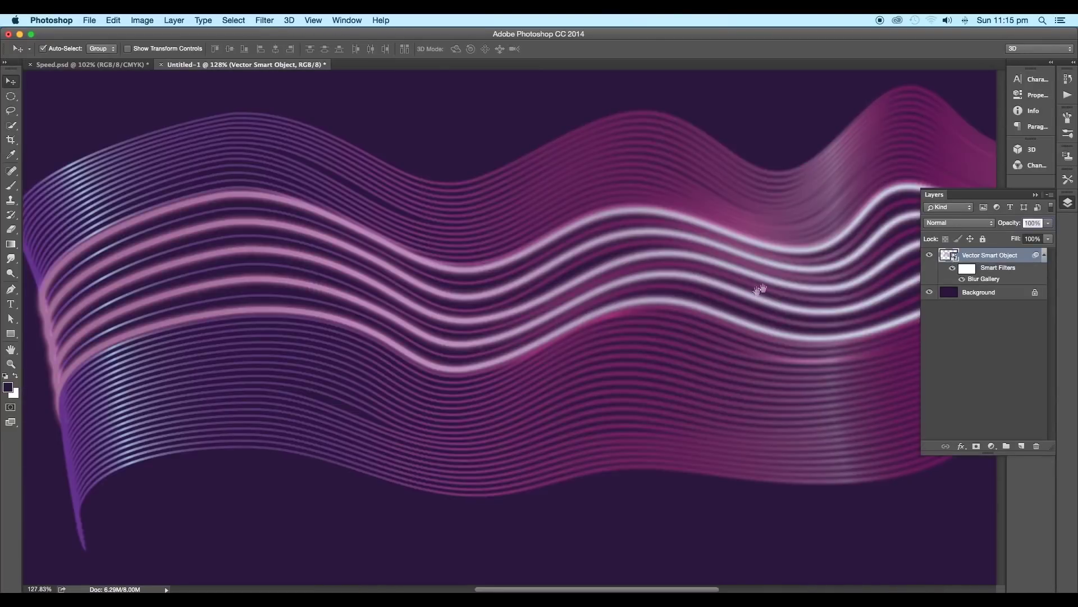
{"action": "scroll", "coordinate": [755, 290], "scroll_direction": "down", "scroll_amount": 4}
{"action": "scroll", "coordinate": [729, 320], "scroll_direction": "down", "scroll_amount": 3}
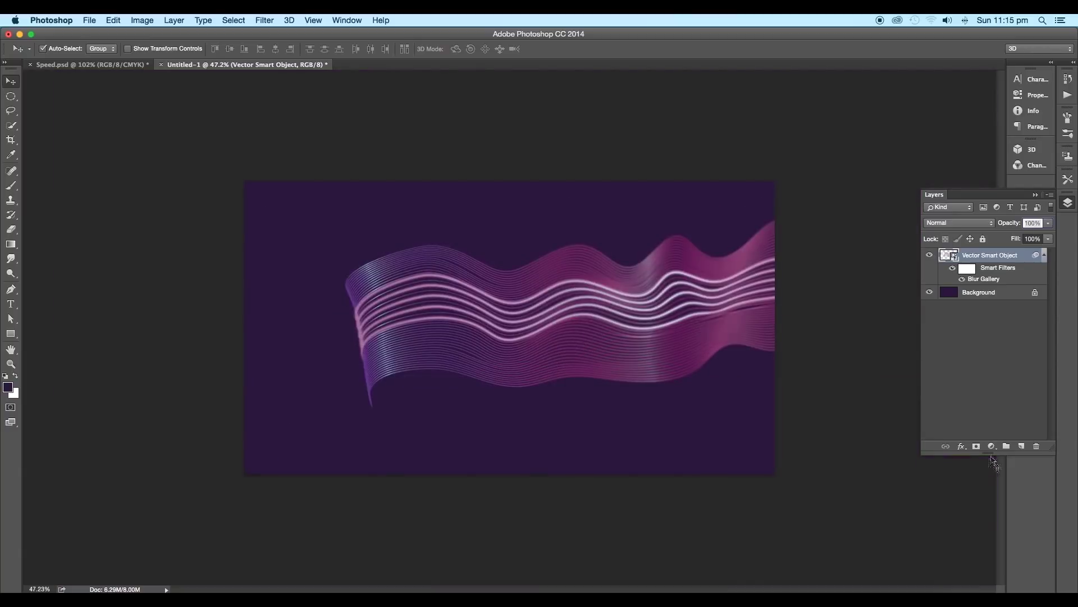
Step: Add a Hue/Saturation adjustment clipped to the wave smart object and raise its saturation to about +31
{"action": "left_click", "coordinate": [992, 446]}
{"action": "left_click", "coordinate": [1009, 537]}
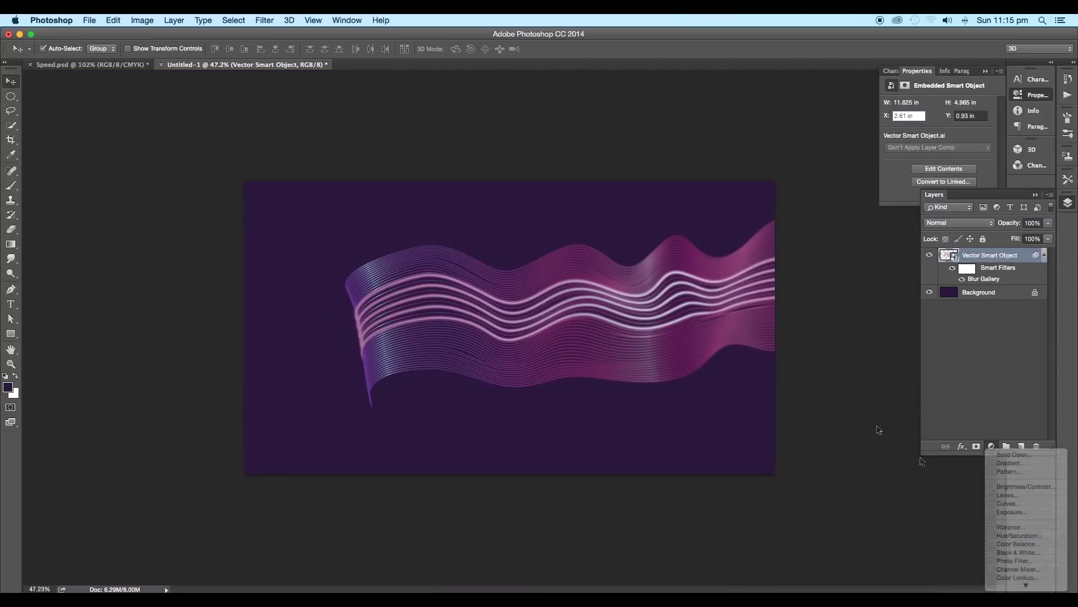
{"action": "left_click", "coordinate": [949, 258], "text": "alt"}
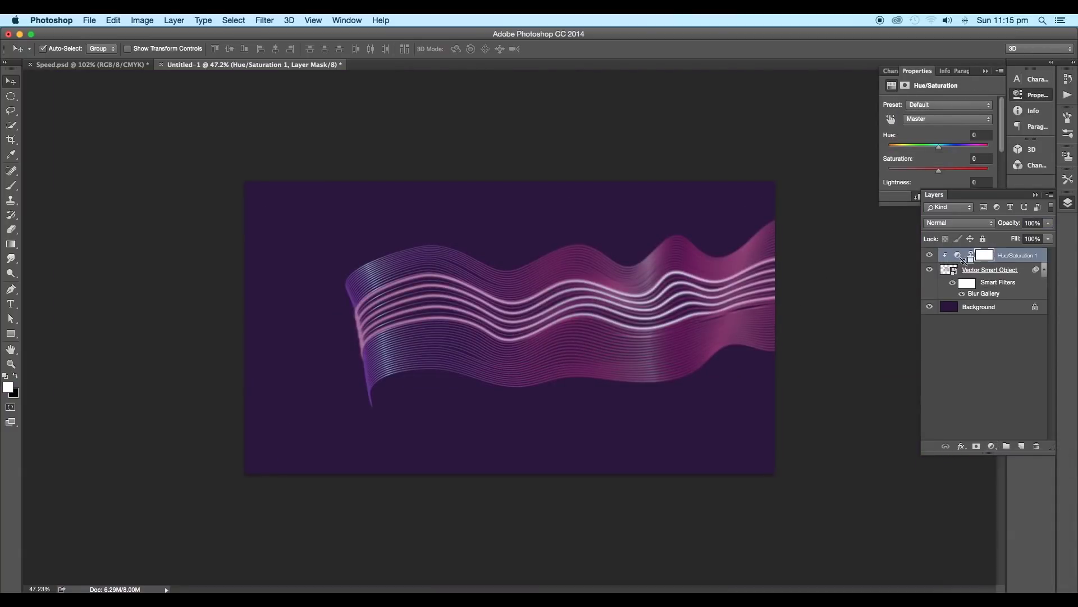
{"action": "left_click_drag", "start_coordinate": [941, 174], "coordinate": [958, 173]}
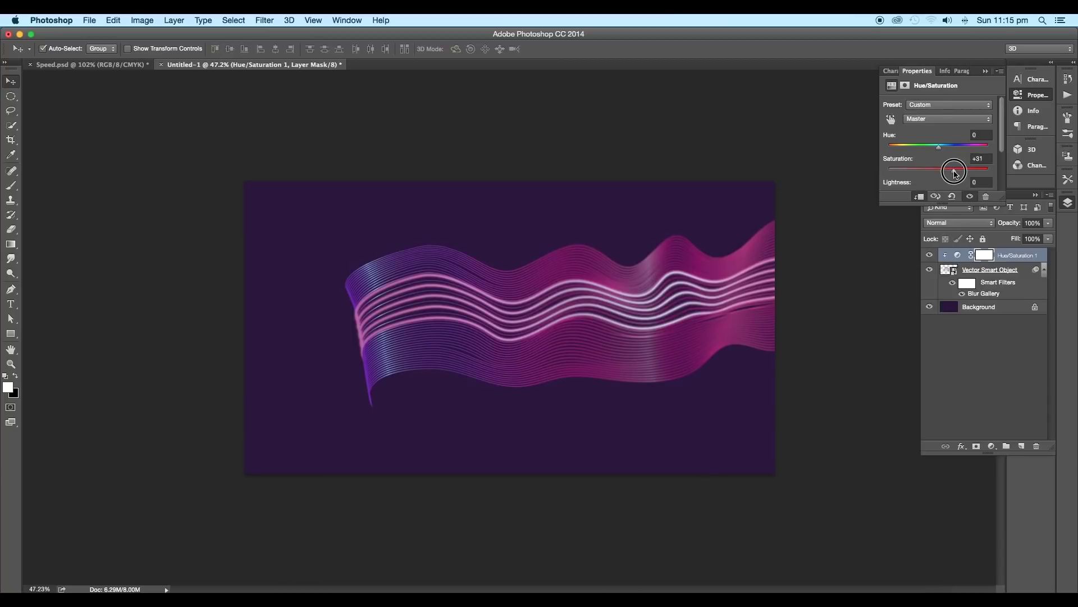
{"action": "left_click", "coordinate": [1017, 256]}
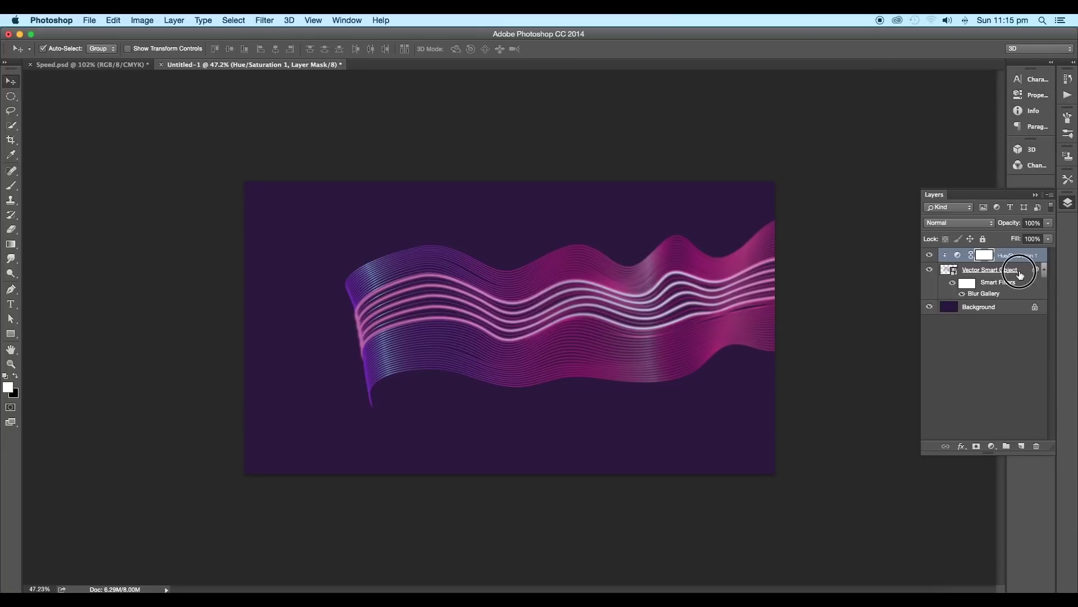
Step: Duplicate the wave smart object with the Hue/Saturation layer clipped to the copy, and set the original to Color Dodge blending
{"action": "left_click_drag", "start_coordinate": [1008, 279], "coordinate": [1023, 446]}
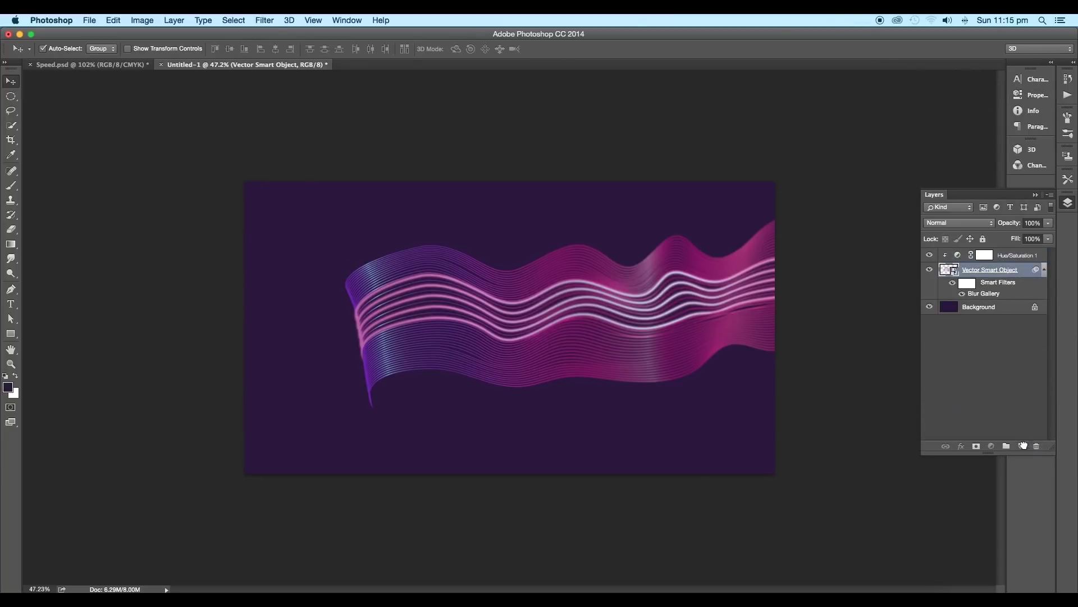
{"action": "left_click", "coordinate": [948, 259], "text": "alt"}
{"action": "left_click", "coordinate": [989, 308]}
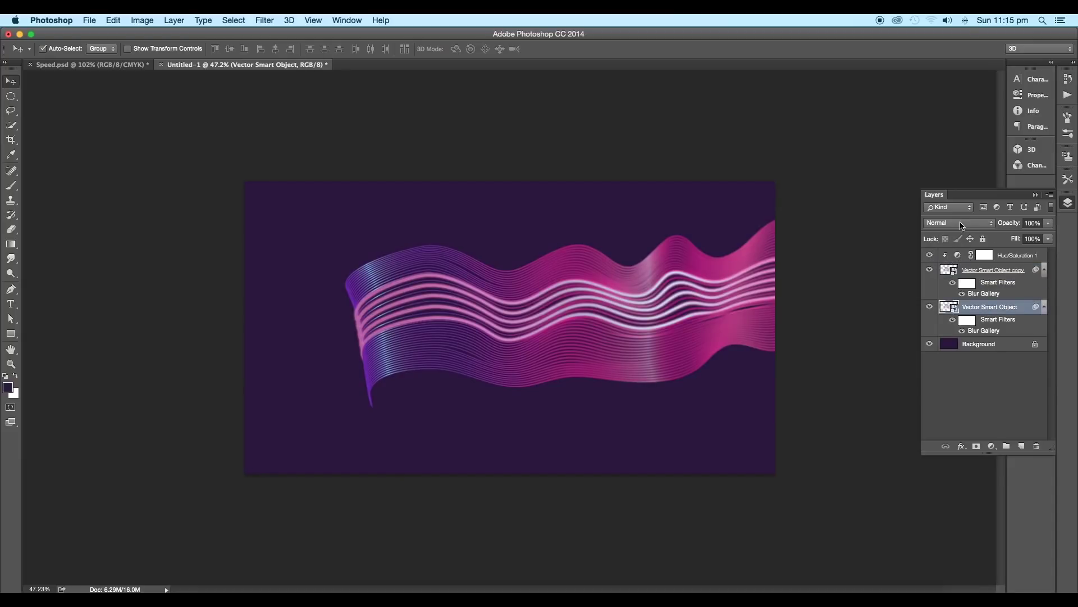
{"action": "left_click", "coordinate": [962, 223]}
{"action": "left_click", "coordinate": [957, 313]}
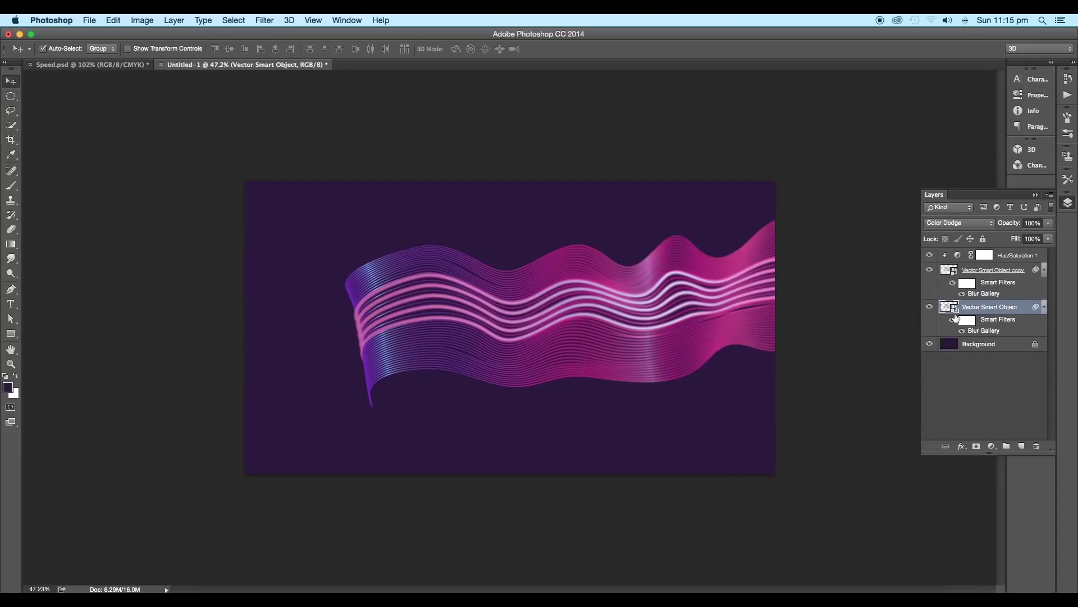
Step: Nudge the Color Dodge wave layer upward so it is offset slightly above the main wave
{"action": "key", "text": "shift+Up"}
{"action": "key", "text": "shift+Up"}
{"action": "key", "text": "shift+Up"}
{"action": "key", "text": "shift+Up"}
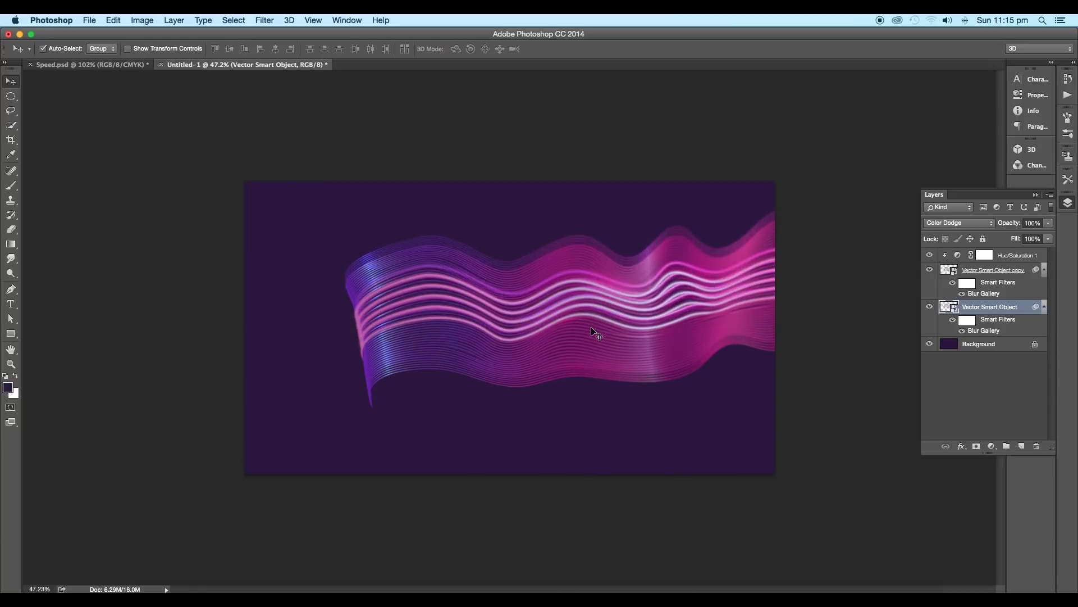
{"action": "key", "text": "Up"}
{"action": "key", "text": "Up"}
{"action": "key", "text": "Up"}
{"action": "key", "text": "Up"}
Step: Duplicate the Color Dodge wave layer and nudge the lower of the two down so it is offset below the main wave
{"action": "left_click_drag", "start_coordinate": [994, 316], "coordinate": [1022, 446]}
{"action": "left_click", "coordinate": [990, 347]}
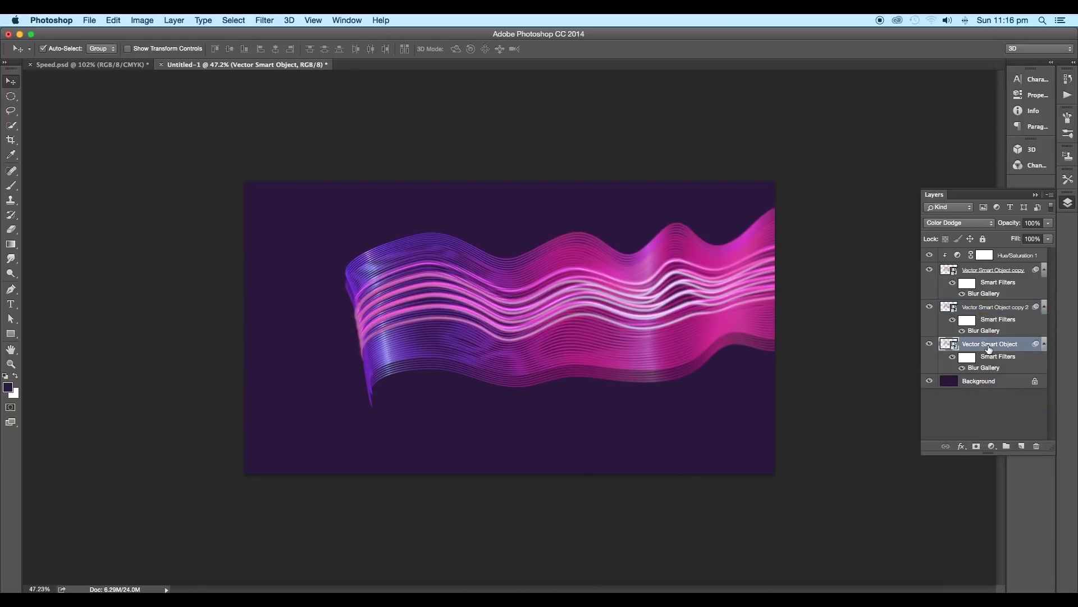
{"action": "key", "text": "Down"}
{"action": "key", "text": "Down"}
{"action": "key", "text": "Down"}
{"action": "key", "text": "Down"}
{"action": "key", "text": "Down"}
{"action": "key", "text": "Down"}
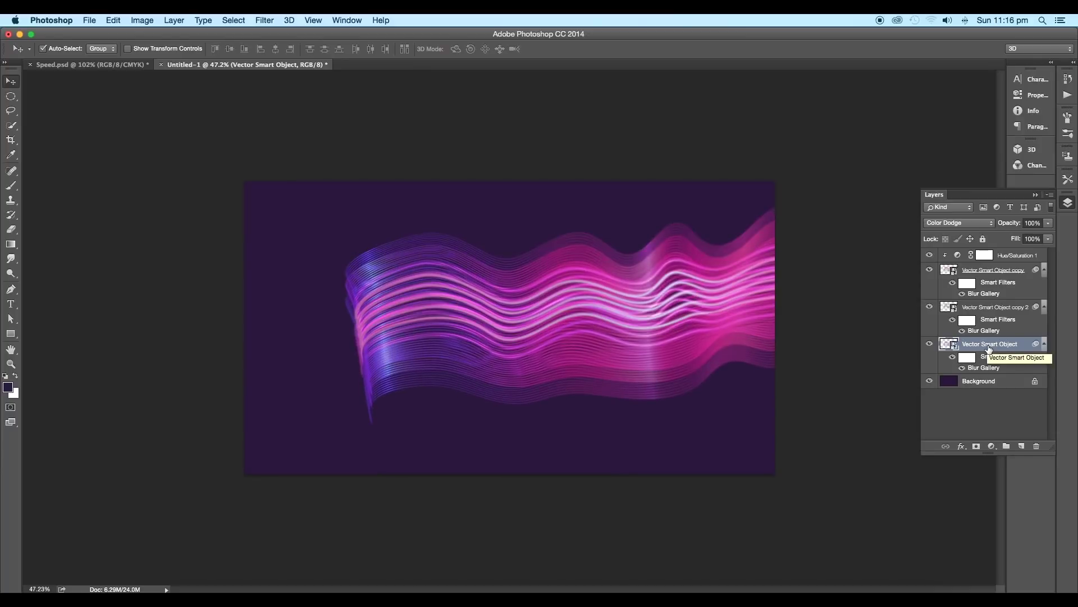
{"action": "key", "text": "shift+Up"}
Step: Set the lowest wave layer to Screen blending with a reduced fill, and lower the middle wave copy's fill to 52%
{"action": "left_click", "coordinate": [980, 228]}
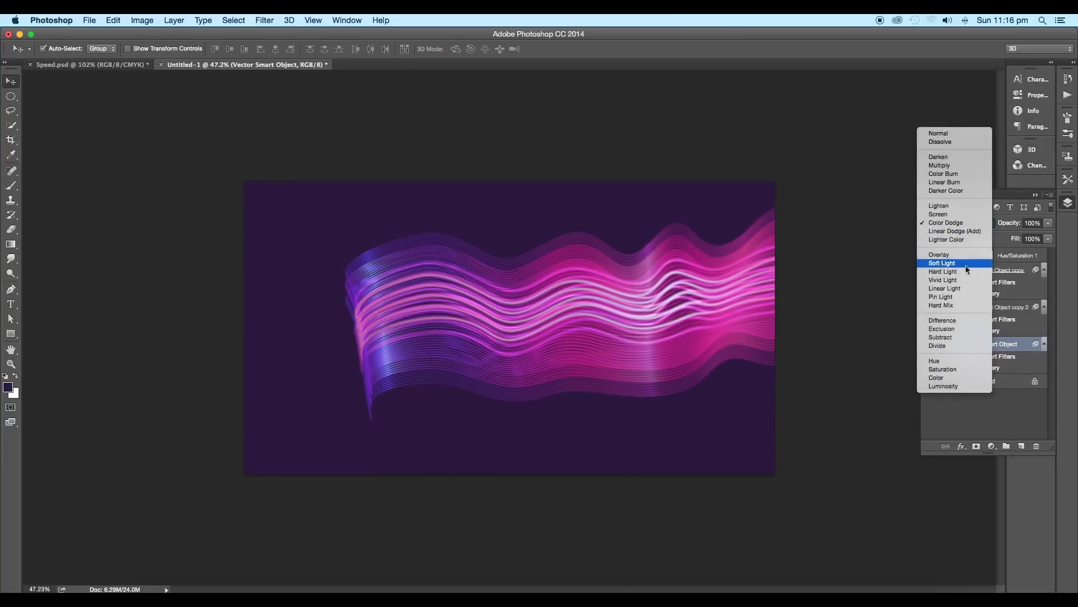
{"action": "left_click", "coordinate": [953, 214]}
{"action": "left_click", "coordinate": [1047, 238]}
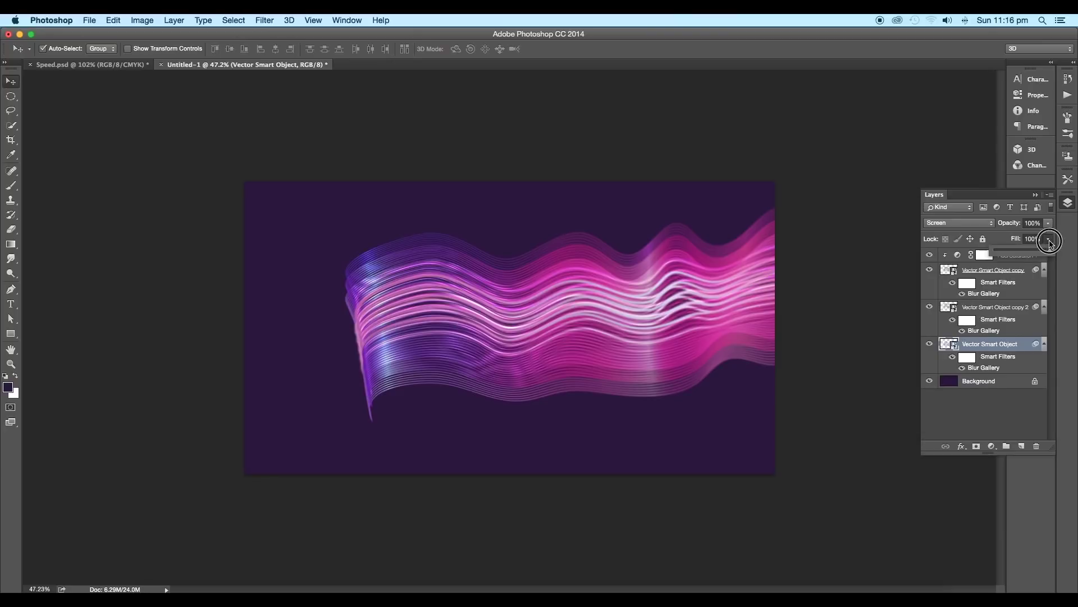
{"action": "left_click_drag", "start_coordinate": [1049, 249], "coordinate": [1022, 252]}
{"action": "left_click", "coordinate": [1002, 308]}
{"action": "left_click", "coordinate": [1047, 239]}
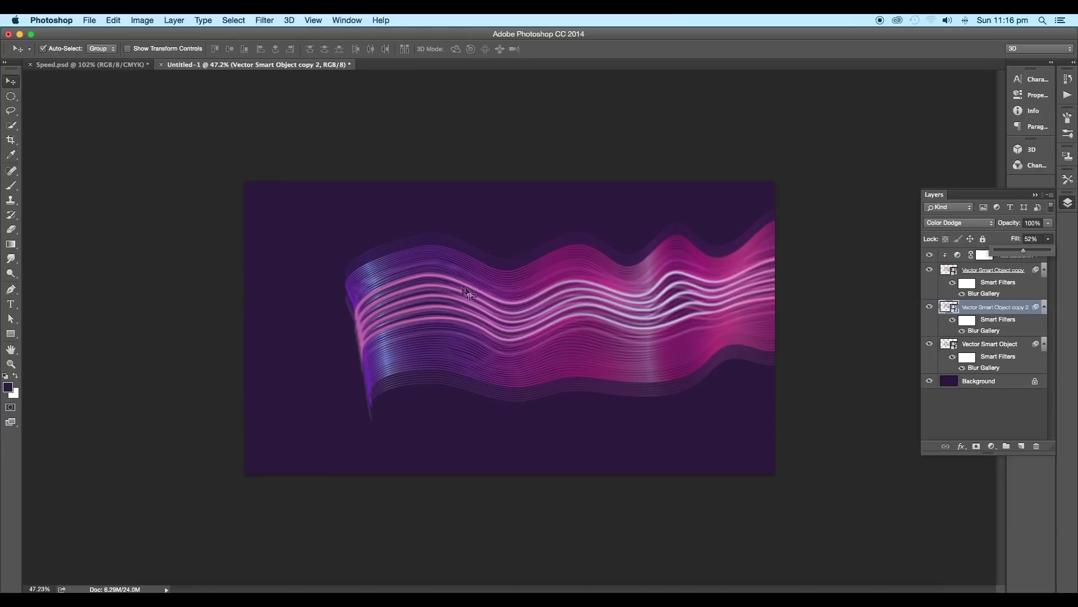
{"action": "key", "text": "ctrl+t"}
{"action": "left_click", "coordinate": [623, 243]}
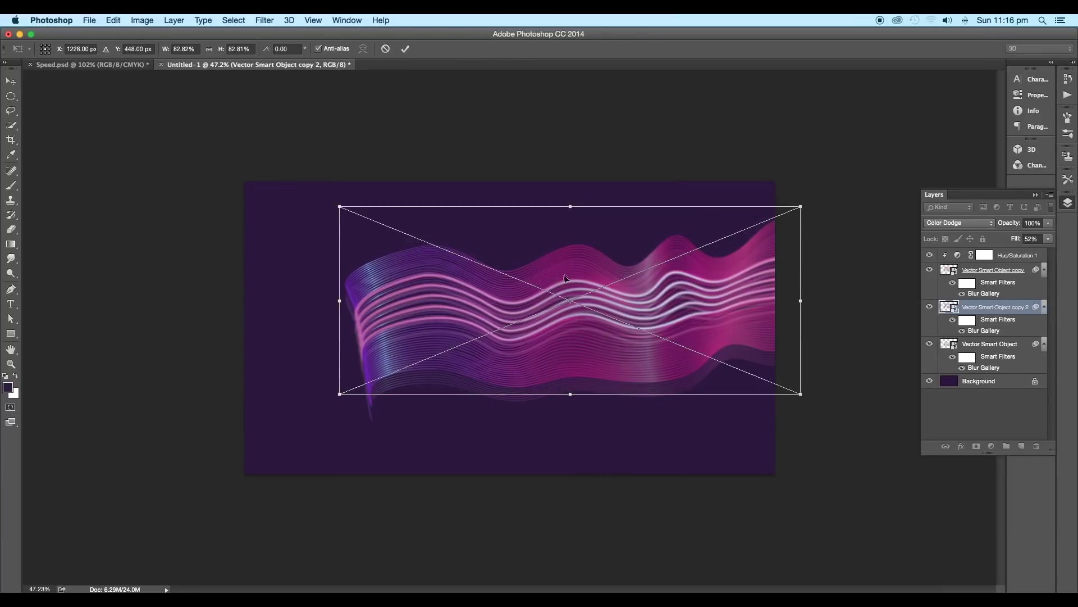
{"action": "right_click", "coordinate": [418, 279]}
{"action": "left_click", "coordinate": [608, 264]}
{"action": "key", "text": "Return"}
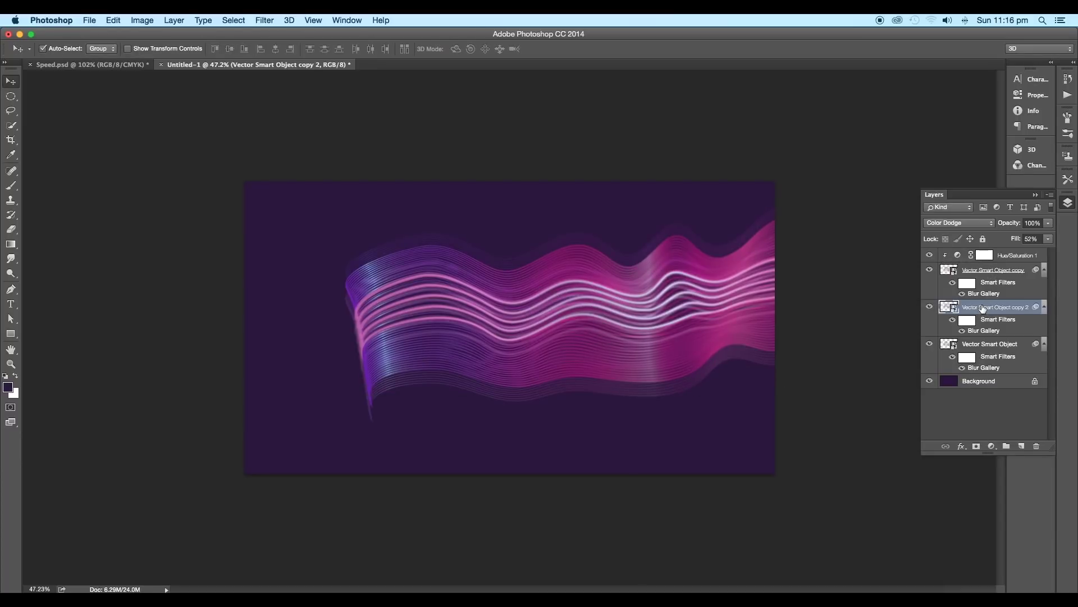
Step: Convert the middle wave copy with its blur filter into a new smart object
{"action": "right_click", "coordinate": [983, 309]}
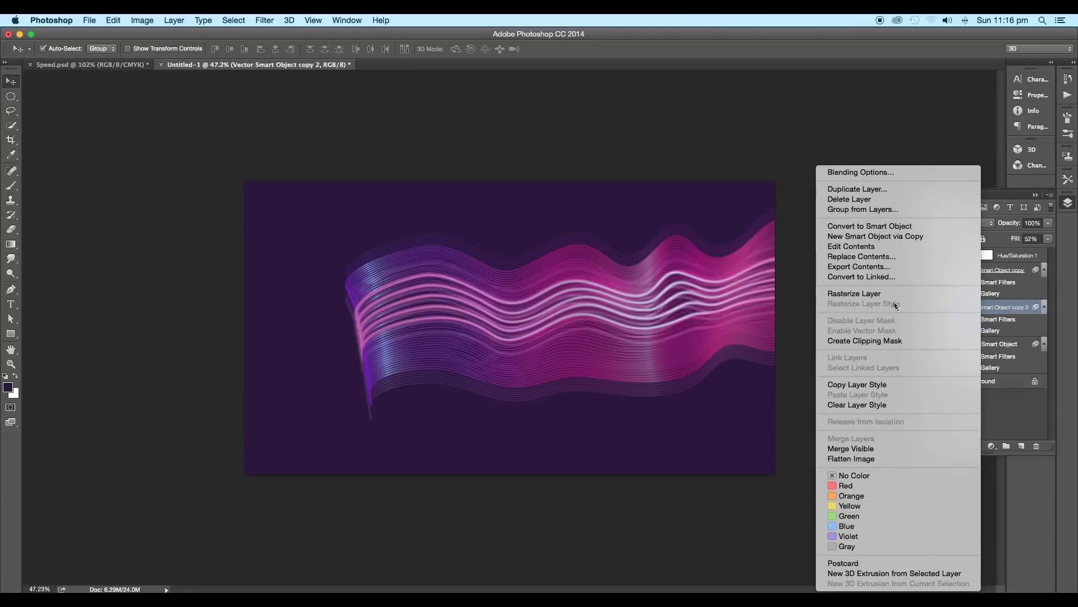
{"action": "left_click", "coordinate": [876, 226]}
{"action": "right_click", "coordinate": [1013, 308]}
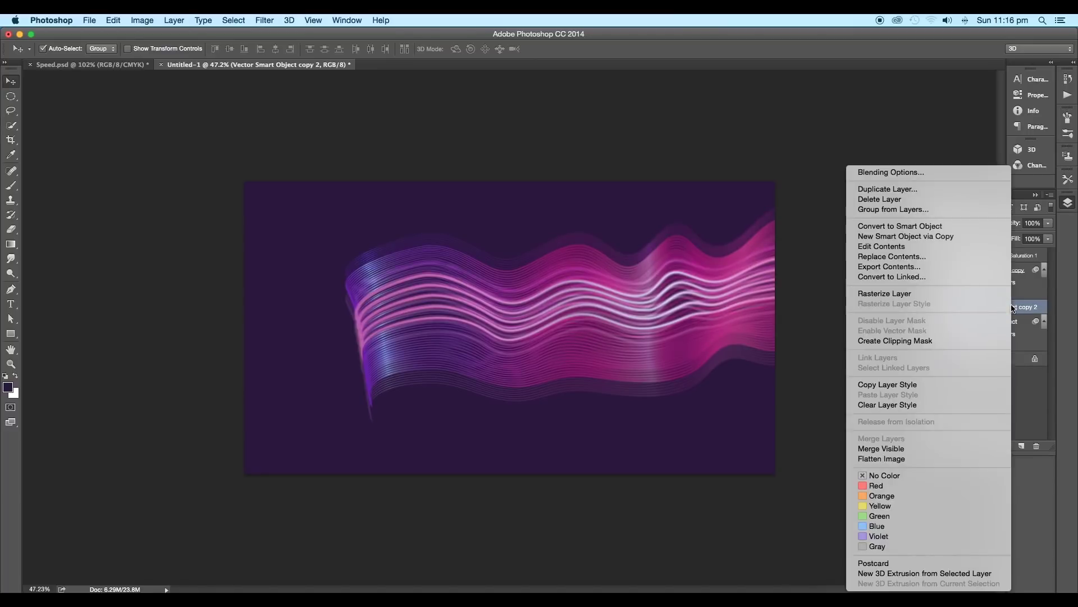
{"action": "left_click", "coordinate": [892, 226]}
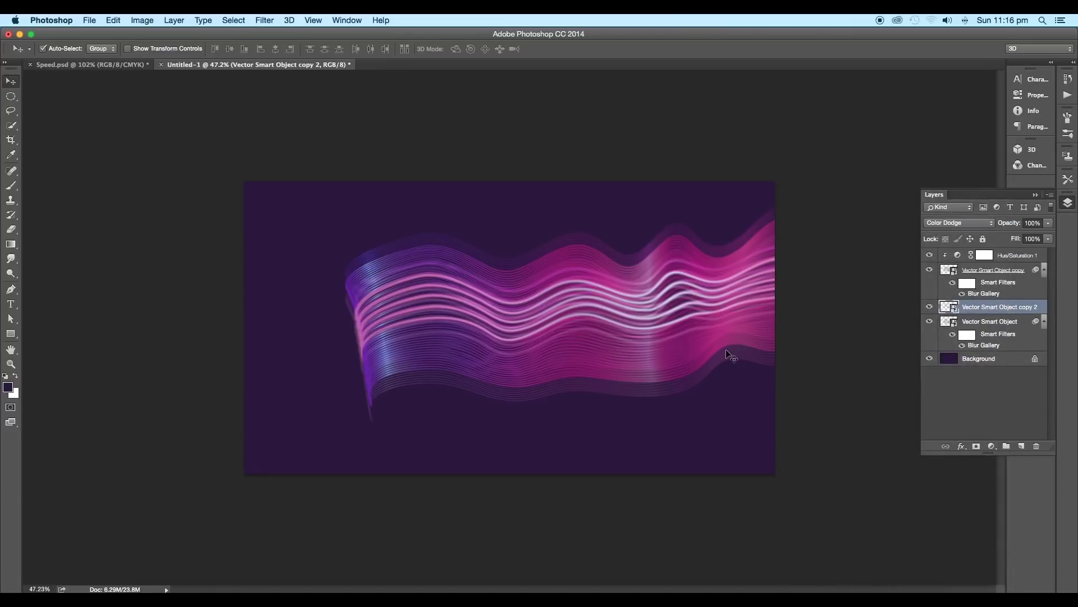
Step: Warp the middle wave copy so its starting end lines up with the main wave's tip
{"action": "left_click_drag", "start_coordinate": [729, 354], "coordinate": [728, 356]}
{"action": "key", "text": "super+t"}
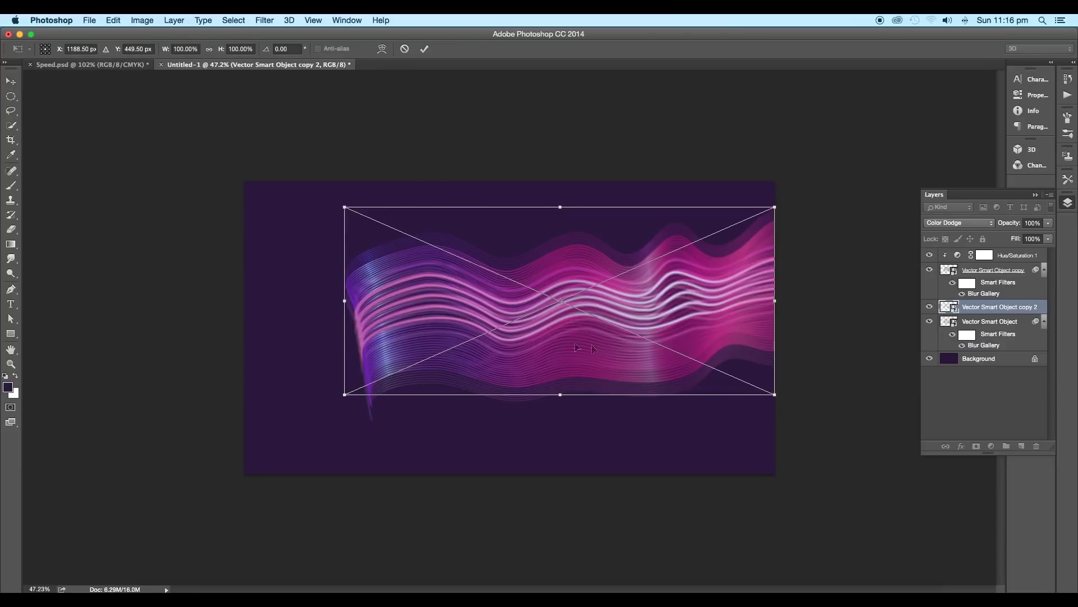
{"action": "right_click", "coordinate": [518, 338]}
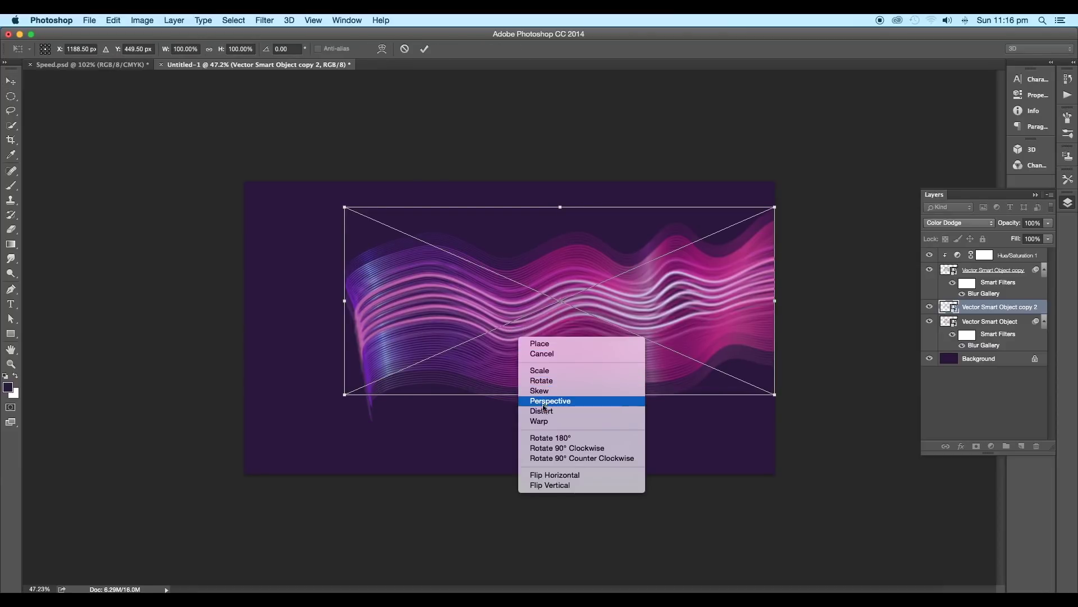
{"action": "left_click", "coordinate": [540, 421]}
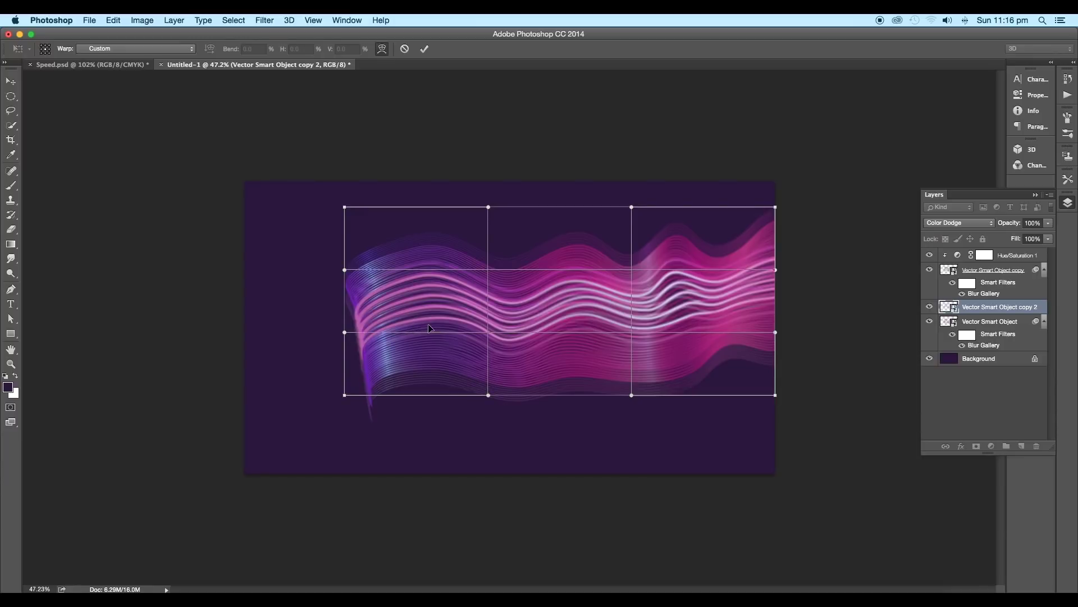
{"action": "left_click_drag", "start_coordinate": [344, 281], "coordinate": [346, 292]}
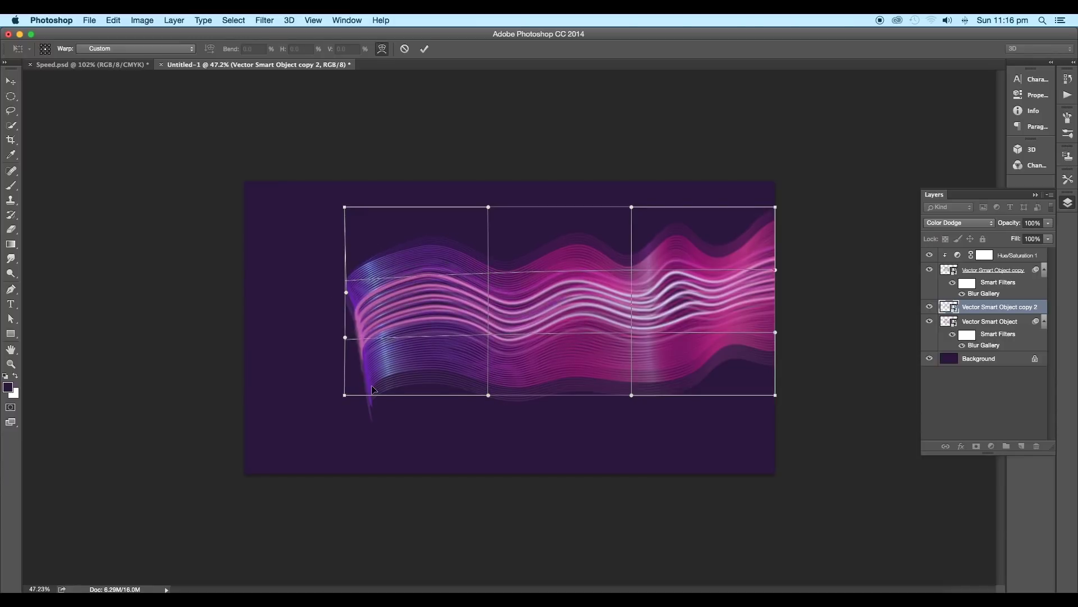
{"action": "left_click_drag", "start_coordinate": [382, 349], "coordinate": [355, 310]}
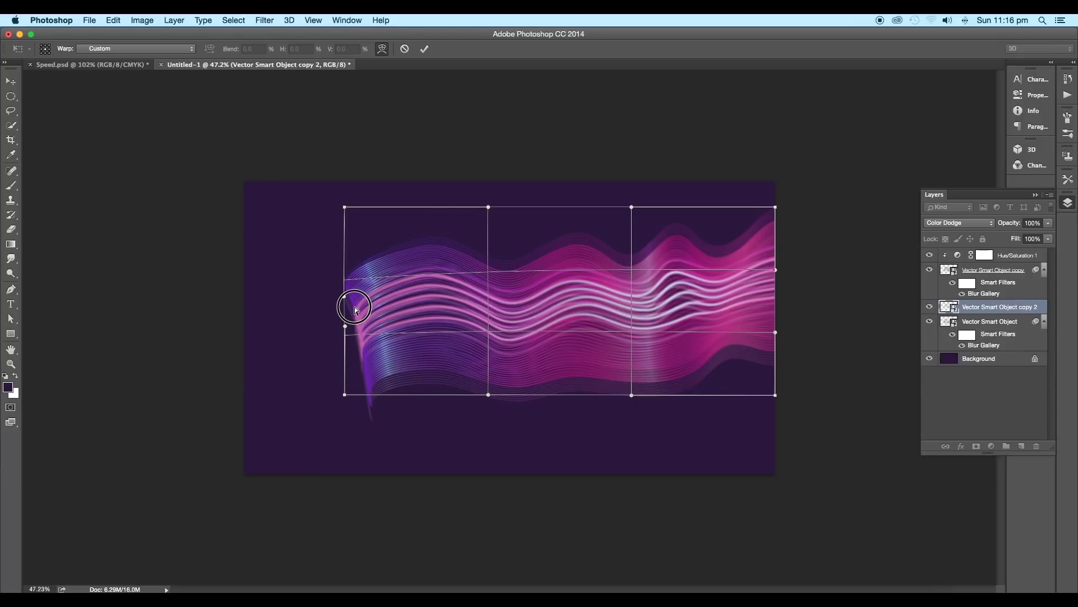
{"action": "key", "text": "Return"}
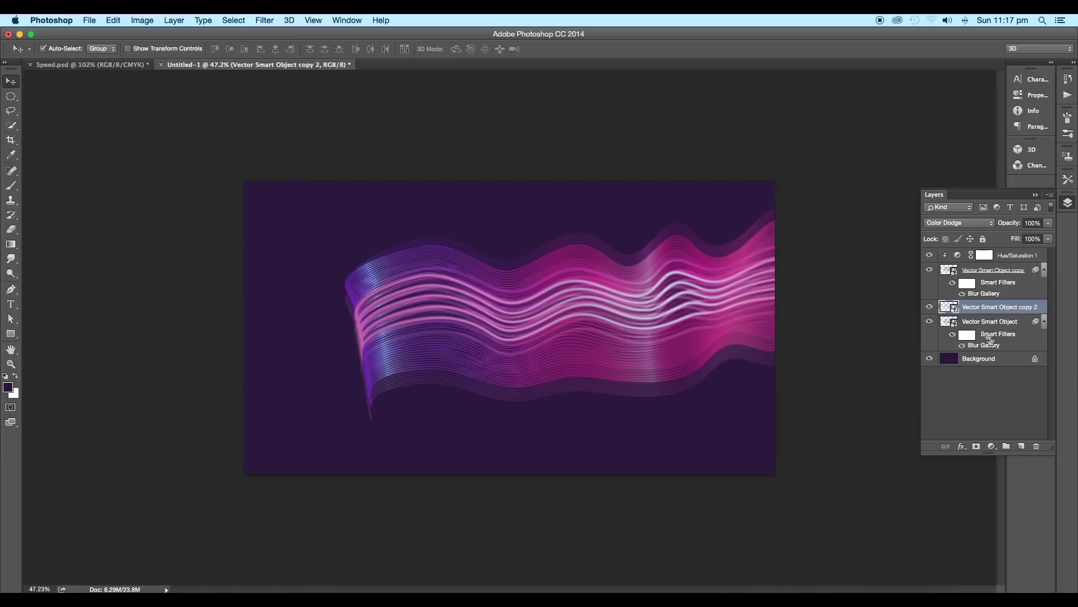
Step: Convert the lowest wave layer with its blur filter into a new smart object
{"action": "left_click", "coordinate": [989, 322]}
{"action": "right_click", "coordinate": [990, 324]}
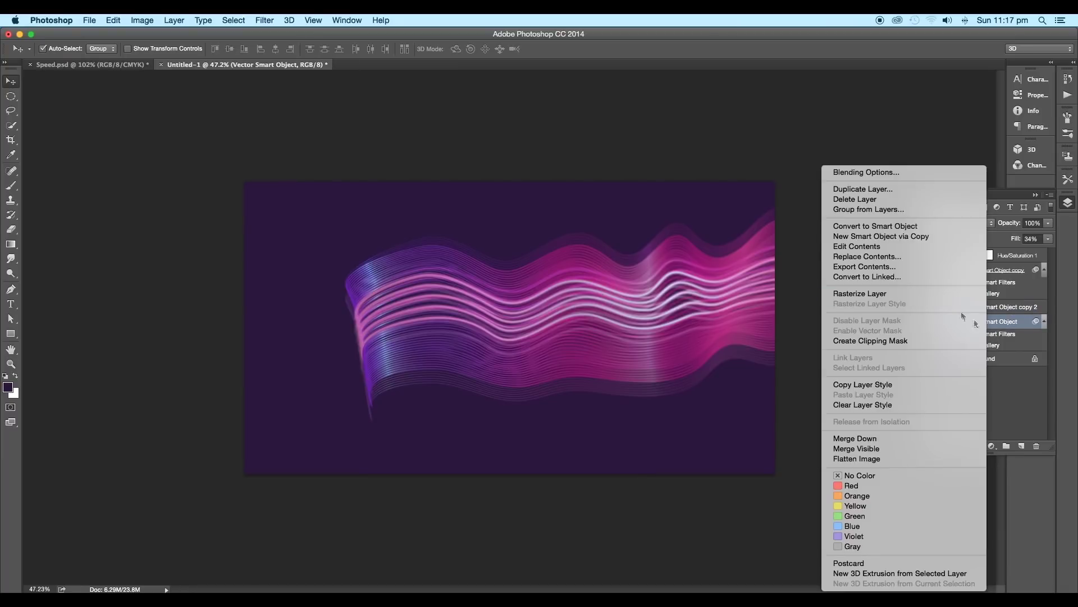
{"action": "left_click", "coordinate": [893, 227]}
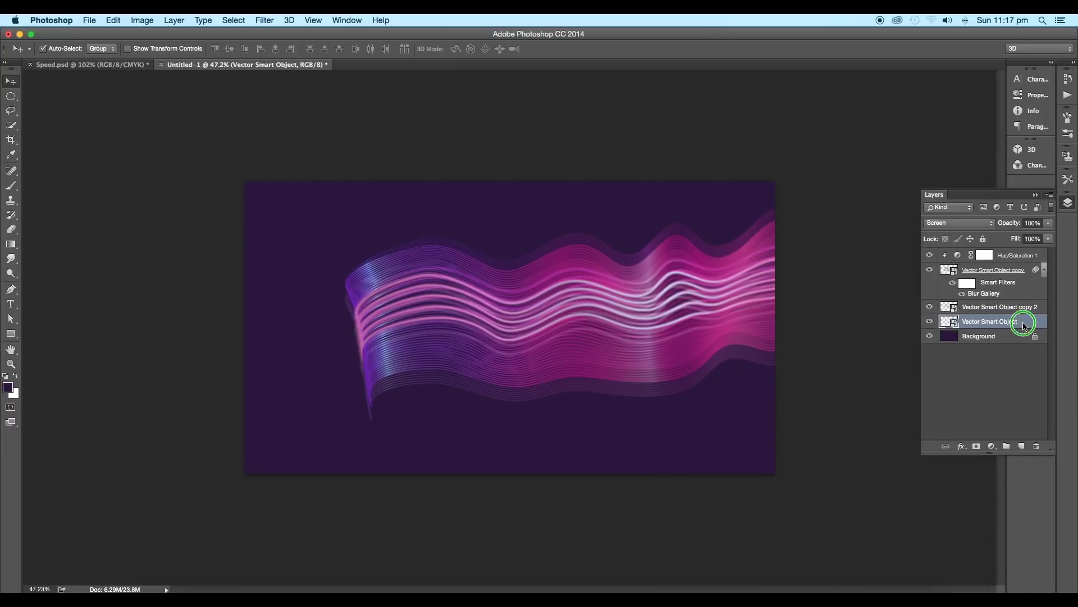
{"action": "right_click", "coordinate": [1023, 325]}
{"action": "left_click", "coordinate": [927, 225]}
Step: Warp the lowest wave layer, pulling its starting end up and its middle slightly down
{"action": "key", "text": "ctrl+t"}
{"action": "right_click", "coordinate": [470, 325]}
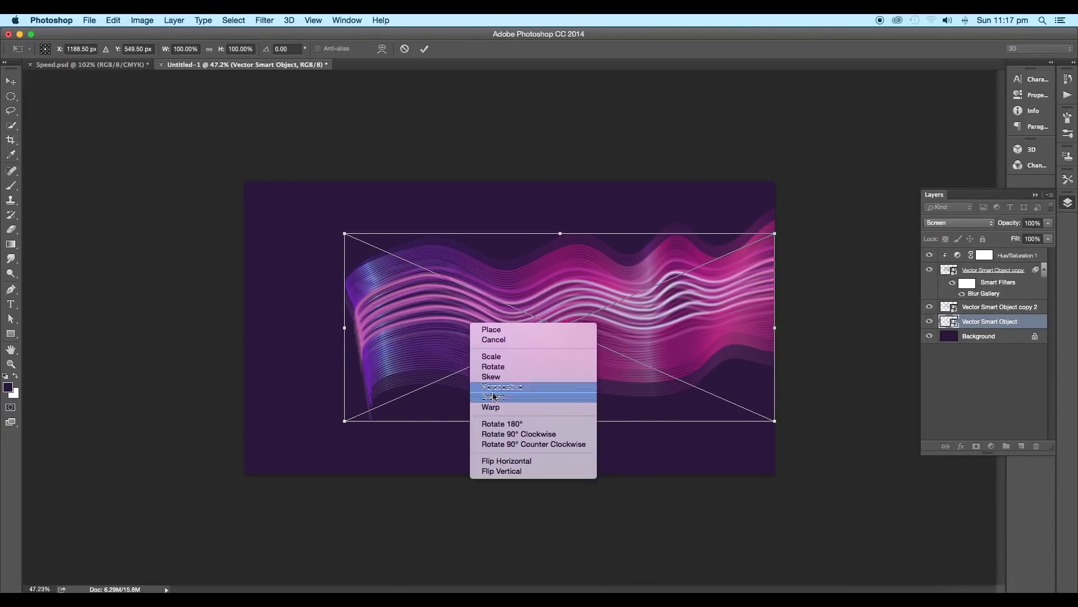
{"action": "left_click", "coordinate": [492, 407]}
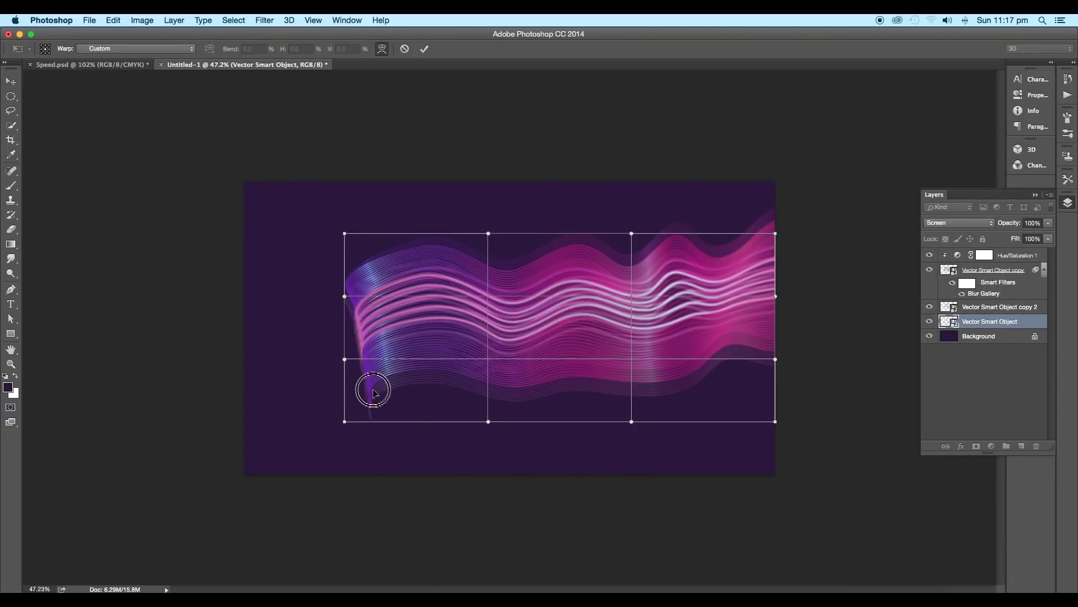
{"action": "left_click_drag", "start_coordinate": [373, 386], "coordinate": [374, 374]}
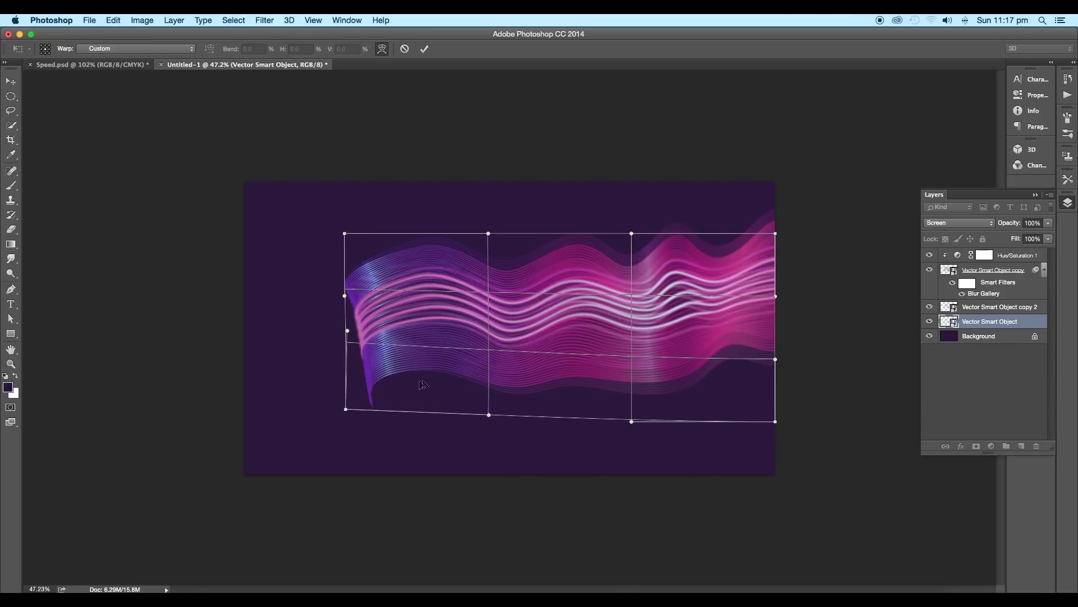
{"action": "left_click_drag", "start_coordinate": [523, 382], "coordinate": [522, 387]}
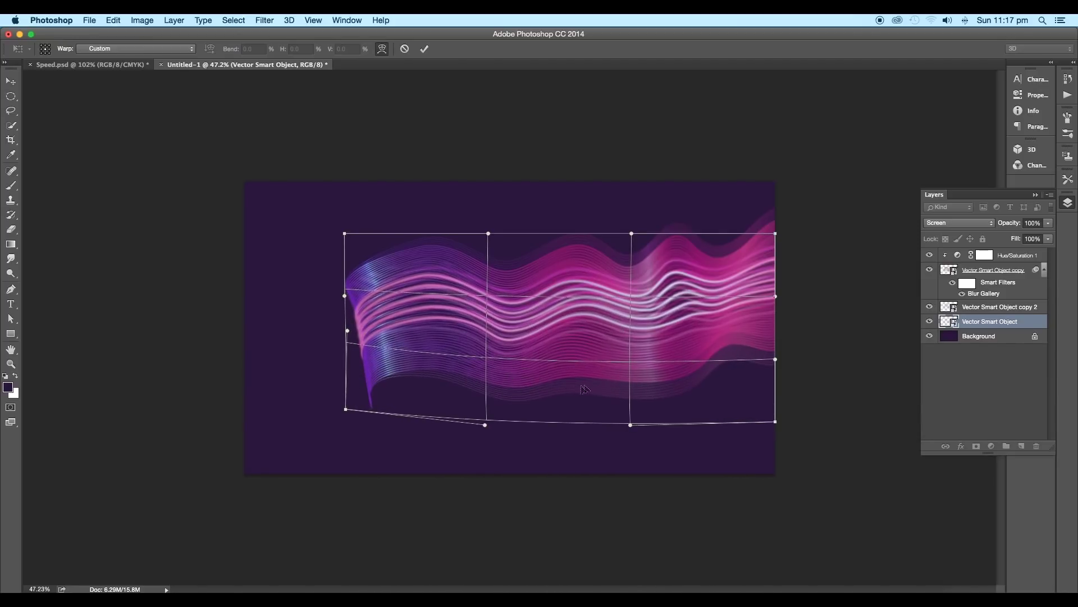
{"action": "key", "text": "Return"}
Step: Warp the middle wave copy again, raising its upper edge slightly near the first crest
{"action": "left_click", "coordinate": [965, 306]}
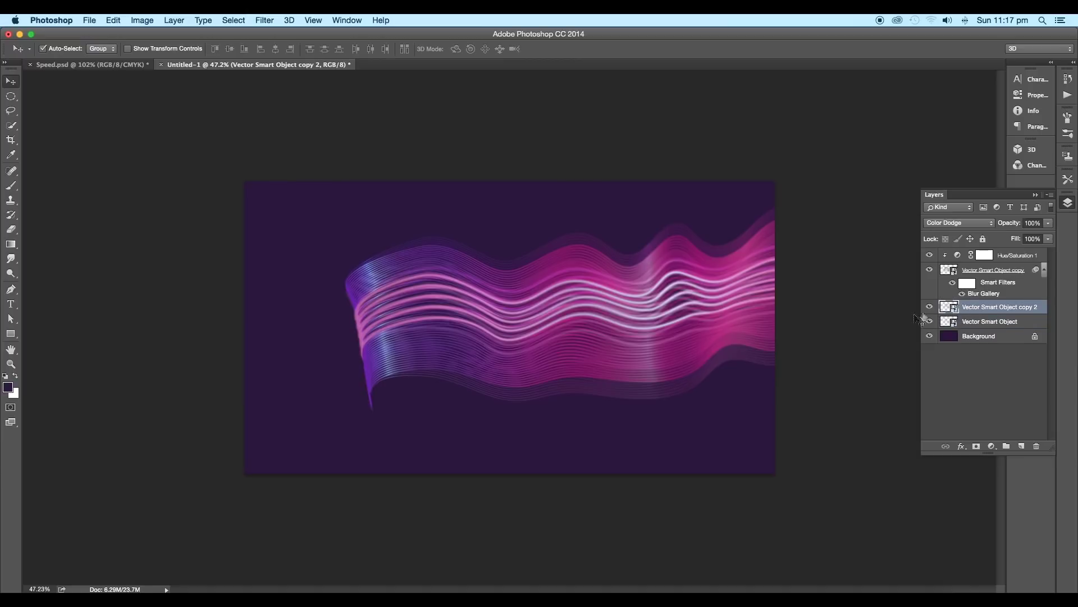
{"action": "key", "text": "super+t"}
{"action": "right_click", "coordinate": [523, 298]}
{"action": "left_click", "coordinate": [536, 382]}
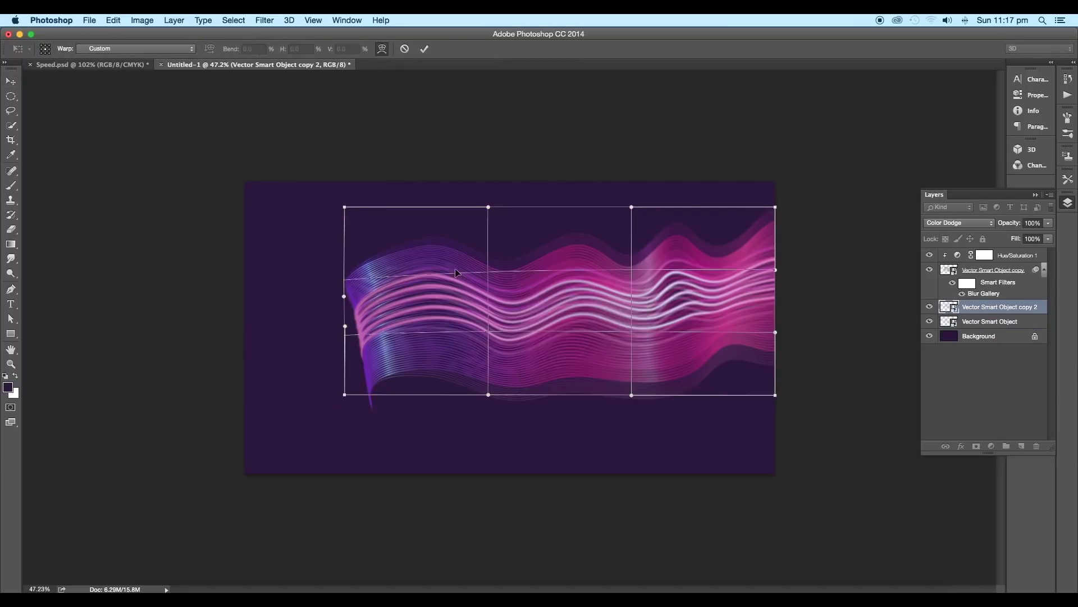
{"action": "left_click_drag", "start_coordinate": [435, 251], "coordinate": [440, 248]}
{"action": "key", "text": "Return"}
Step: Duplicate the main blurred wave layer and put one copy above the Hue/Saturation adjustment
{"action": "scroll", "coordinate": [660, 306], "scroll_direction": "up", "scroll_amount": 3}
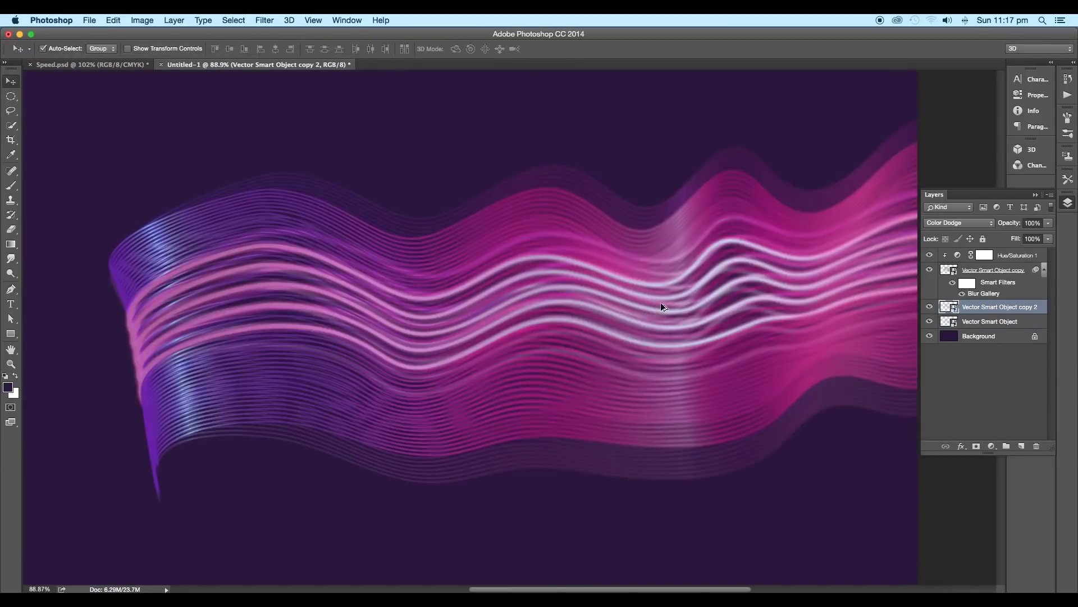
{"action": "left_click", "coordinate": [1022, 276]}
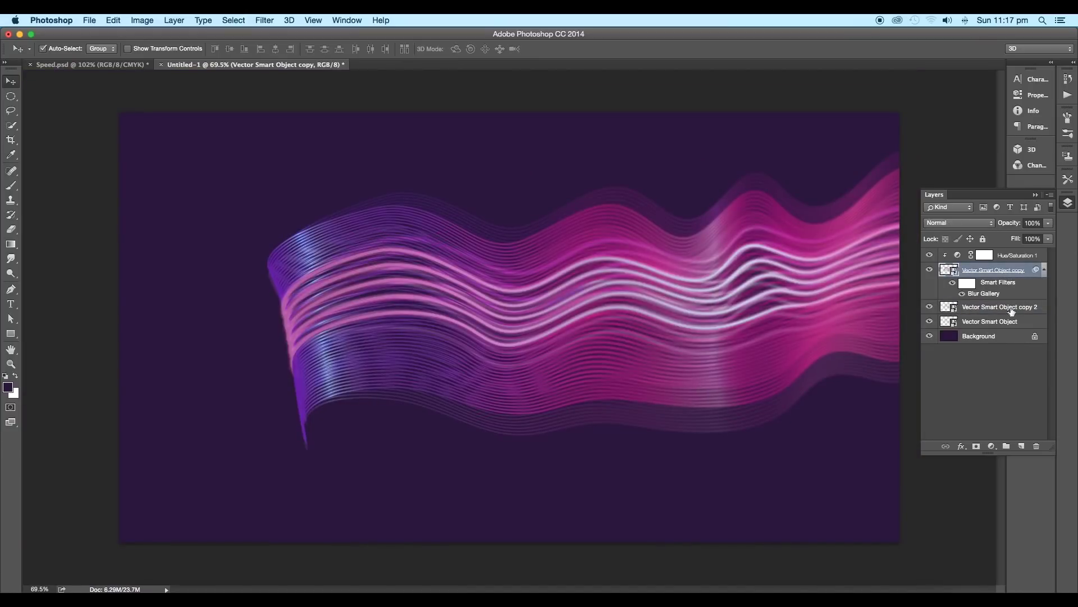
{"action": "left_click", "coordinate": [1014, 310]}
{"action": "left_click", "coordinate": [1012, 276]}
{"action": "left_click_drag", "start_coordinate": [1017, 276], "coordinate": [1021, 445]}
{"action": "left_click_drag", "start_coordinate": [989, 310], "coordinate": [983, 250]}
Step: Set the topmost wave copy to Color Dodge blending and lower its fill to 68%
{"action": "left_click", "coordinate": [974, 223]}
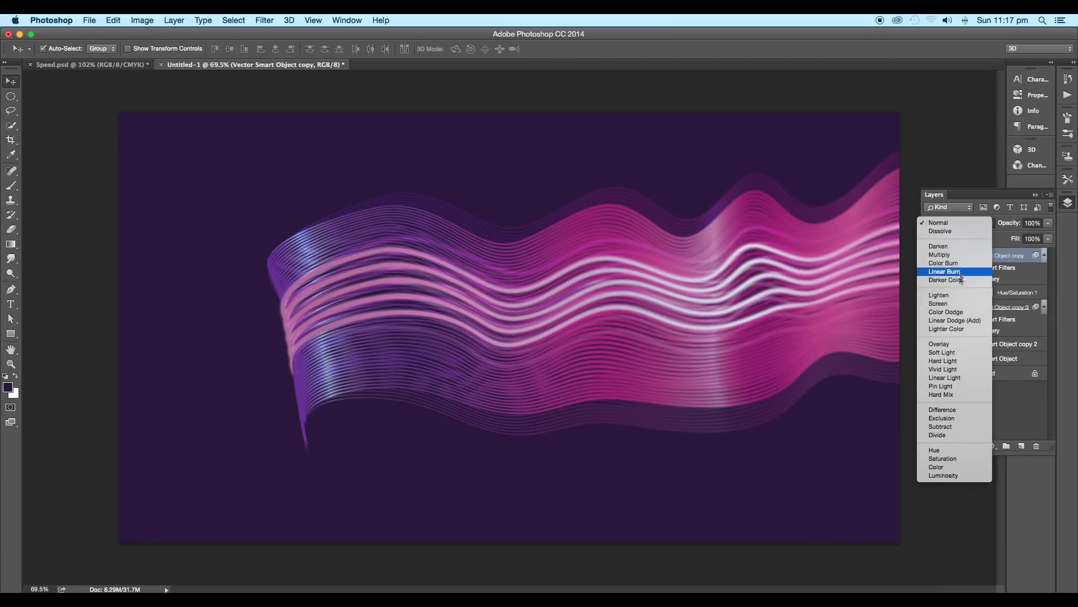
{"action": "left_click", "coordinate": [954, 307]}
{"action": "scroll", "coordinate": [661, 313], "scroll_direction": "down", "scroll_amount": 3}
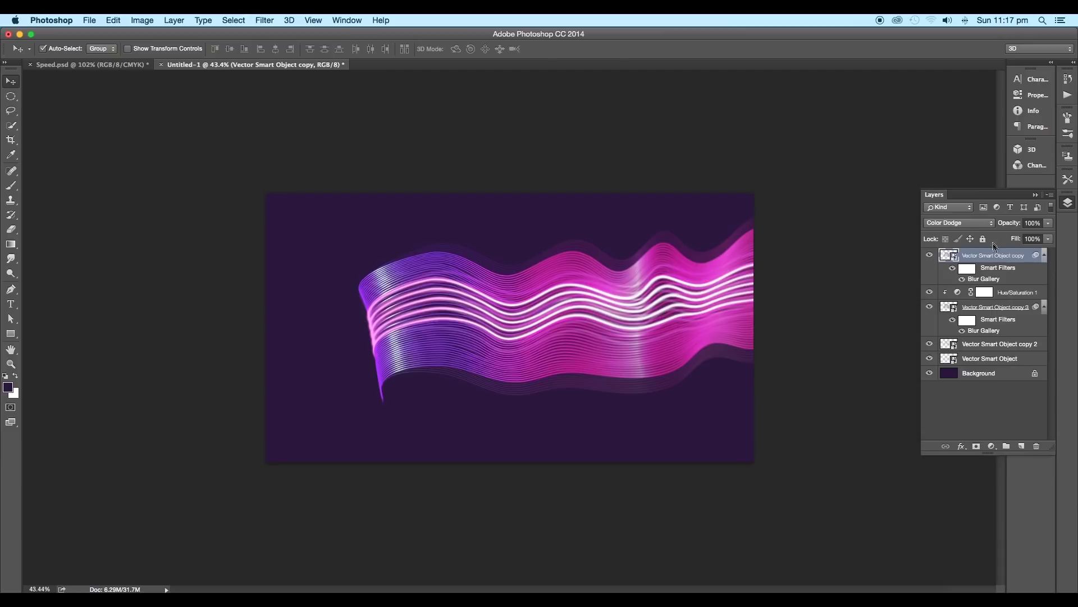
{"action": "mouse_move", "coordinate": [1052, 242]}
{"action": "left_mouse_down"}
{"action": "mouse_move", "coordinate": [1016, 254]}
{"action": "mouse_move", "coordinate": [1034, 253]}
{"action": "left_mouse_up"}
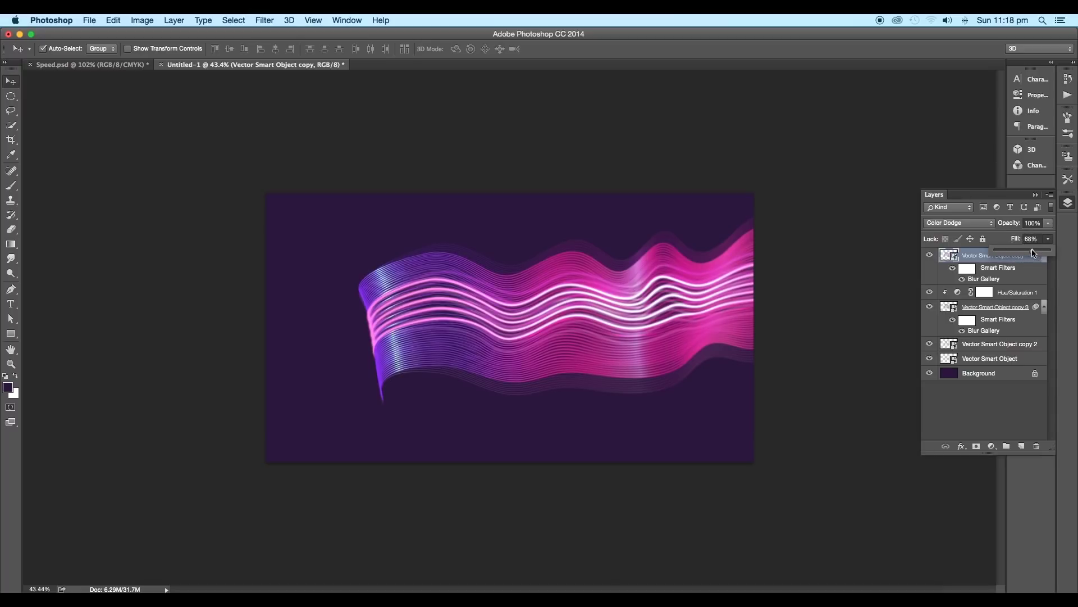
{"action": "scroll", "coordinate": [556, 317], "scroll_direction": "down", "scroll_amount": 5}
{"action": "scroll", "coordinate": [560, 322], "scroll_direction": "up", "scroll_amount": 8}
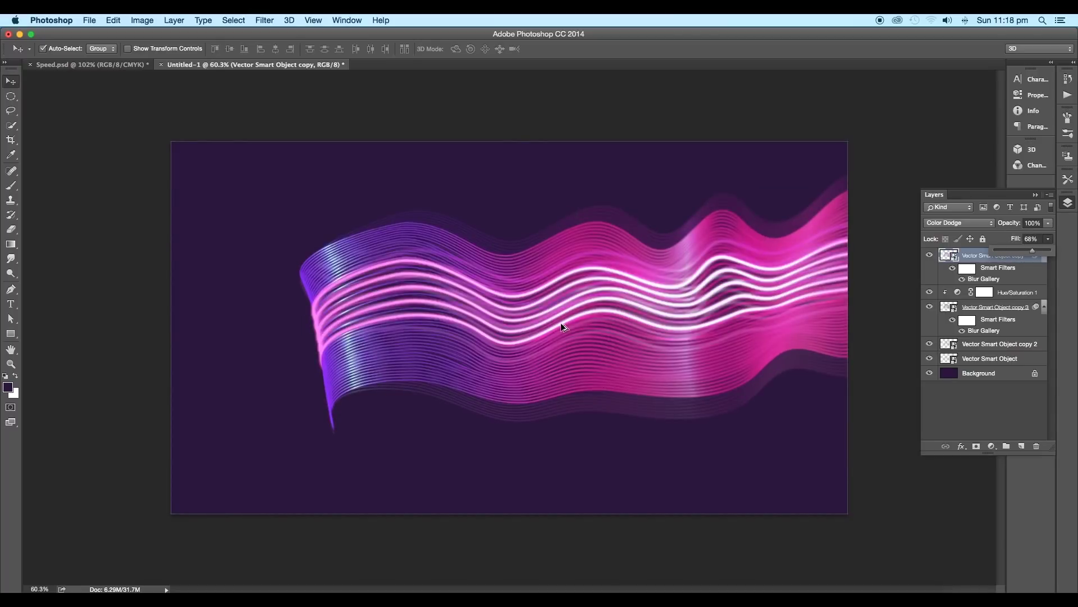
Step: Reopen the Blur Gallery filter of the topmost wave copy, increase its tilt-shift blur slightly and apply it
{"action": "double_click", "coordinate": [978, 279]}
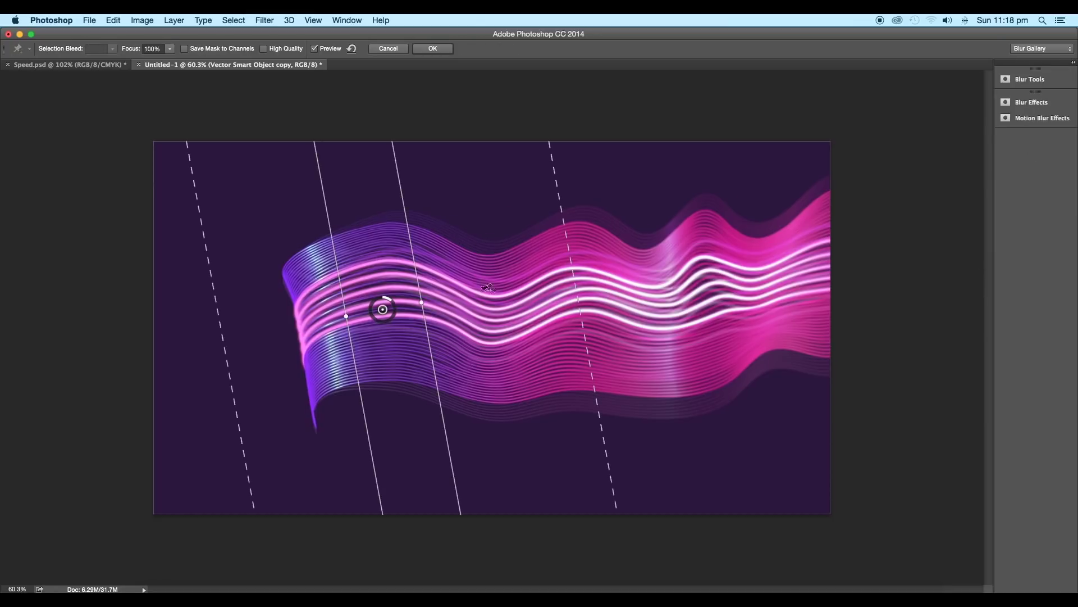
{"action": "left_click_drag", "start_coordinate": [396, 307], "coordinate": [395, 312]}
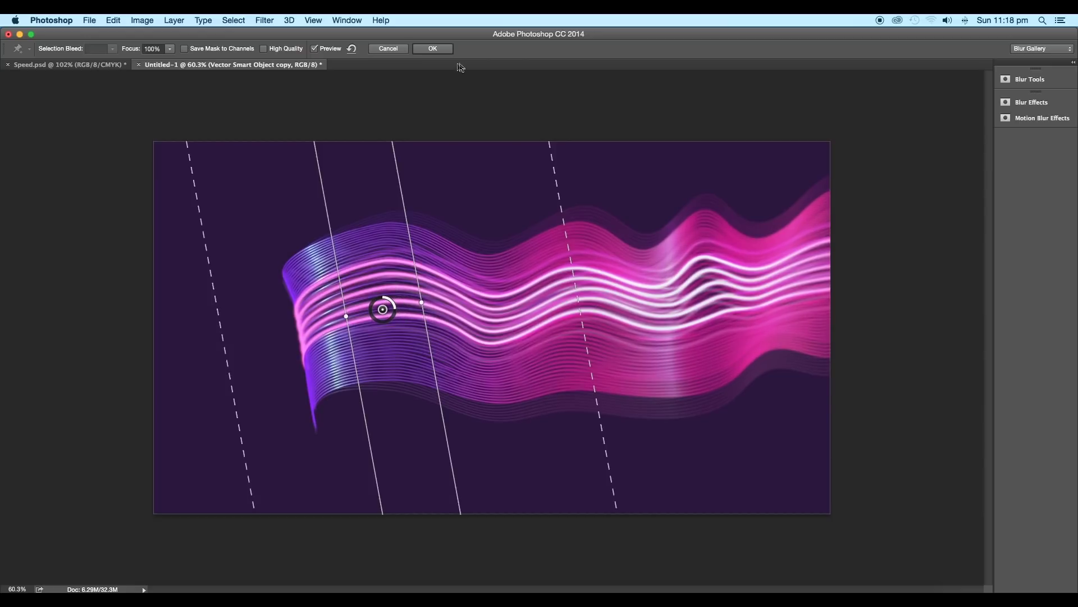
{"action": "left_click", "coordinate": [440, 53]}
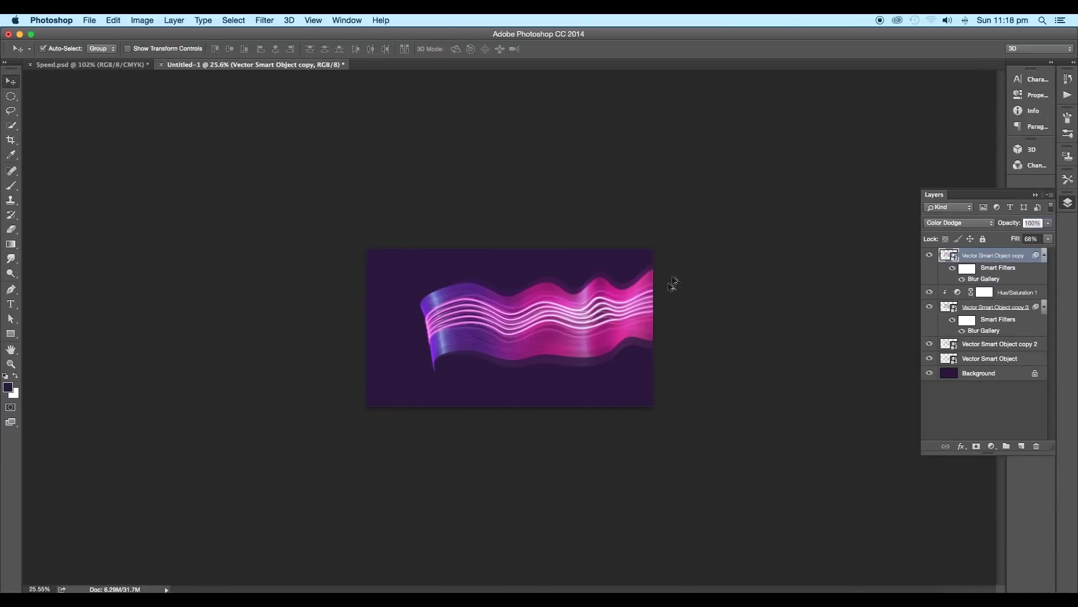
{"action": "scroll", "coordinate": [593, 326], "scroll_direction": "up", "scroll_amount": 3}
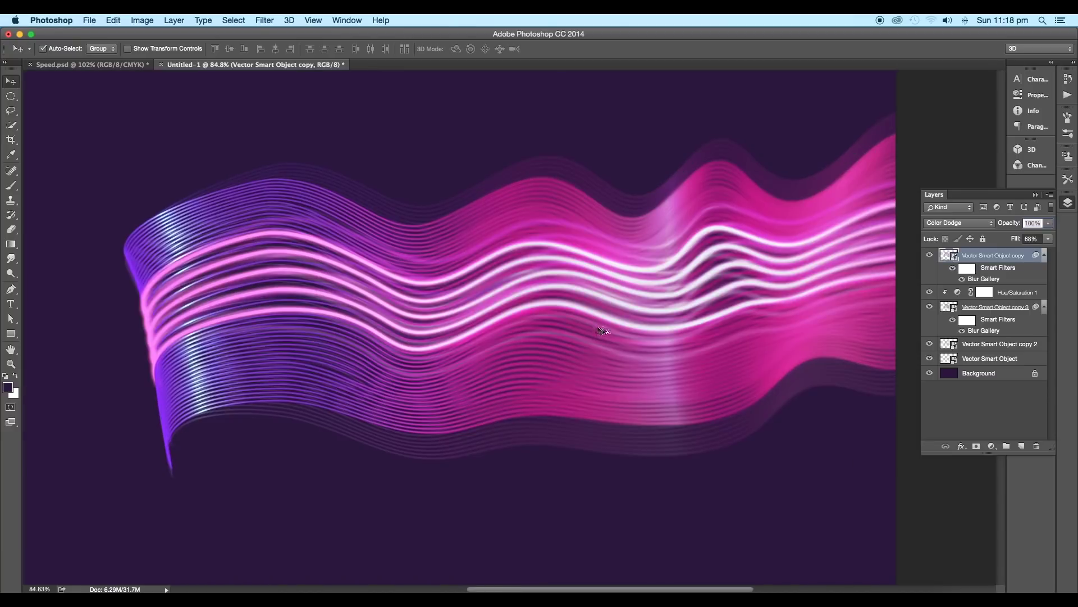
{"action": "scroll", "coordinate": [623, 322], "scroll_direction": "down", "scroll_amount": 3}
{"action": "scroll", "coordinate": [624, 323], "scroll_direction": "up", "scroll_amount": 2}
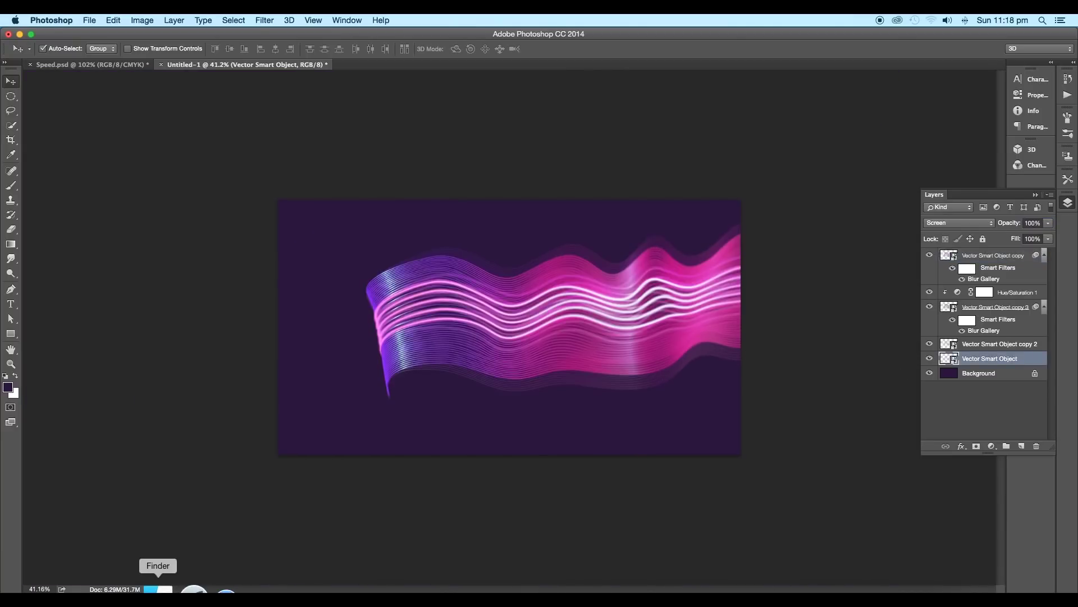
Step: Place the runner image 24858-1.png from Downloads into the document and move its layer above all the others
{"action": "left_click", "coordinate": [157, 588]}
{"action": "left_click", "coordinate": [680, 146]}
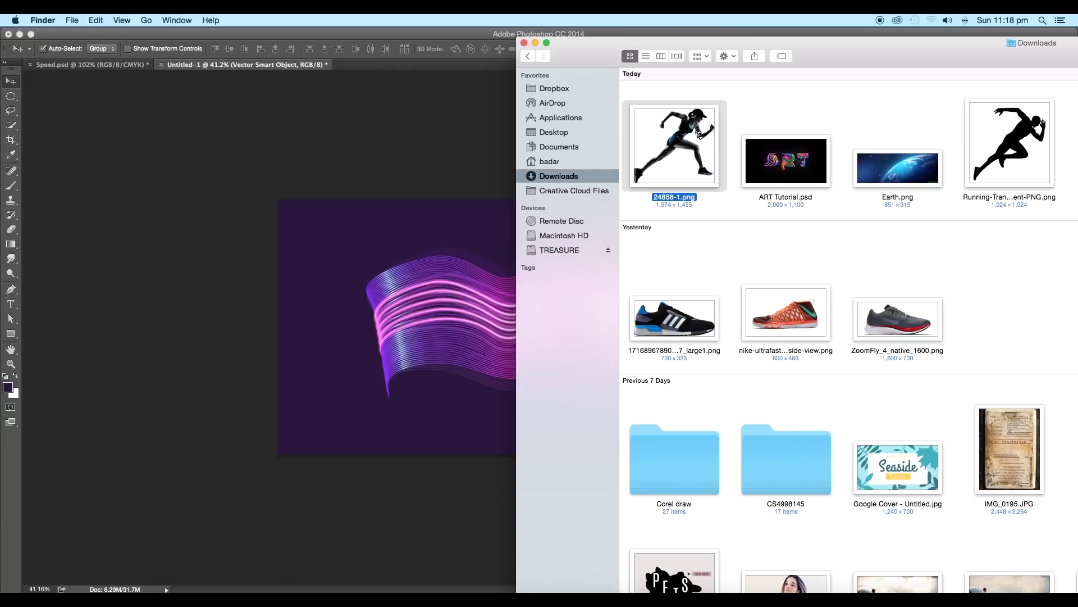
{"action": "left_click_drag", "start_coordinate": [367, 315], "coordinate": [363, 308]}
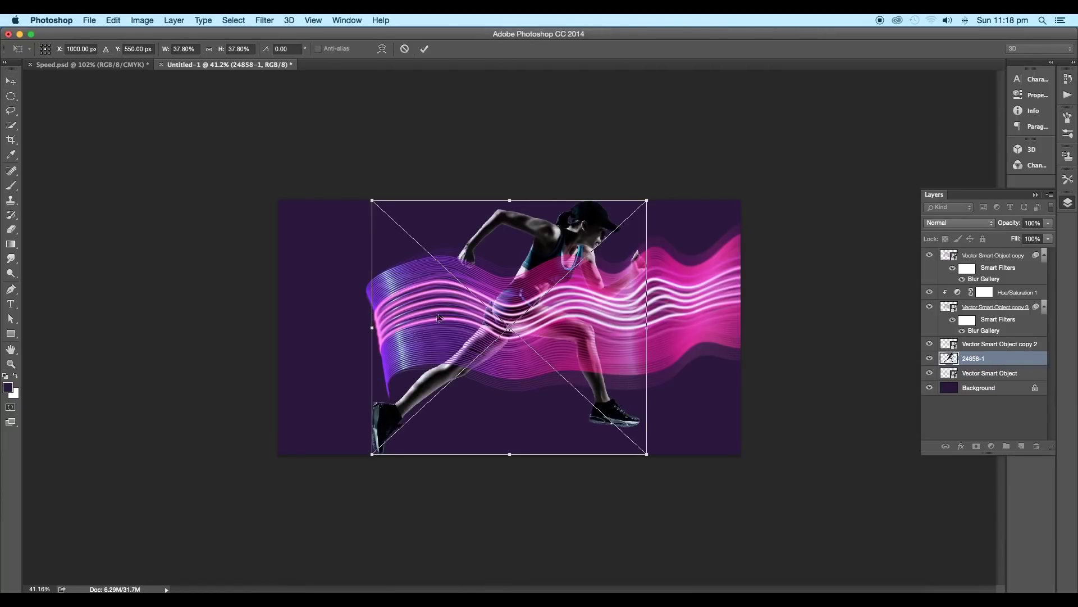
{"action": "key", "text": "Return"}
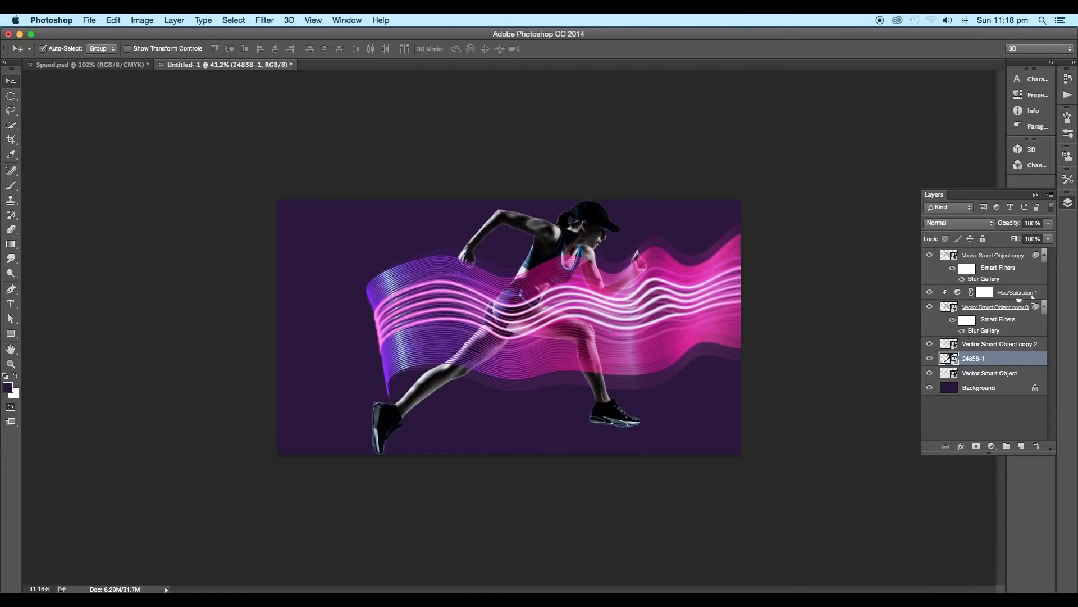
{"action": "left_click_drag", "start_coordinate": [998, 364], "coordinate": [978, 256]}
Step: Mirror the runner horizontally and move her over the starting end of the wave, lower on the canvas
{"action": "key", "text": "ctrl+t"}
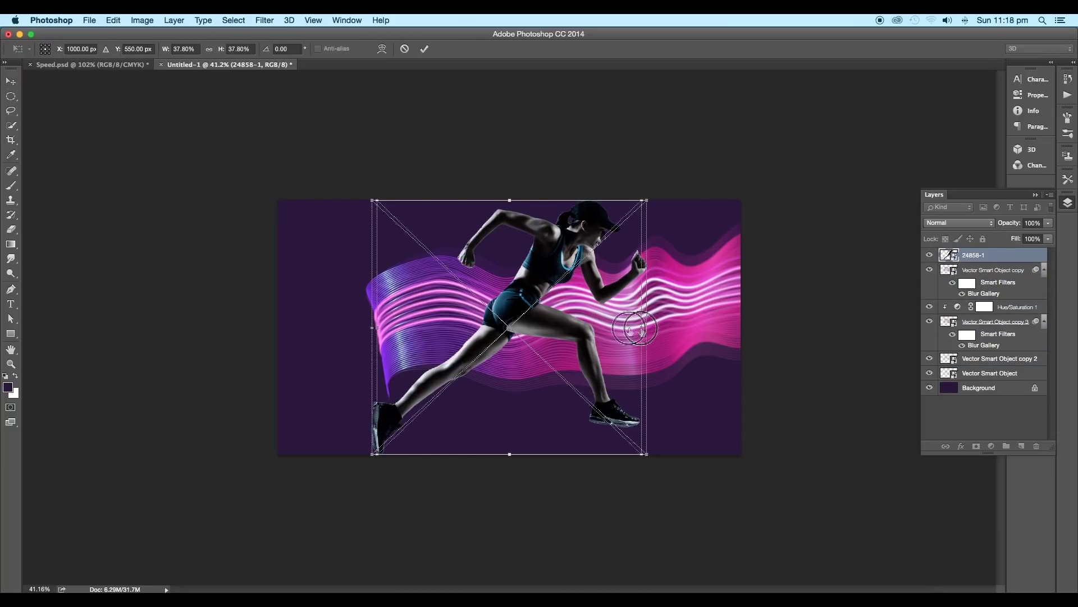
{"action": "left_click_drag", "start_coordinate": [652, 328], "coordinate": [367, 331]}
{"action": "key", "text": "Return"}
{"action": "left_click_drag", "start_coordinate": [501, 305], "coordinate": [385, 346]}
Step: Enlarge the runner slightly and reposition her so the wave streams from behind her torso
{"action": "key", "text": "ctrl+t"}
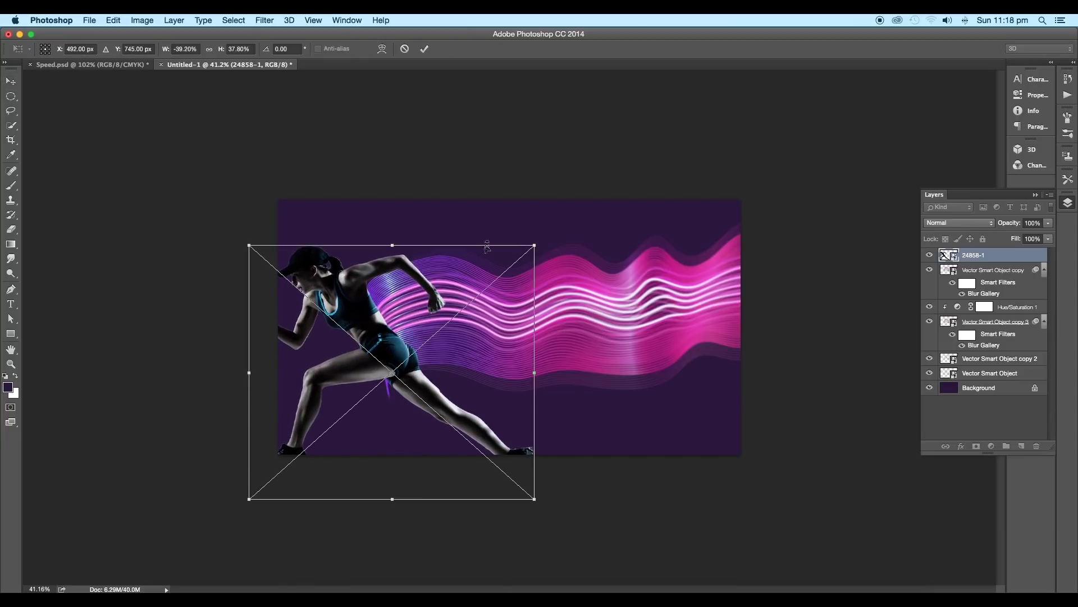
{"action": "left_click_drag", "start_coordinate": [543, 241], "coordinate": [561, 248]}
{"action": "key", "text": "Return"}
{"action": "key", "text": "ctrl+0"}
{"action": "left_click_drag", "start_coordinate": [318, 395], "coordinate": [331, 366]}
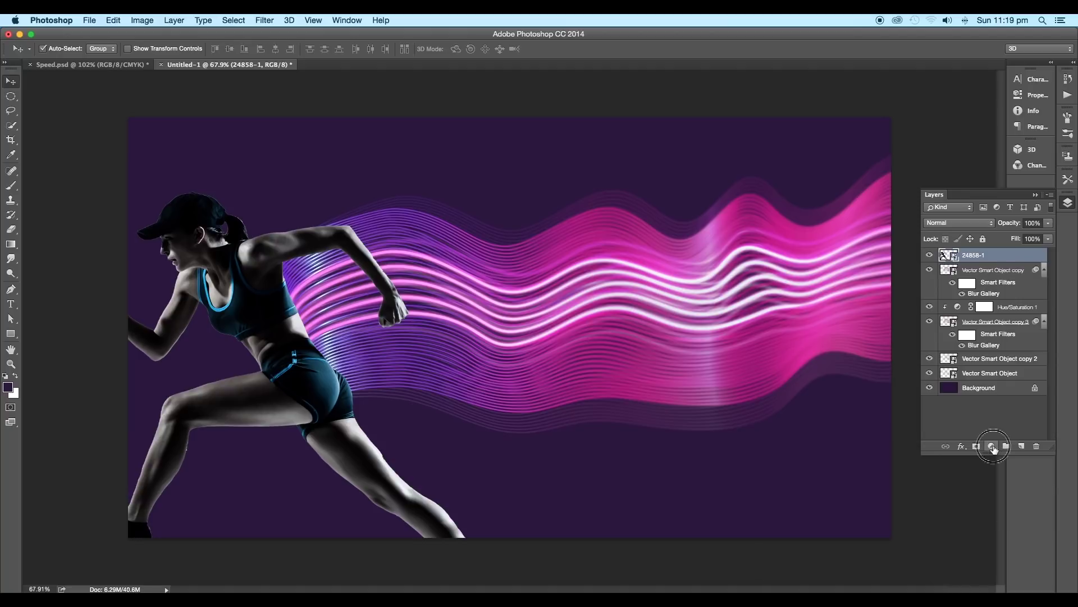
Step: Add a Hue/Saturation adjustment clipped to the runner layer, with hue at +87 and saturation at -1, recoloring her outfit purple
{"action": "left_click", "coordinate": [992, 446]}
{"action": "left_click", "coordinate": [1005, 536]}
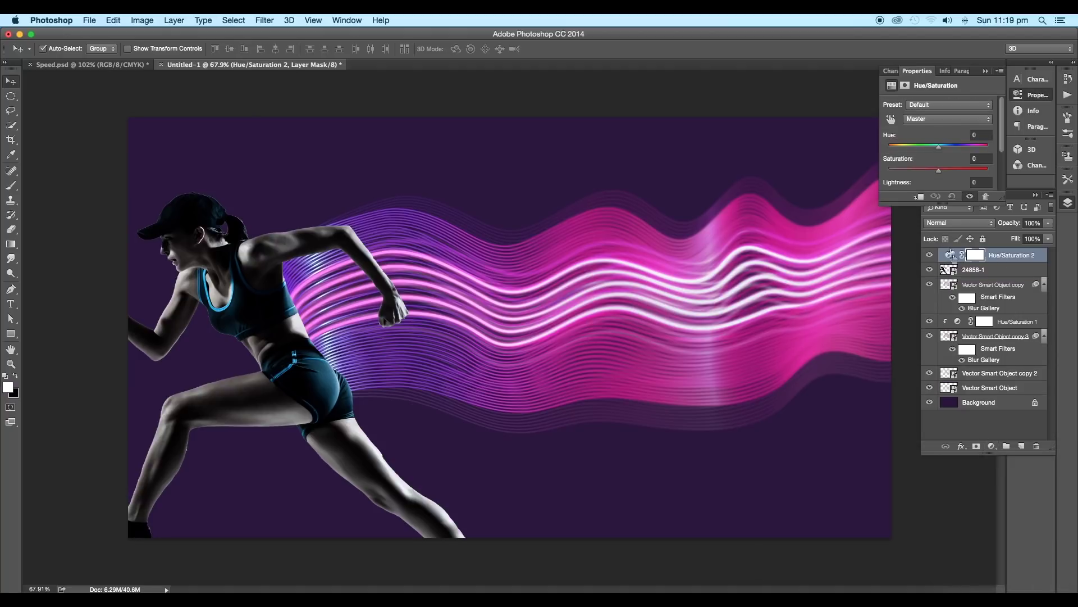
{"action": "left_click_drag", "start_coordinate": [939, 170], "coordinate": [956, 150]}
{"action": "key", "text": "super+z"}
{"action": "left_click", "coordinate": [949, 259], "text": "alt"}
{"action": "left_click_drag", "start_coordinate": [942, 150], "coordinate": [971, 152]}
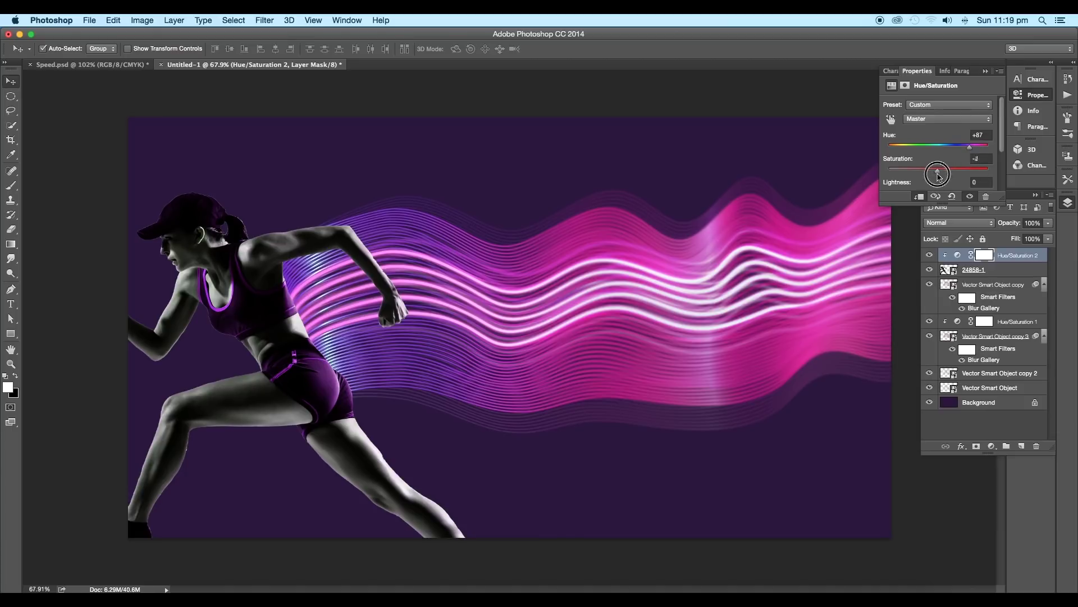
{"action": "left_click_drag", "start_coordinate": [941, 176], "coordinate": [938, 178]}
Step: Add a Curves adjustment above Hue/Saturation 2, clip it to the runner and lift the midtones of the red and RGB curves
{"action": "left_click", "coordinate": [1008, 257]}
{"action": "left_click", "coordinate": [992, 446]}
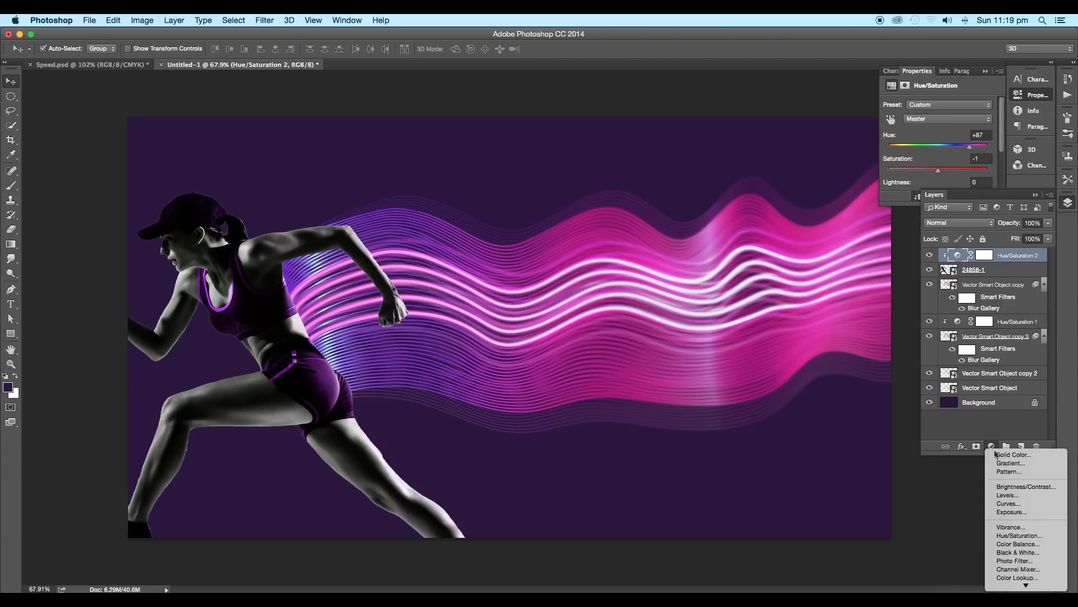
{"action": "left_click", "coordinate": [1013, 506]}
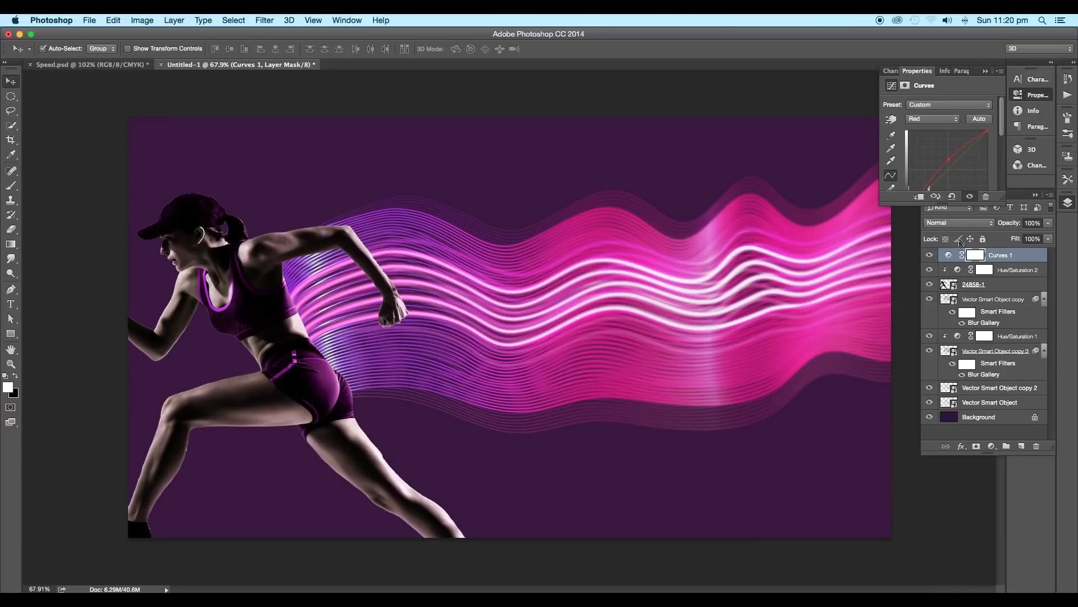
{"action": "left_click", "coordinate": [952, 262], "text": "alt"}
{"action": "left_click_drag", "start_coordinate": [949, 167], "coordinate": [949, 161]}
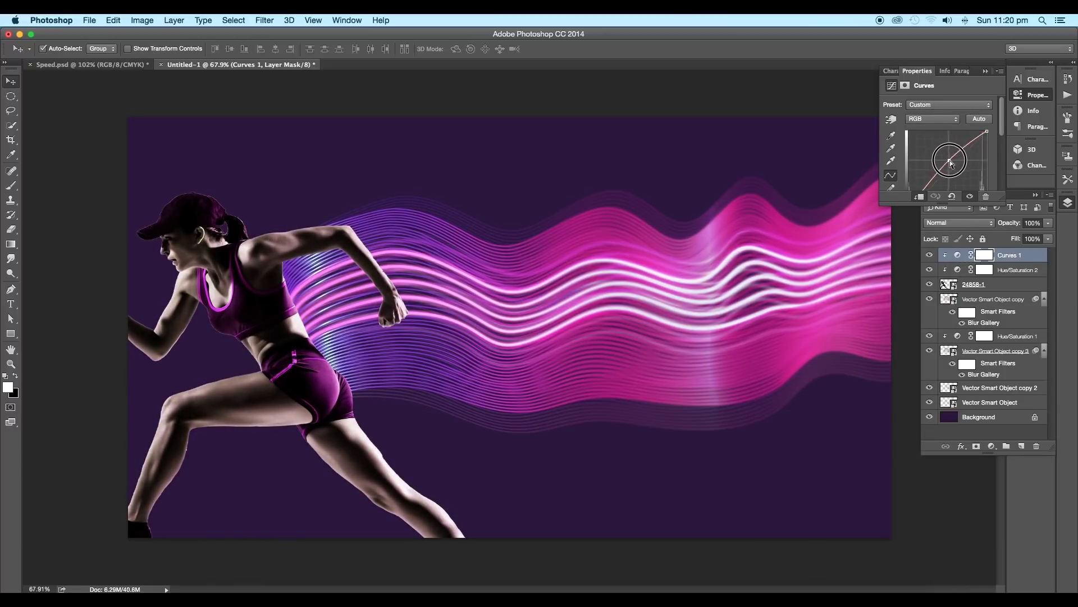
Step: Fine-tune the midpoints of the blue and red curves in the runner's Curves adjustment
{"action": "left_click", "coordinate": [936, 119]}
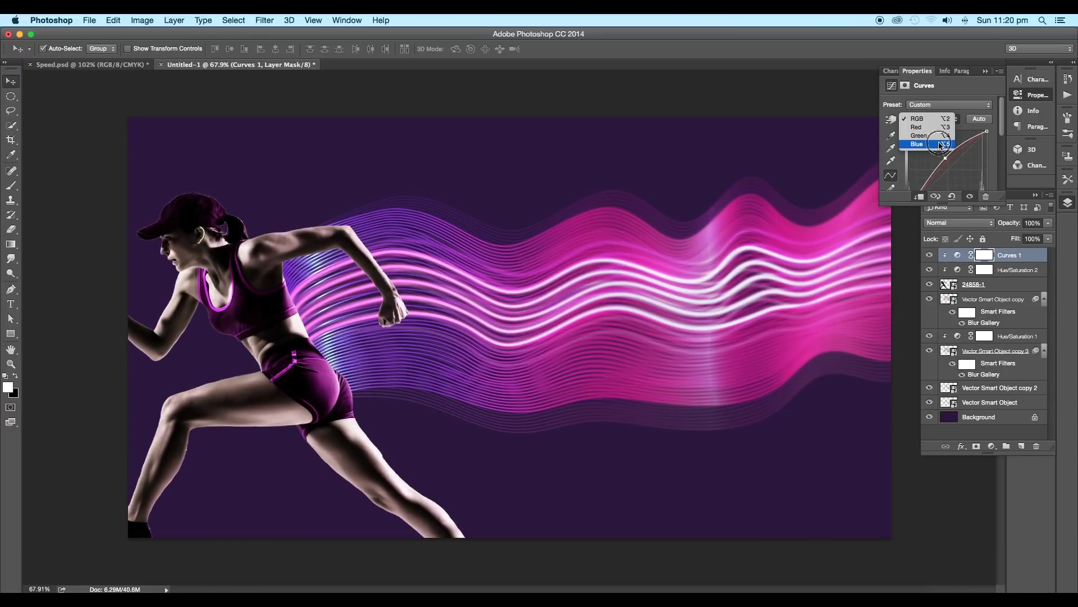
{"action": "left_click", "coordinate": [942, 145]}
{"action": "left_click_drag", "start_coordinate": [952, 169], "coordinate": [949, 164]}
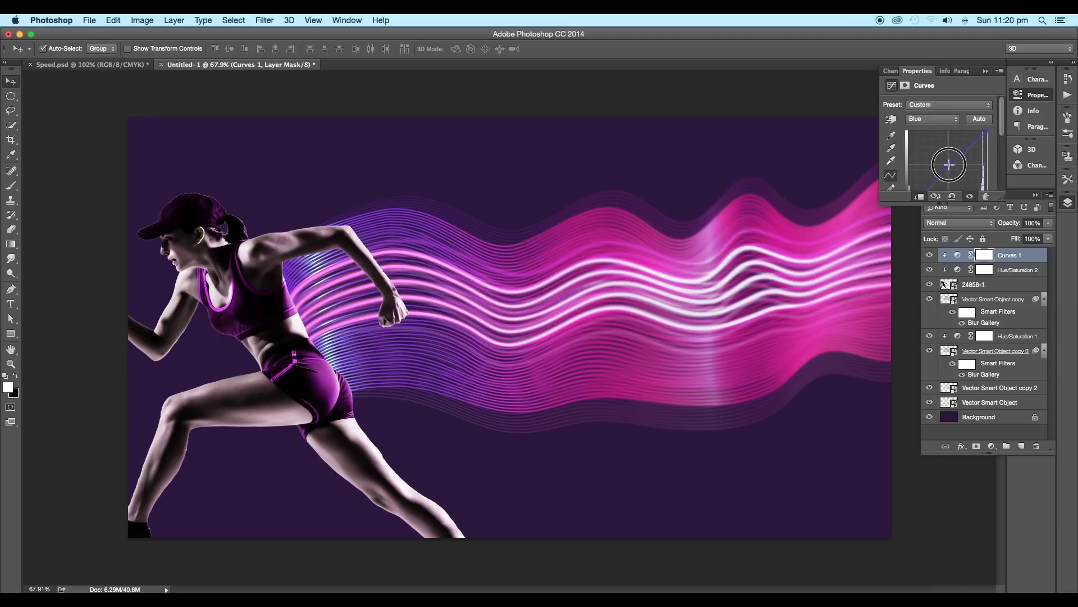
{"action": "left_click_drag", "start_coordinate": [947, 166], "coordinate": [951, 173]}
{"action": "left_click_drag", "start_coordinate": [950, 168], "coordinate": [947, 163]}
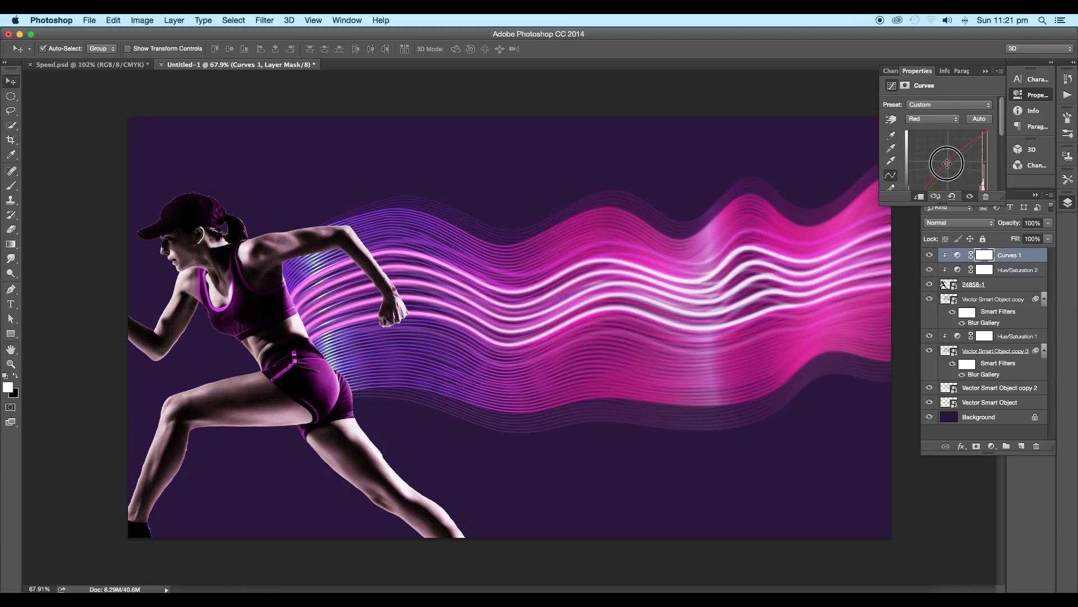
Step: Open the Tilt-Shift blur from the Blur Gallery for the runner layer 24858-1
{"action": "scroll", "coordinate": [563, 285], "scroll_direction": "down", "scroll_amount": 8}
{"action": "scroll", "coordinate": [551, 295], "scroll_direction": "up", "scroll_amount": 10}
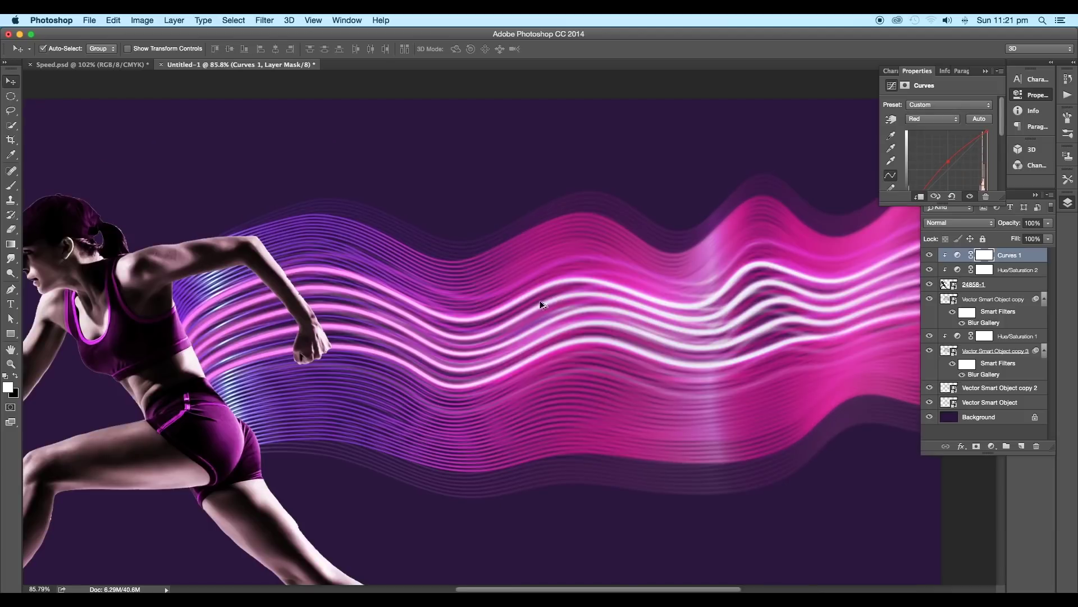
{"action": "left_click", "coordinate": [984, 73]}
{"action": "scroll", "coordinate": [542, 373], "scroll_direction": "up", "scroll_amount": 5}
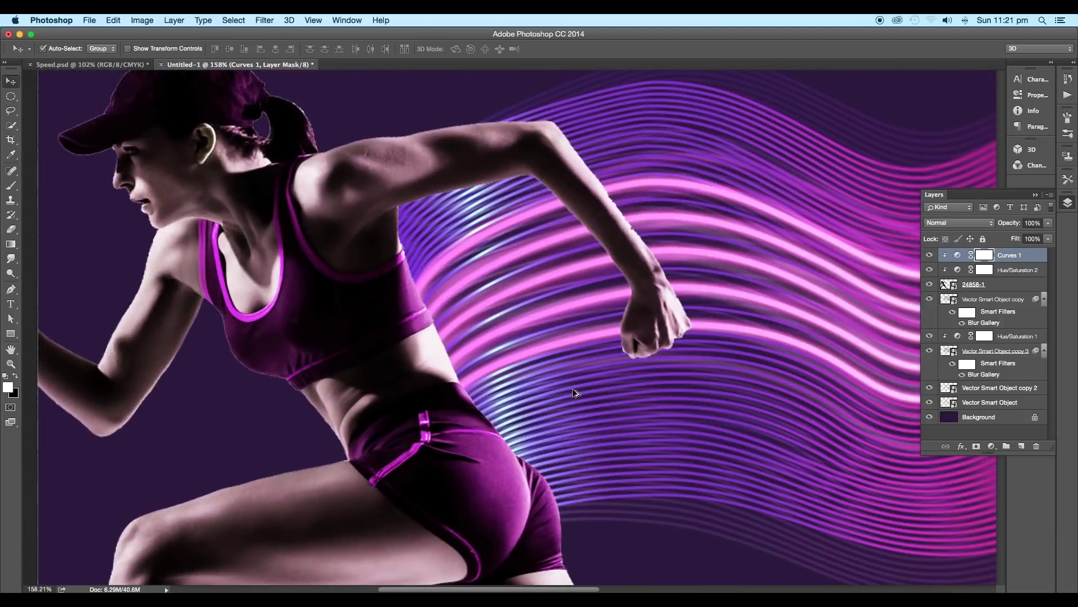
{"action": "left_click", "coordinate": [979, 287]}
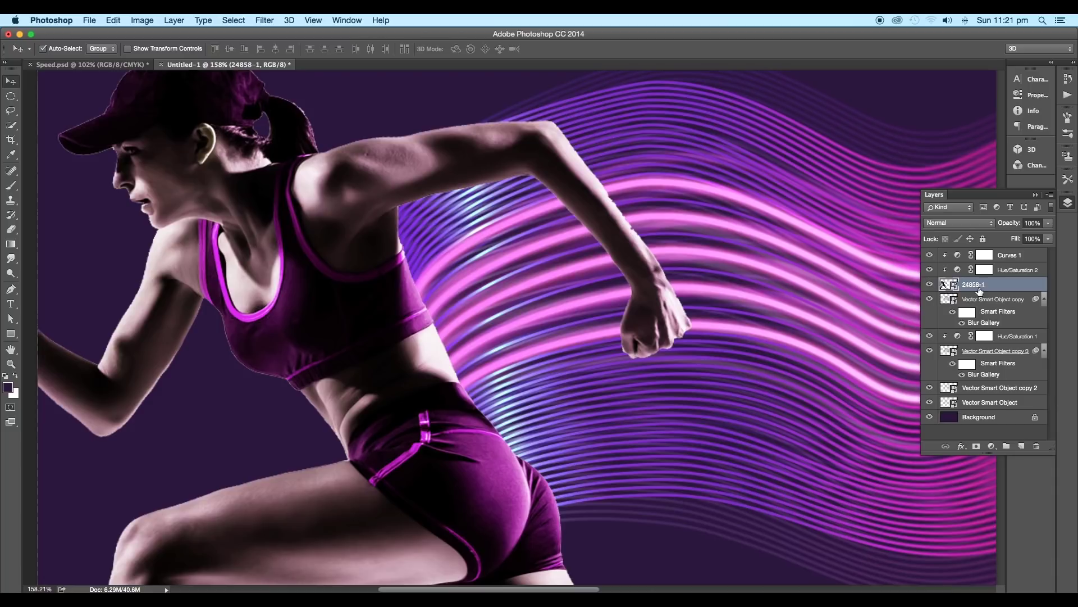
{"action": "left_click", "coordinate": [277, 20]}
{"action": "mouse_move", "coordinate": [363, 155]}
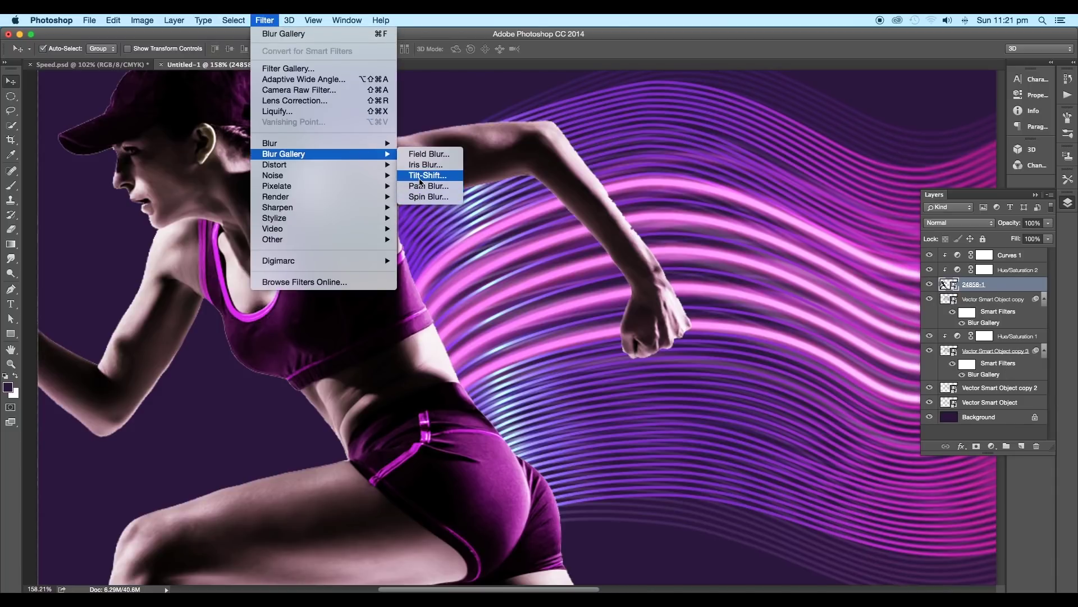
{"action": "left_click", "coordinate": [421, 176]}
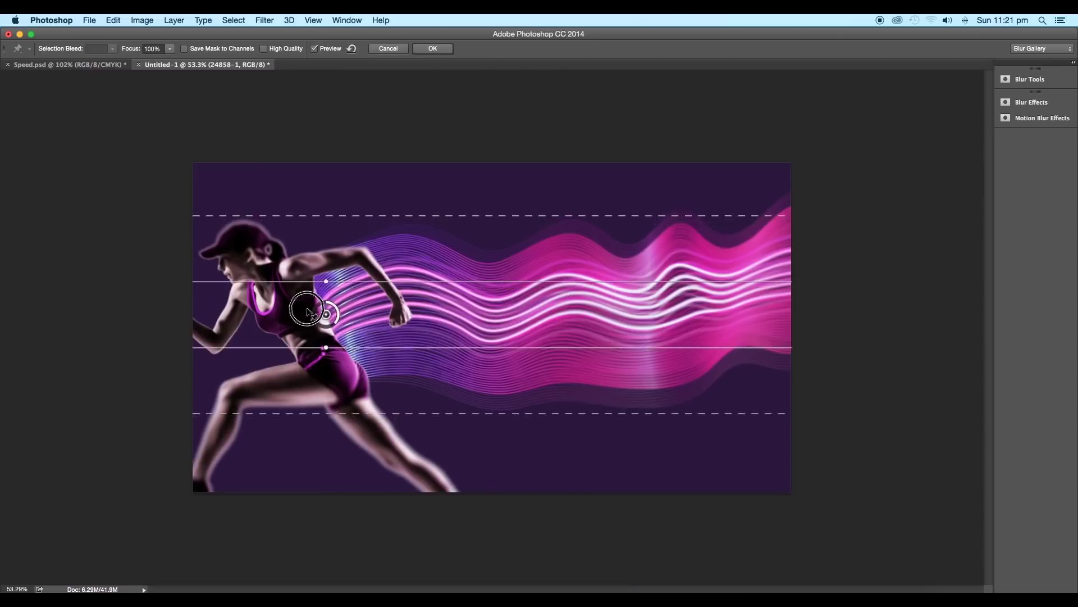
Step: Center the tilt-shift on the runner's upper chest, rotate its focus band to a steep diagonal along her body and apply the blur
{"action": "left_click_drag", "start_coordinate": [308, 309], "coordinate": [283, 299]}
{"action": "scroll", "coordinate": [282, 299], "scroll_direction": "up", "scroll_amount": 5}
{"action": "left_click_drag", "start_coordinate": [282, 238], "coordinate": [392, 283]}
{"action": "left_click_drag", "start_coordinate": [281, 298], "coordinate": [228, 299]}
{"action": "left_click_drag", "start_coordinate": [337, 283], "coordinate": [289, 276]}
{"action": "left_click_drag", "start_coordinate": [236, 309], "coordinate": [231, 287]}
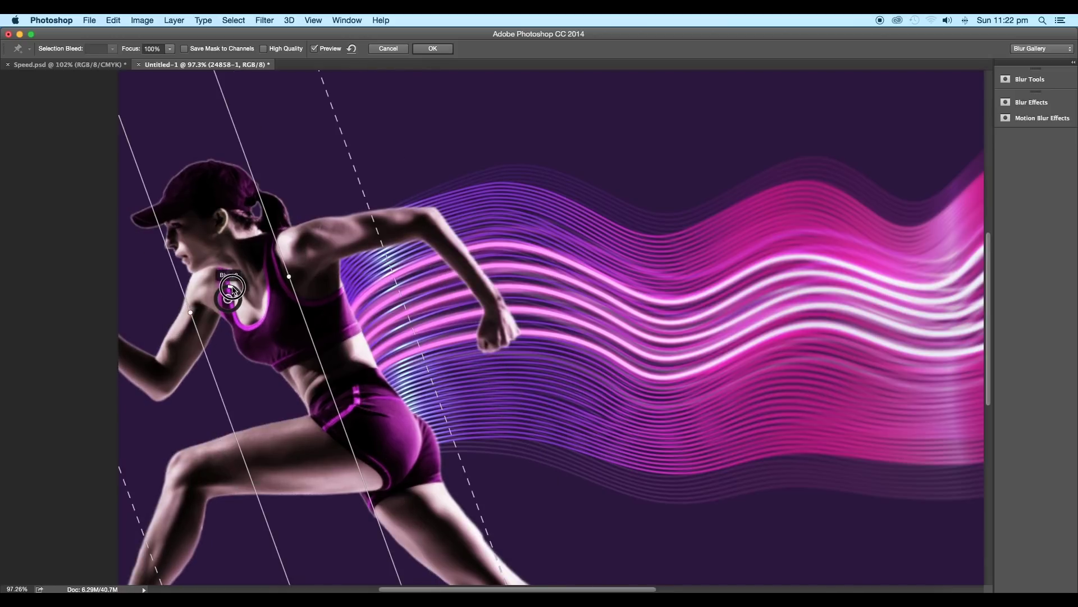
{"action": "left_click", "coordinate": [431, 49]}
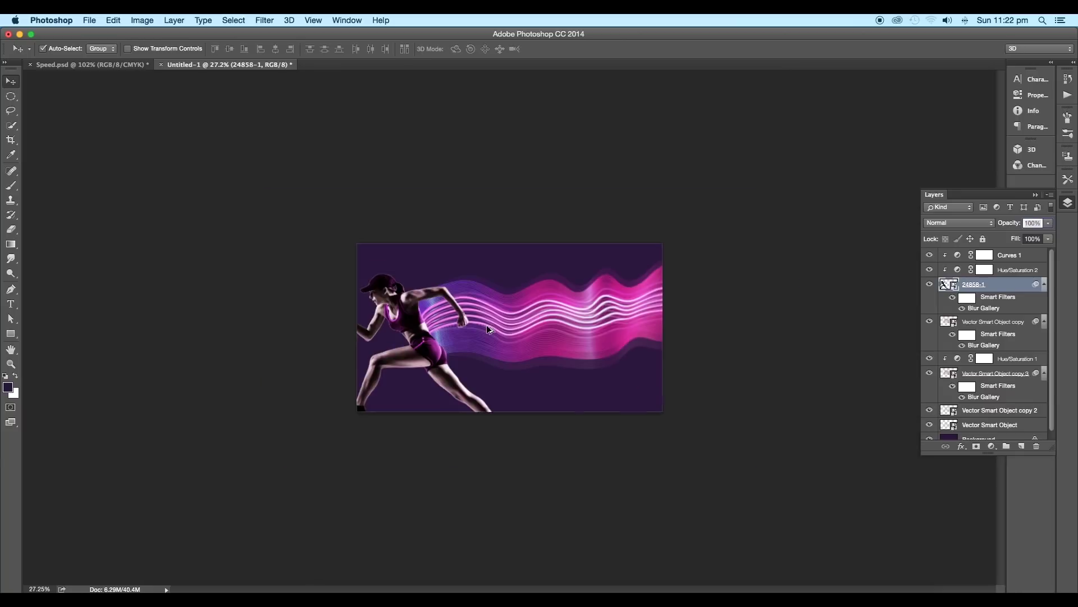
Step: Move the layer Vector Smart Object copy to the top of the stack, above Curves 1
{"action": "scroll", "coordinate": [459, 304], "scroll_direction": "up", "scroll_amount": 5}
{"action": "scroll", "coordinate": [459, 305], "scroll_direction": "down", "scroll_amount": 5}
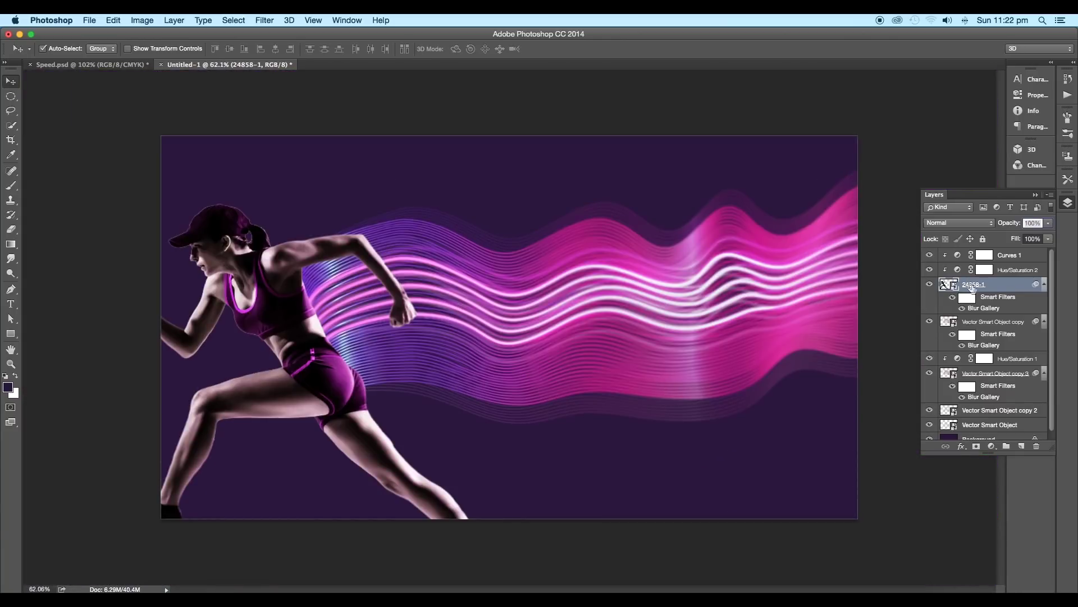
{"action": "mouse_move", "coordinate": [988, 321]}
{"action": "left_mouse_down"}
{"action": "mouse_move", "coordinate": [989, 254]}
{"action": "mouse_move", "coordinate": [949, 261]}
{"action": "left_mouse_up"}
{"action": "scroll", "coordinate": [798, 284], "scroll_direction": "up", "scroll_amount": 1}
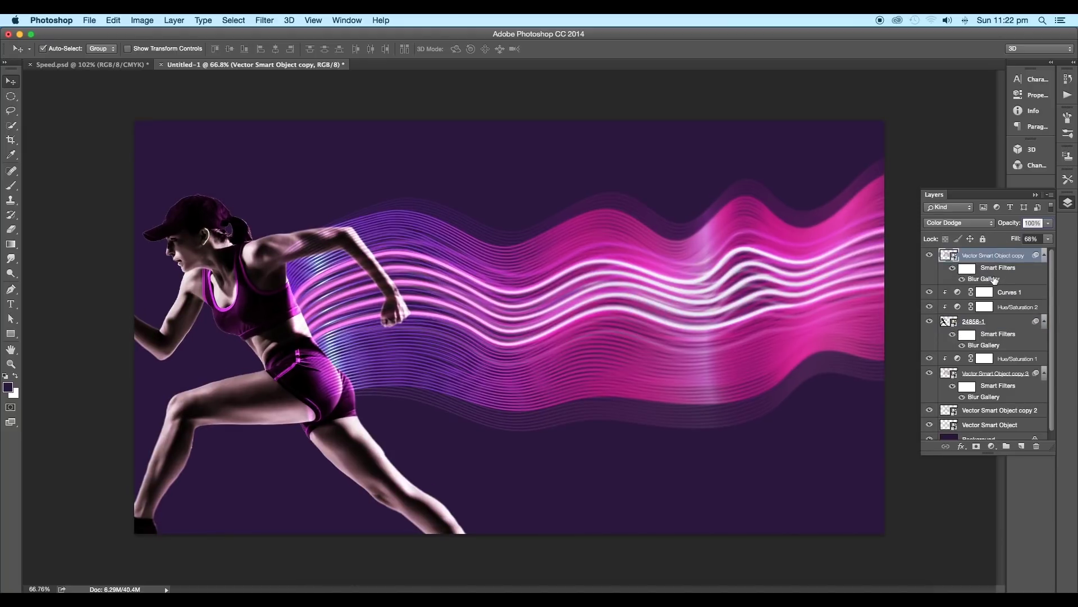
Step: Convert Vector Smart Object copy to a smart object, parking its Blur Gallery filter on Vector Smart Object copy 2 and moving it back
{"action": "left_click_drag", "start_coordinate": [995, 278], "coordinate": [1042, 398]}
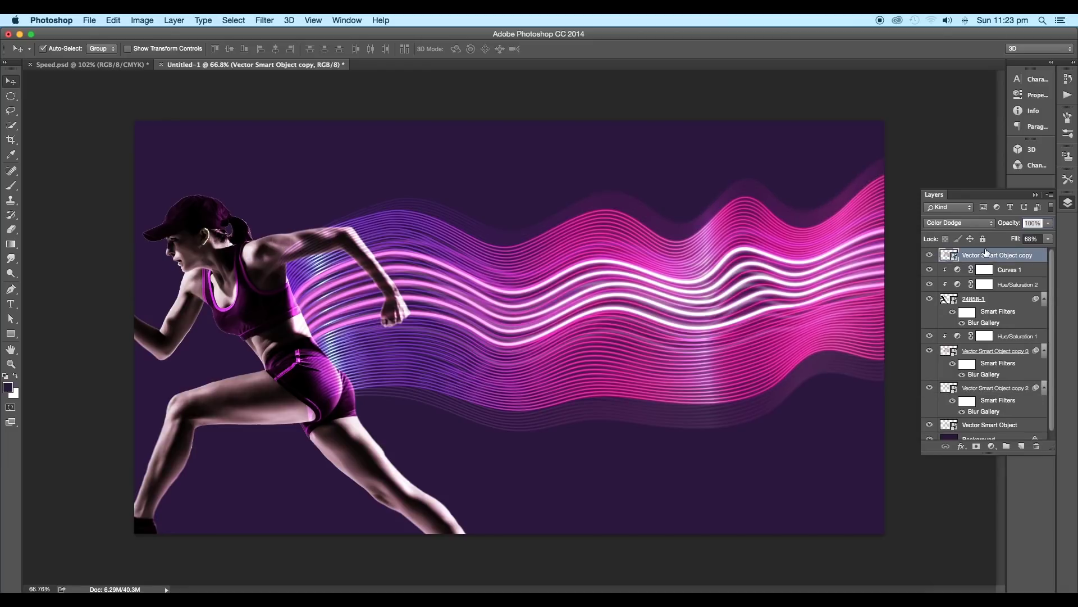
{"action": "right_click", "coordinate": [958, 257]}
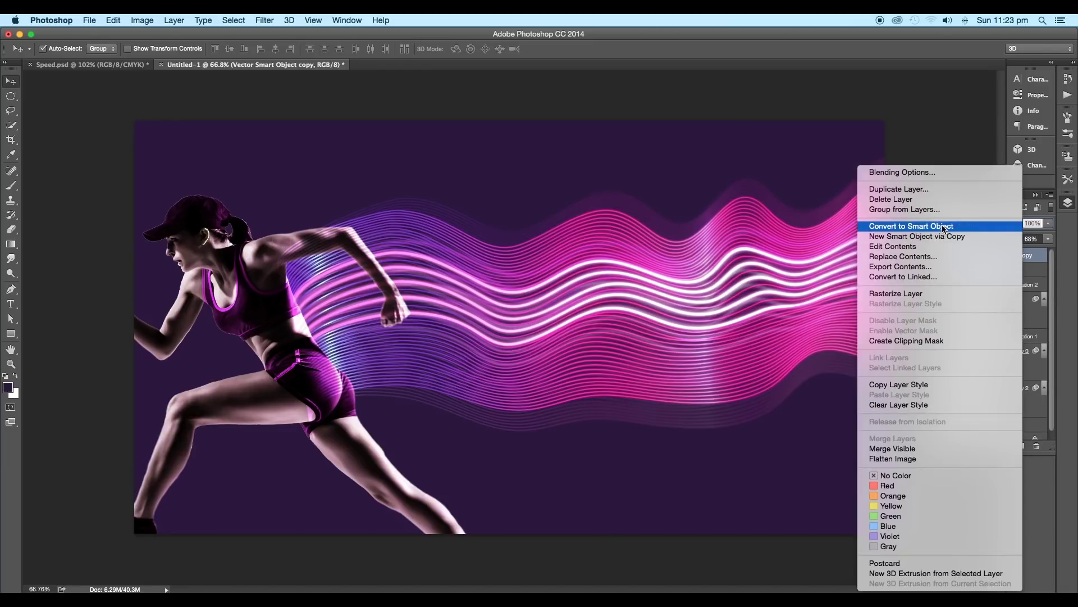
{"action": "left_click", "coordinate": [989, 221]}
{"action": "right_click", "coordinate": [998, 258]}
{"action": "left_click", "coordinate": [989, 224]}
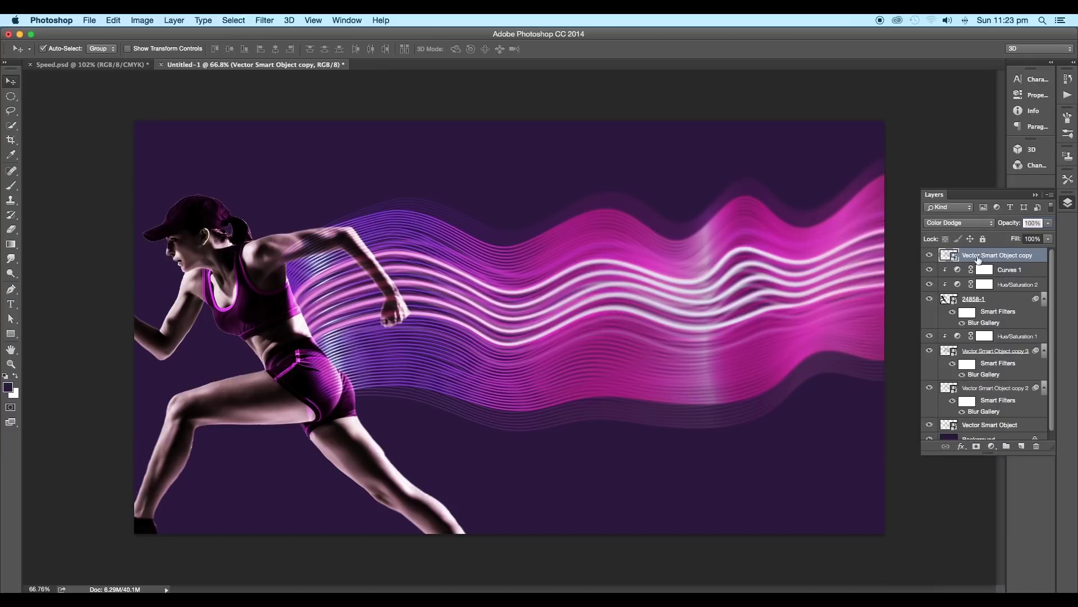
{"action": "left_click", "coordinate": [991, 404]}
{"action": "left_click_drag", "start_coordinate": [991, 404], "coordinate": [1043, 256]}
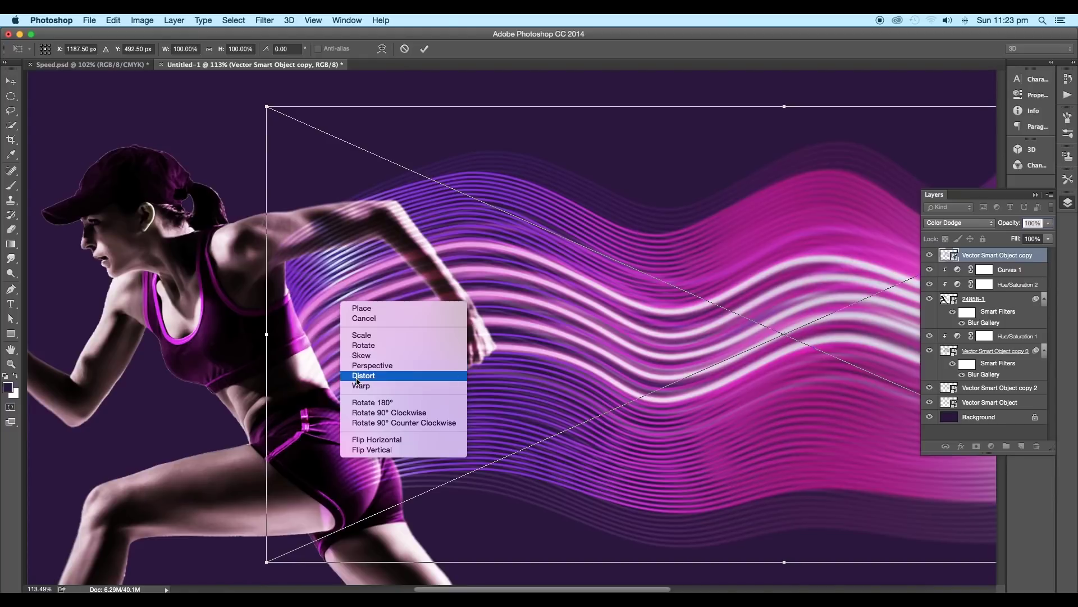
Step: Warp the top wave copy so its starting end fans out across the runner's shoulder, arm and hip, and apply the transform
{"action": "left_click", "coordinate": [360, 374]}
{"action": "mouse_move", "coordinate": [270, 264]}
{"action": "left_mouse_down"}
{"action": "mouse_move", "coordinate": [246, 266]}
{"action": "mouse_move", "coordinate": [391, 463]}
{"action": "mouse_move", "coordinate": [298, 449]}
{"action": "left_mouse_up"}
{"action": "mouse_move", "coordinate": [316, 546]}
{"action": "left_mouse_down"}
{"action": "mouse_move", "coordinate": [346, 534]}
{"action": "mouse_move", "coordinate": [329, 532]}
{"action": "mouse_move", "coordinate": [332, 554]}
{"action": "left_mouse_up"}
{"action": "left_click_drag", "start_coordinate": [336, 363], "coordinate": [335, 386]}
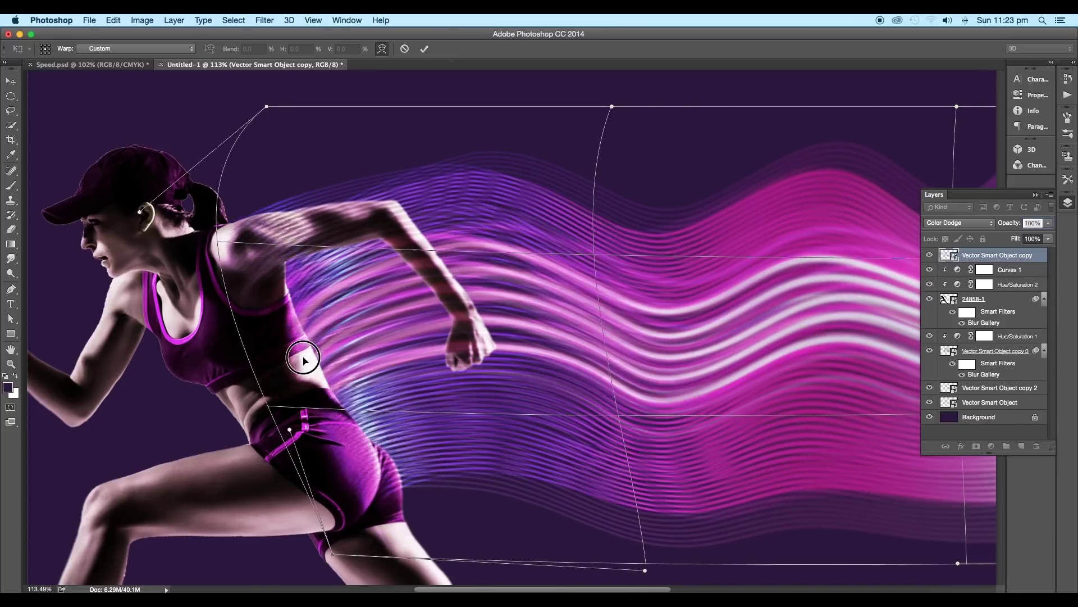
{"action": "left_click_drag", "start_coordinate": [257, 209], "coordinate": [267, 216]}
{"action": "left_click_drag", "start_coordinate": [366, 197], "coordinate": [359, 186]}
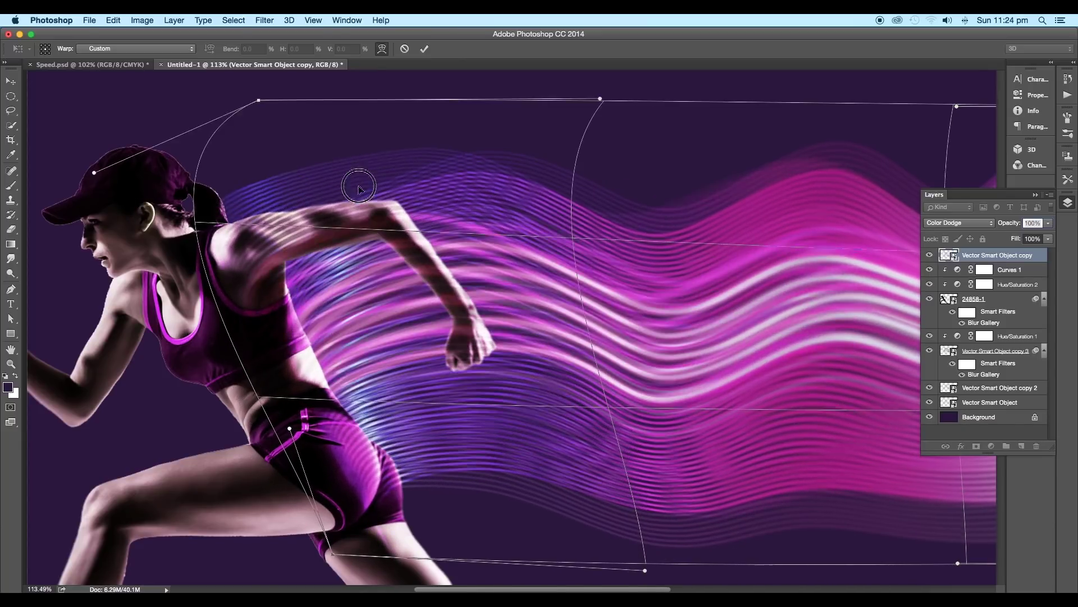
{"action": "left_click_drag", "start_coordinate": [200, 252], "coordinate": [215, 267]}
{"action": "scroll", "coordinate": [447, 339], "scroll_direction": "down", "scroll_amount": 10}
{"action": "scroll", "coordinate": [449, 344], "scroll_direction": "up", "scroll_amount": 4}
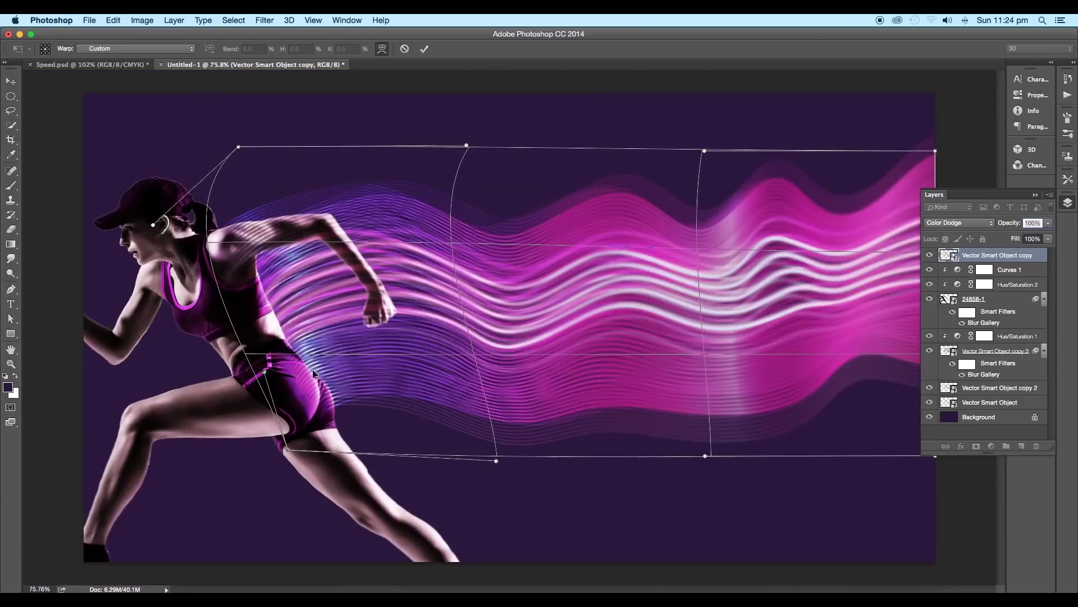
{"action": "key", "text": "Return"}
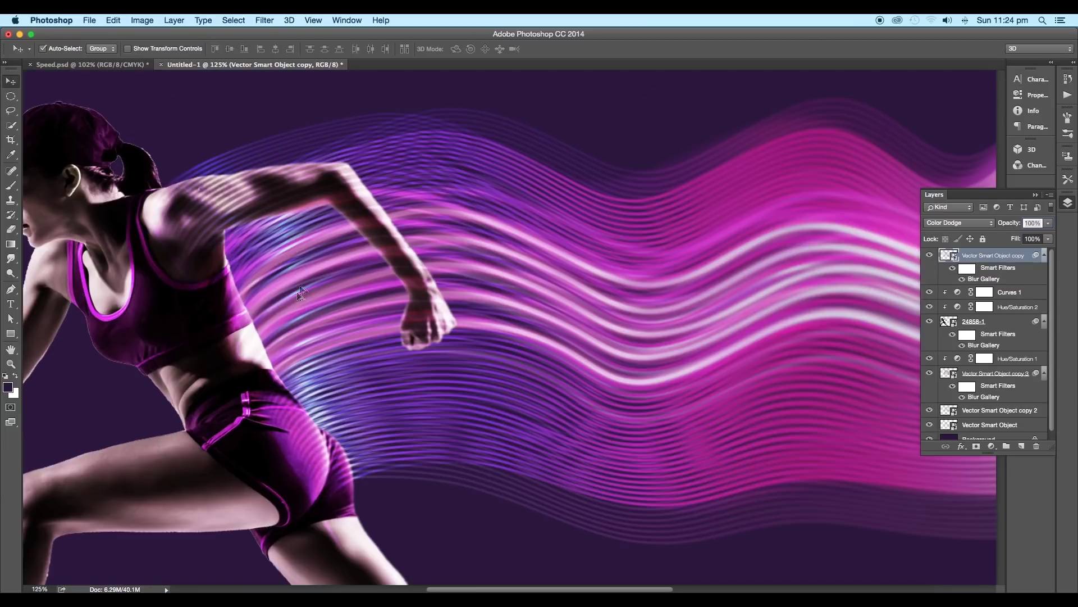
Step: Toggle the visibility of the top wave copy off and on to compare its effect over the runner
{"action": "scroll", "coordinate": [300, 292], "scroll_direction": "down", "scroll_amount": 3}
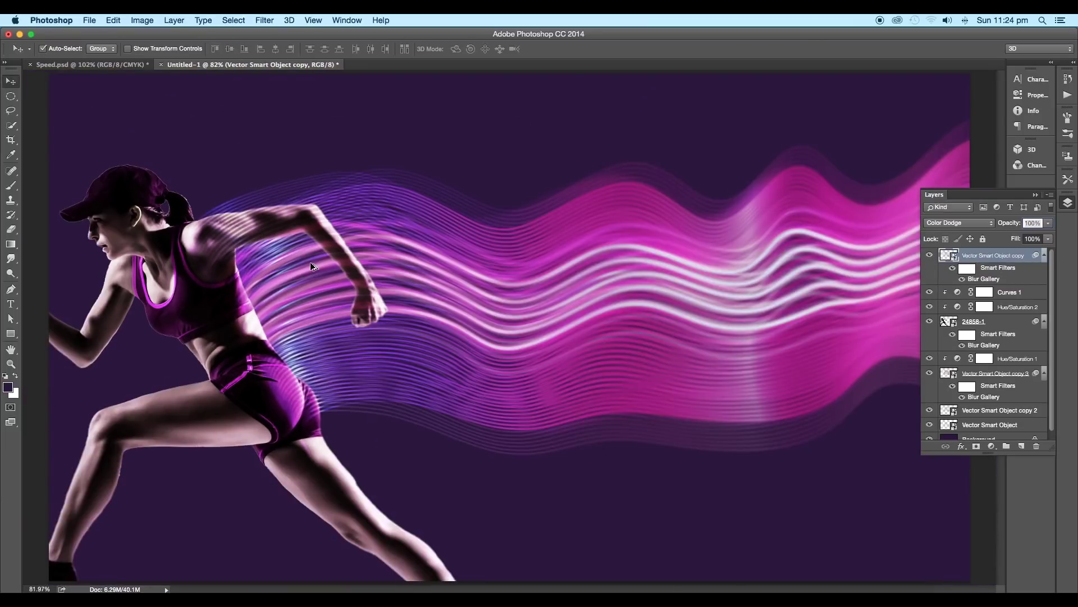
{"action": "left_click", "coordinate": [929, 257]}
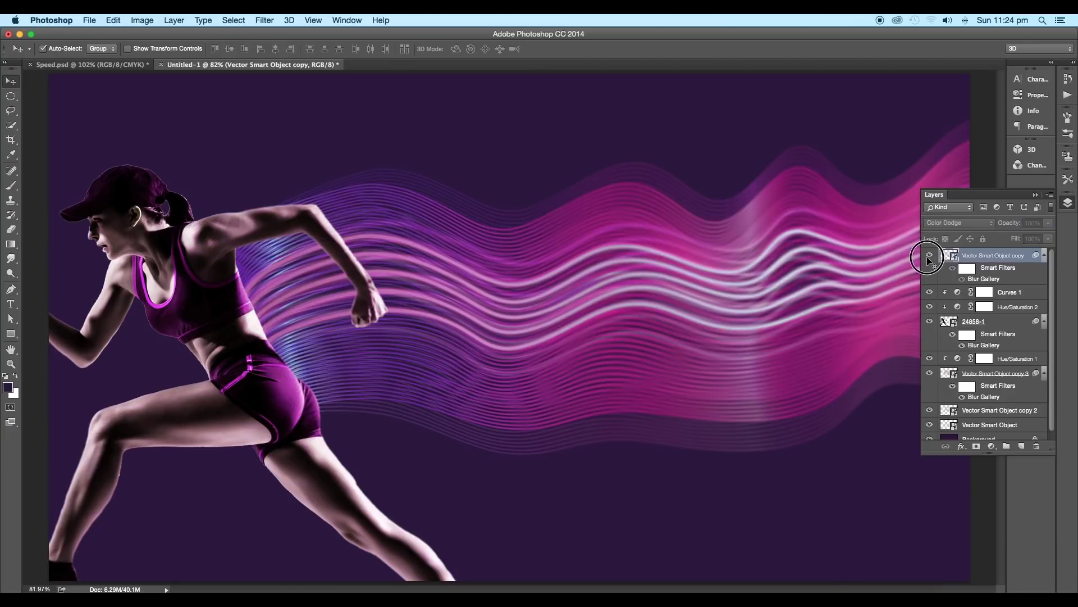
{"action": "left_click", "coordinate": [928, 257]}
{"action": "scroll", "coordinate": [765, 266], "scroll_direction": "down", "scroll_amount": 1}
Step: Add a Brightness/Contrast adjustment above all layers with brightness 4 and contrast 7, comparing the image with and without it
{"action": "left_click", "coordinate": [992, 445]}
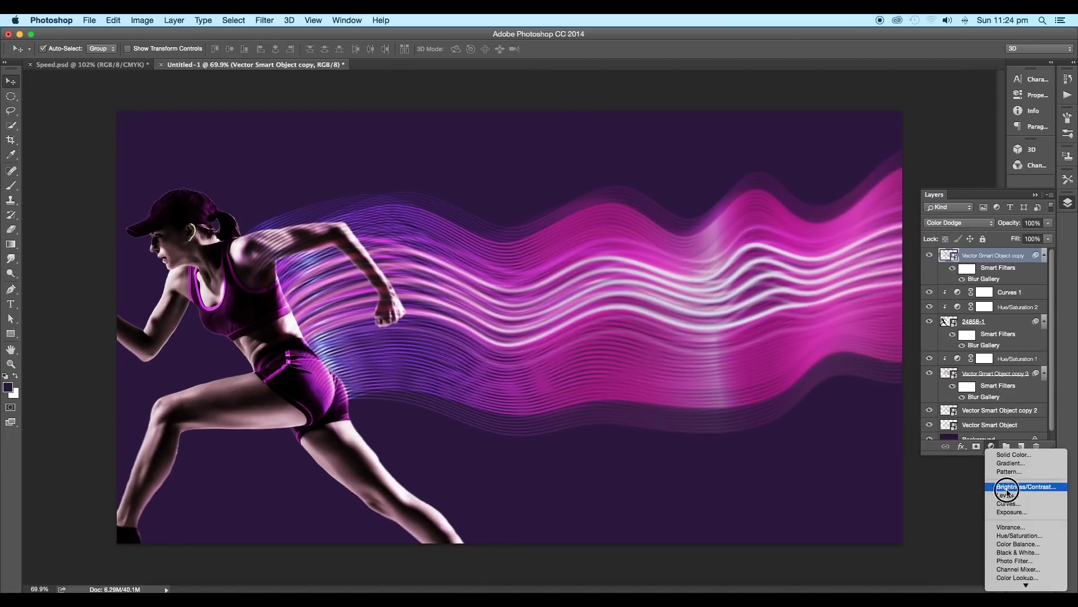
{"action": "left_click", "coordinate": [1011, 486]}
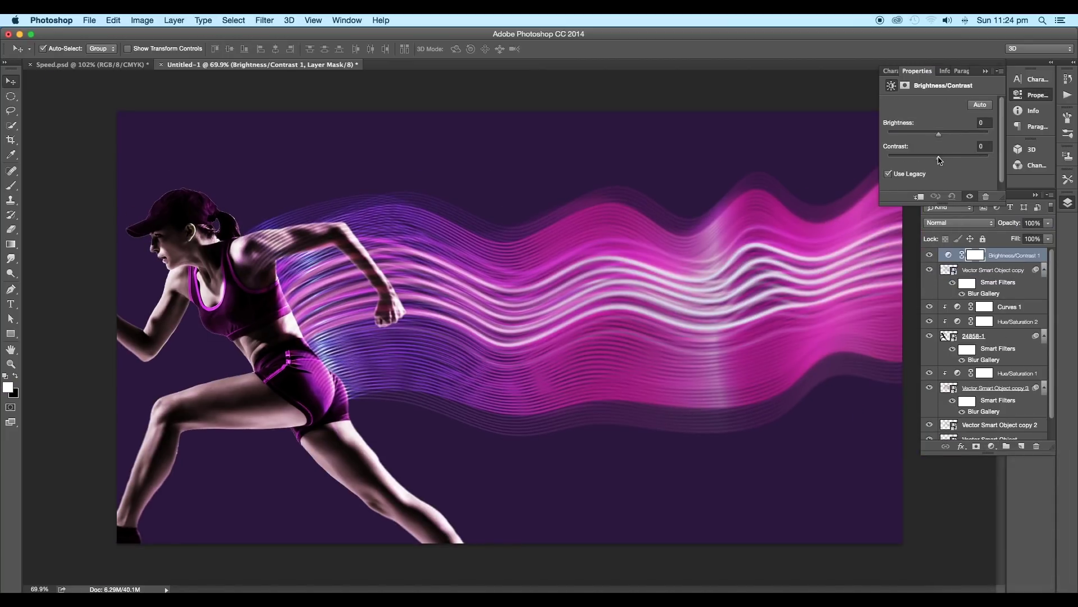
{"action": "left_click_drag", "start_coordinate": [939, 159], "coordinate": [943, 161]}
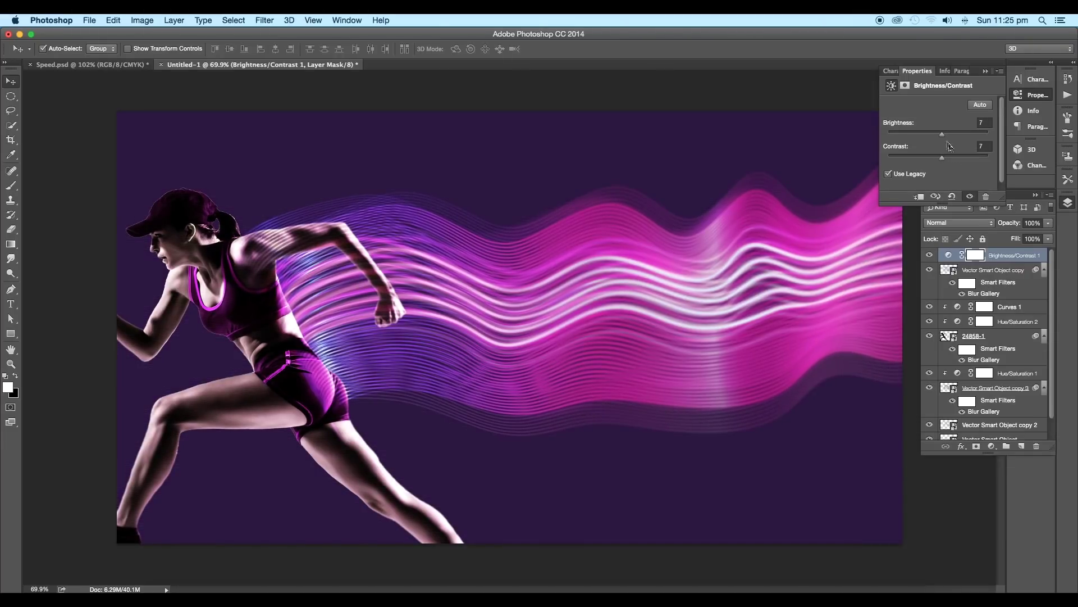
{"action": "left_click_drag", "start_coordinate": [941, 137], "coordinate": [939, 137]}
{"action": "left_click", "coordinate": [970, 197]}
{"action": "left_click", "coordinate": [969, 197]}
Step: Add a new empty layer directly above the Background layer
{"action": "scroll", "coordinate": [616, 371], "scroll_direction": "down", "scroll_amount": 10}
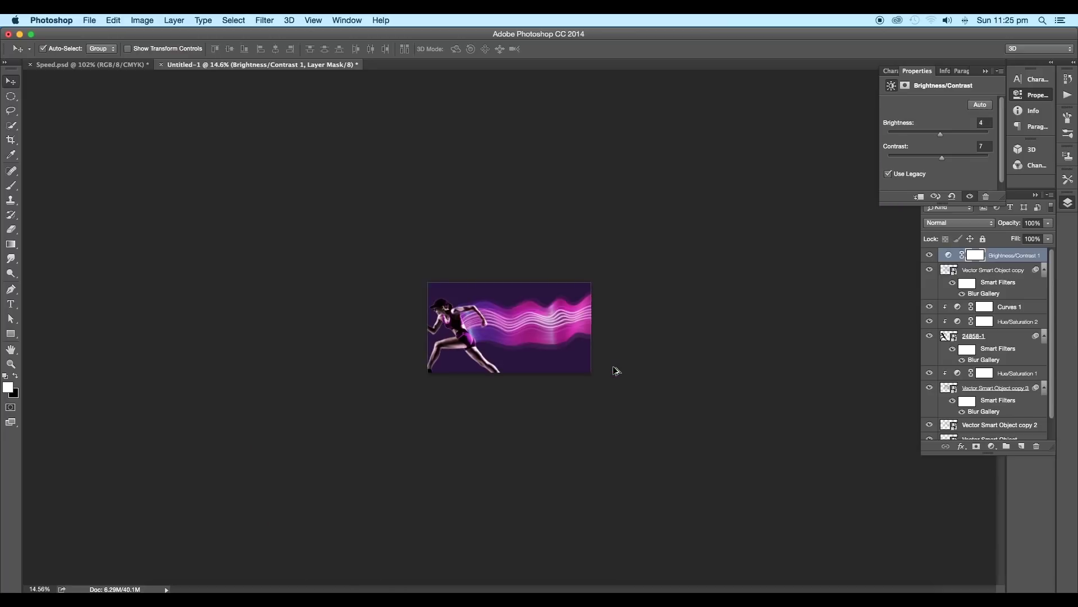
{"action": "key", "text": "super+0"}
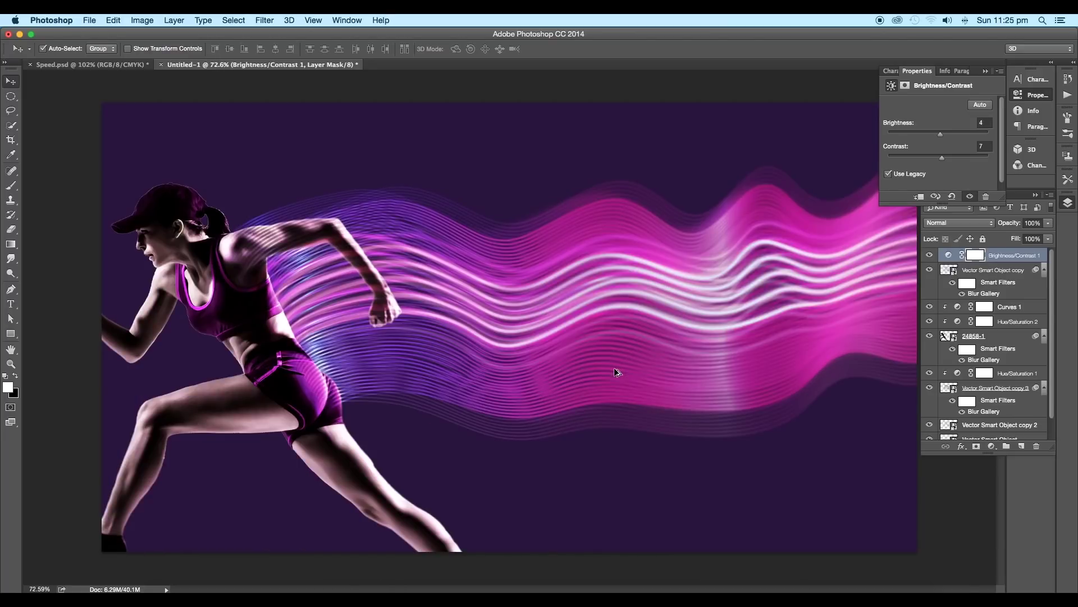
{"action": "scroll", "coordinate": [678, 351], "scroll_direction": "down", "scroll_amount": 5}
{"action": "scroll", "coordinate": [677, 352], "scroll_direction": "up", "scroll_amount": 4}
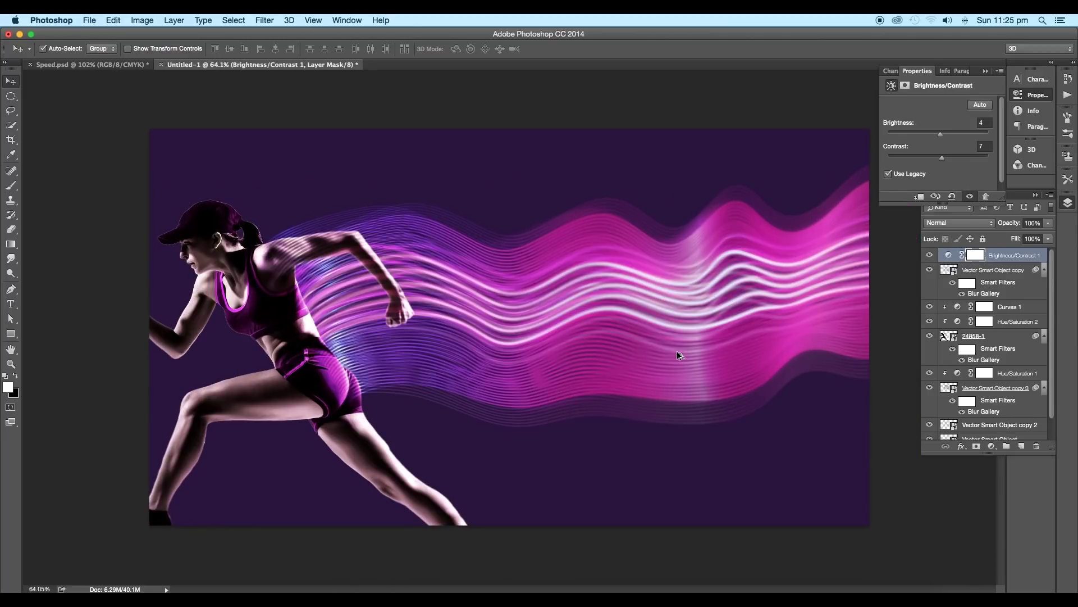
{"action": "scroll", "coordinate": [957, 414], "scroll_direction": "down", "scroll_amount": 2}
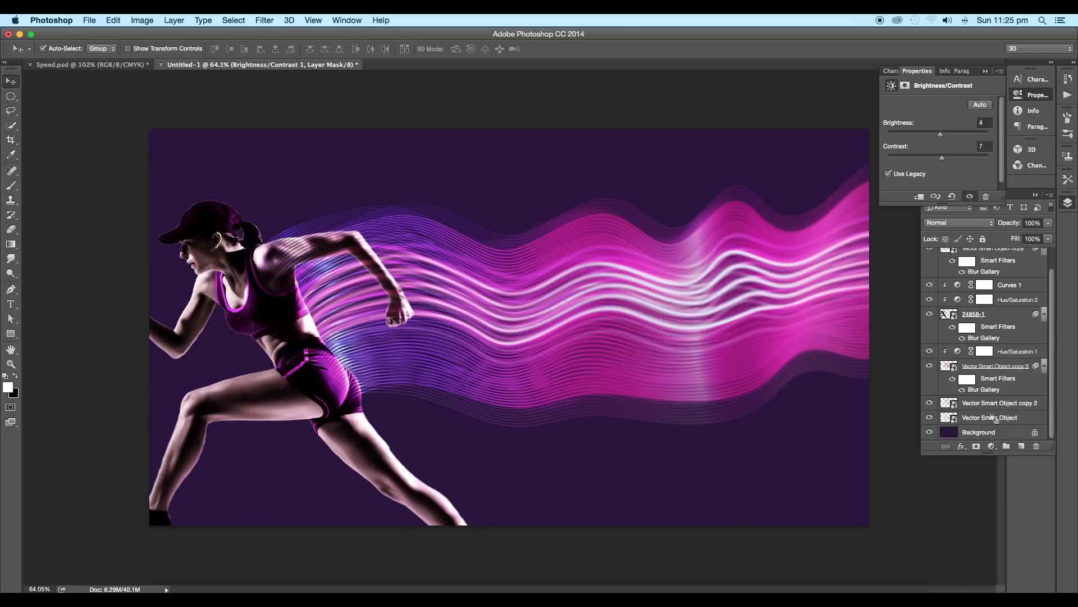
{"action": "left_click", "coordinate": [999, 430]}
{"action": "left_click", "coordinate": [1021, 446]}
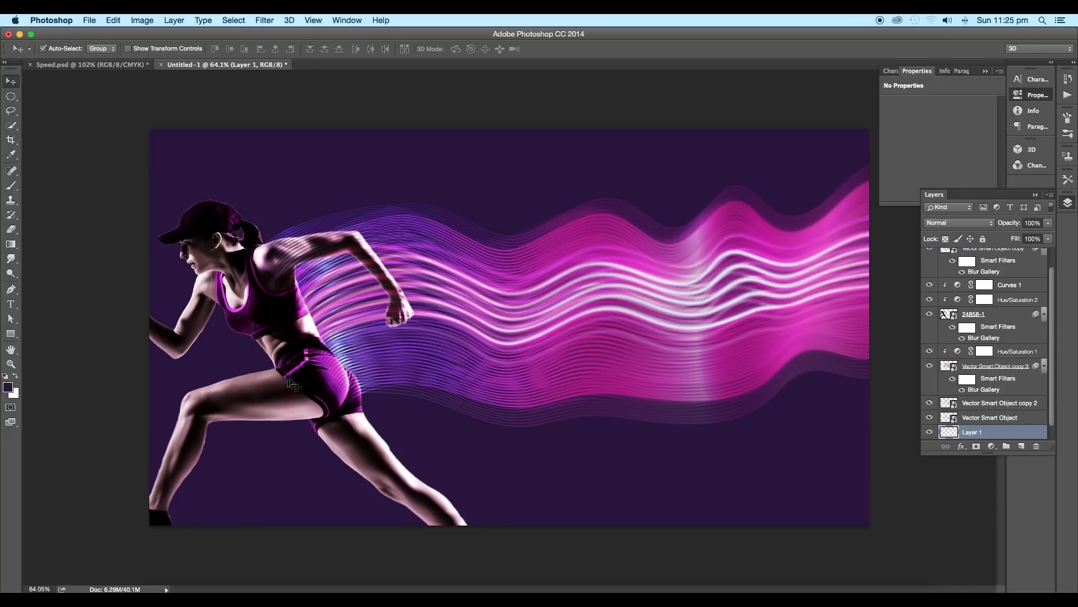
Step: Set the empty layer's blending mode to Color Dodge and enlarge the brush to 800 px
{"action": "key", "text": "b"}
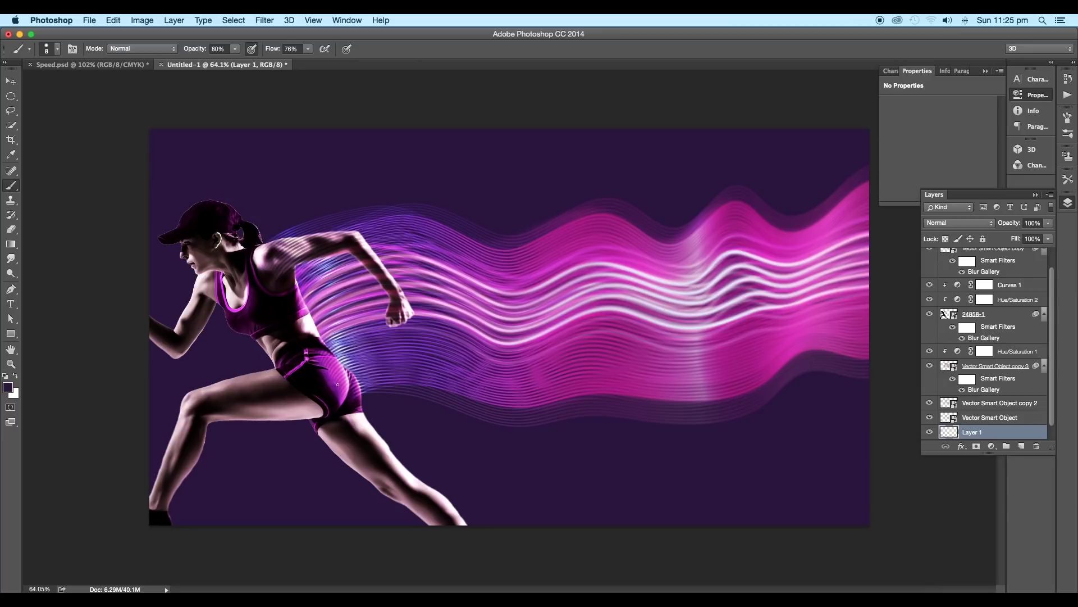
{"action": "left_click", "coordinate": [953, 230]}
{"action": "left_click", "coordinate": [955, 316]}
{"action": "key", "text": "bracketright"}
{"action": "key", "text": "bracketright"}
{"action": "key", "text": "bracketright"}
{"action": "key", "text": "bracketright"}
{"action": "key", "text": "bracketright"}
{"action": "key", "text": "bracketright"}
{"action": "key", "text": "bracketright"}
{"action": "key", "text": "bracketright"}
{"action": "key", "text": "bracketright"}
{"action": "key", "text": "bracketright"}
{"action": "key", "text": "bracketright"}
{"action": "key", "text": "bracketright"}
{"action": "key", "text": "bracketright"}
{"action": "key", "text": "bracketright"}
{"action": "key", "text": "bracketright"}
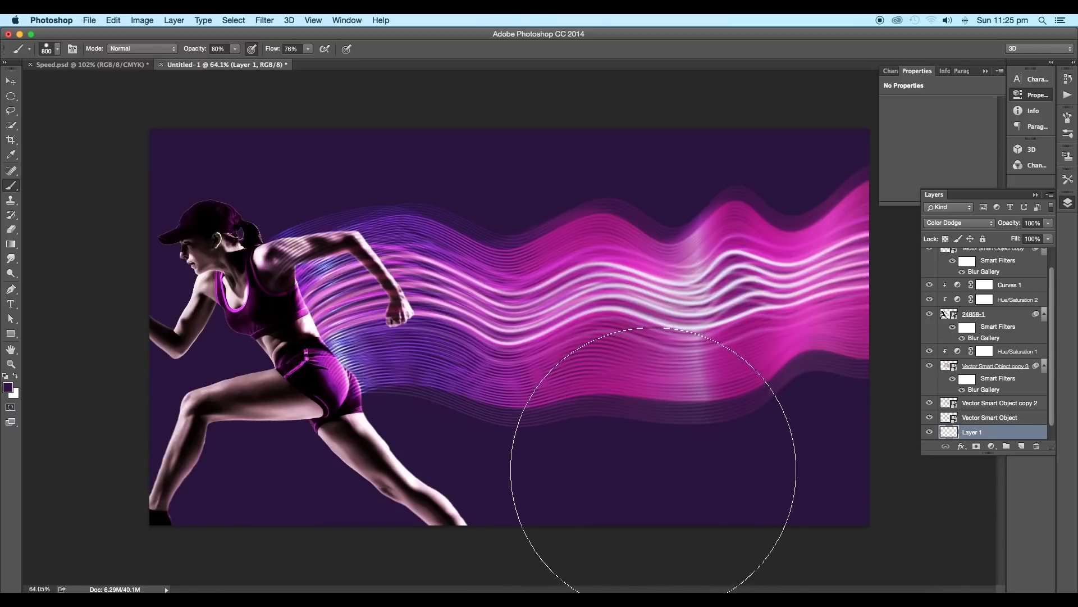
Step: Sample a magenta from the waves and paint a soft glow along the lower-right edge of the artwork with a 1000 px brush
{"action": "key", "text": "i"}
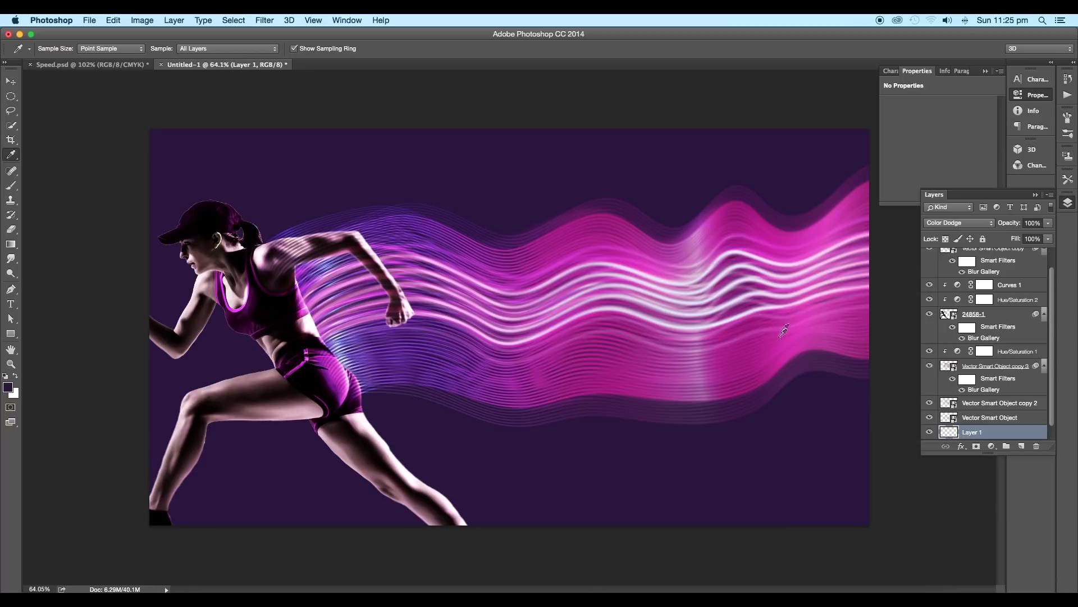
{"action": "left_click", "coordinate": [780, 240]}
{"action": "scroll", "coordinate": [748, 523], "scroll_direction": "down", "scroll_amount": 5}
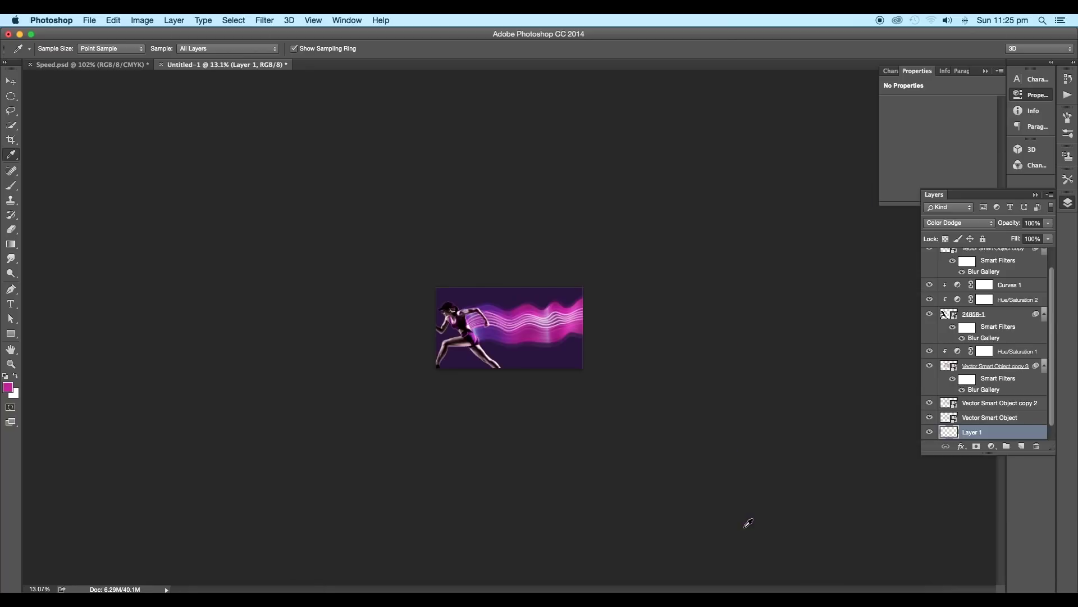
{"action": "scroll", "coordinate": [578, 382], "scroll_direction": "up", "scroll_amount": 2}
{"action": "key", "text": "b"}
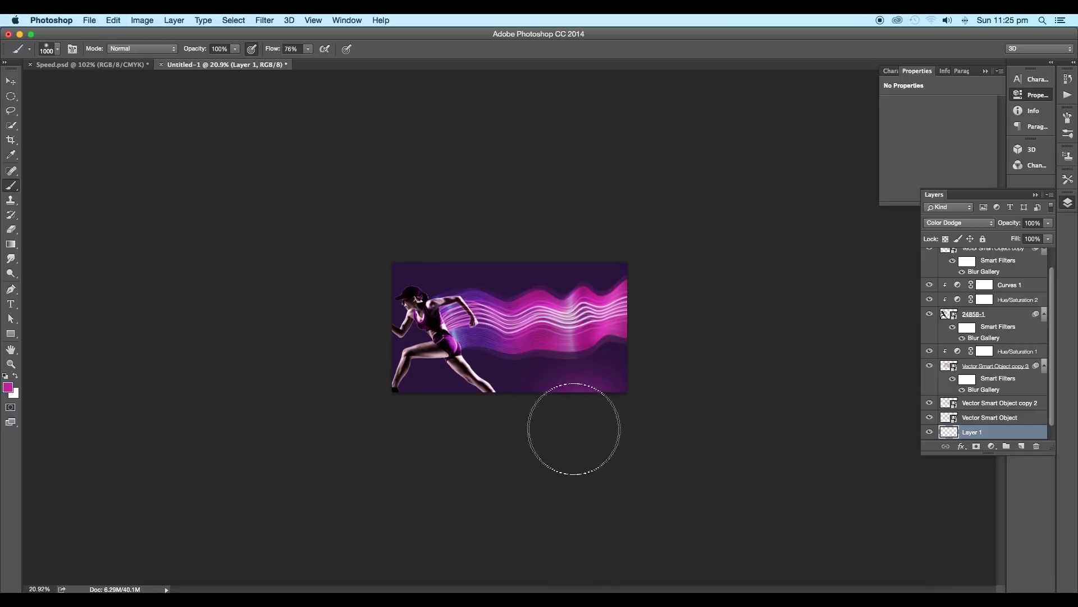
{"action": "scroll", "coordinate": [90, 323], "scroll_direction": "up", "scroll_amount": 3}
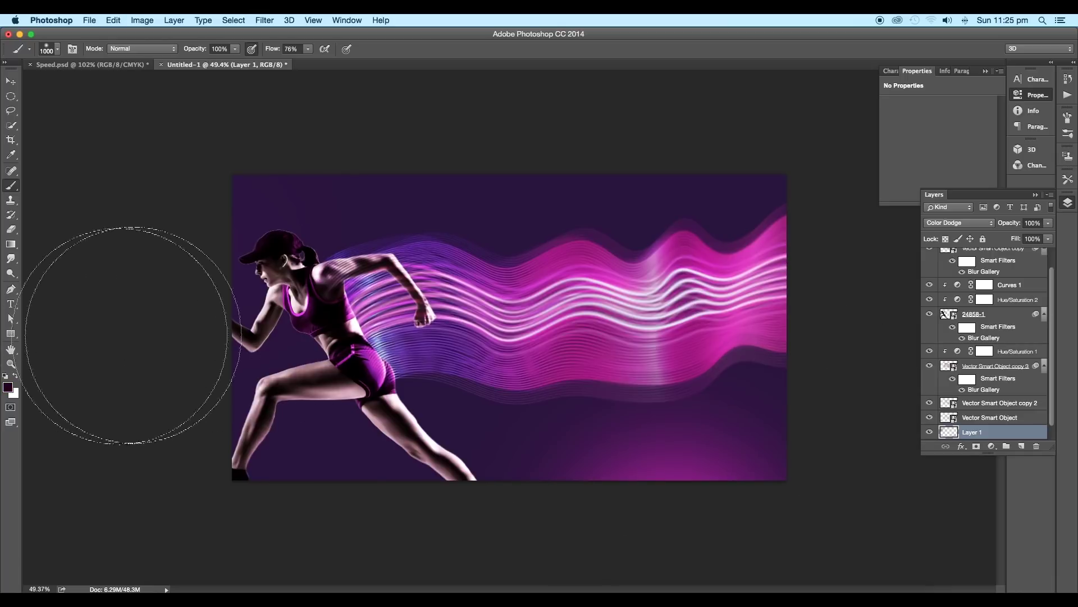
Step: Choose a dark purple foreground color with hue 288 and enlarge the brush to 1400 px
{"action": "left_click", "coordinate": [8, 385]}
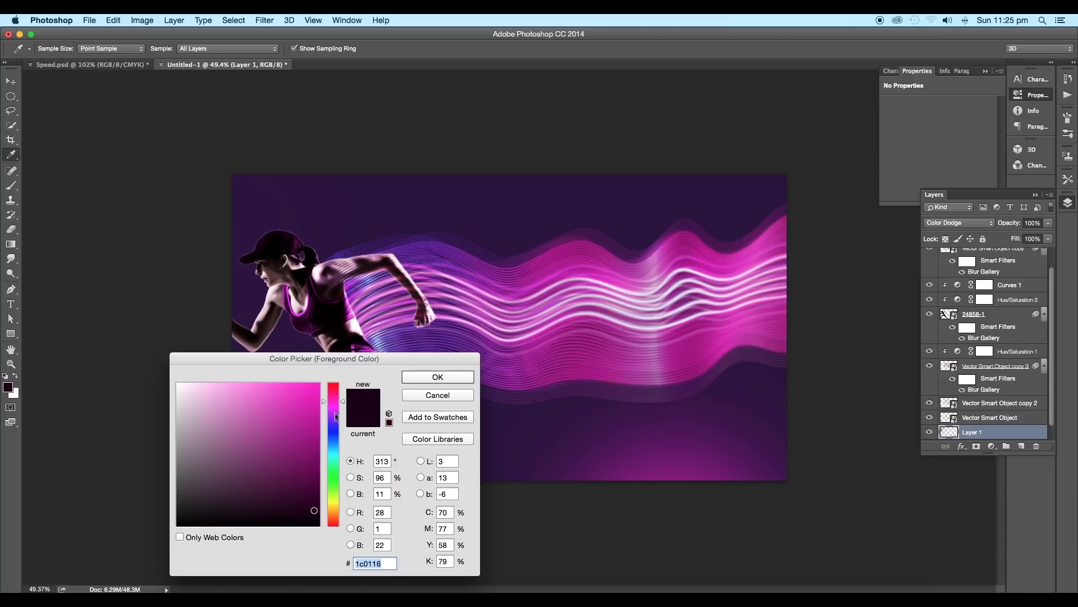
{"action": "left_click", "coordinate": [296, 460]}
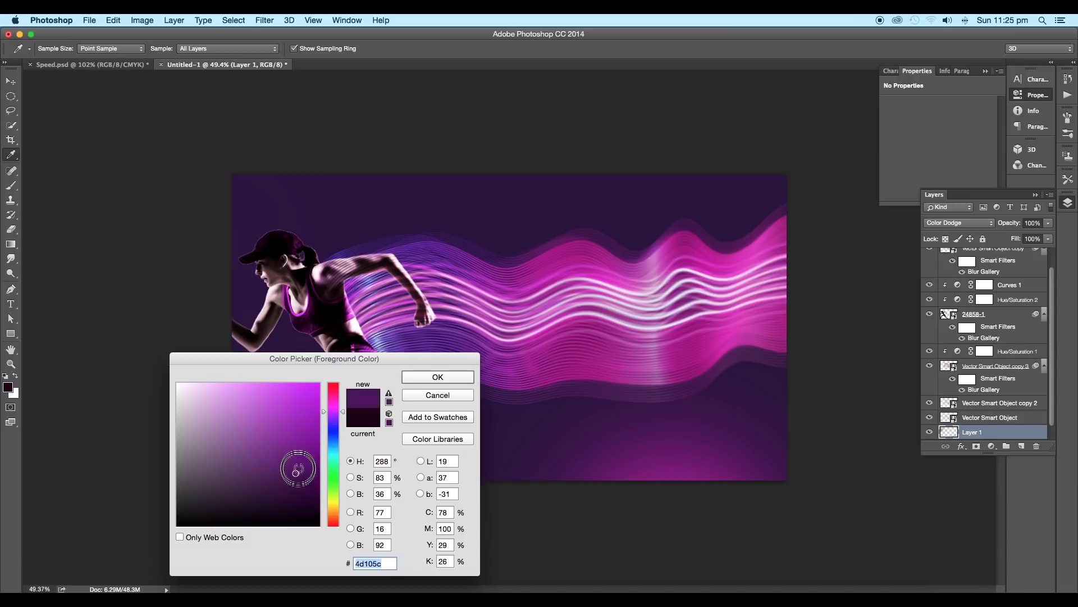
{"action": "left_click", "coordinate": [416, 381]}
{"action": "key", "text": "bracketright"}
{"action": "key", "text": "bracketright"}
{"action": "key", "text": "bracketright"}
{"action": "key", "text": "bracketright"}
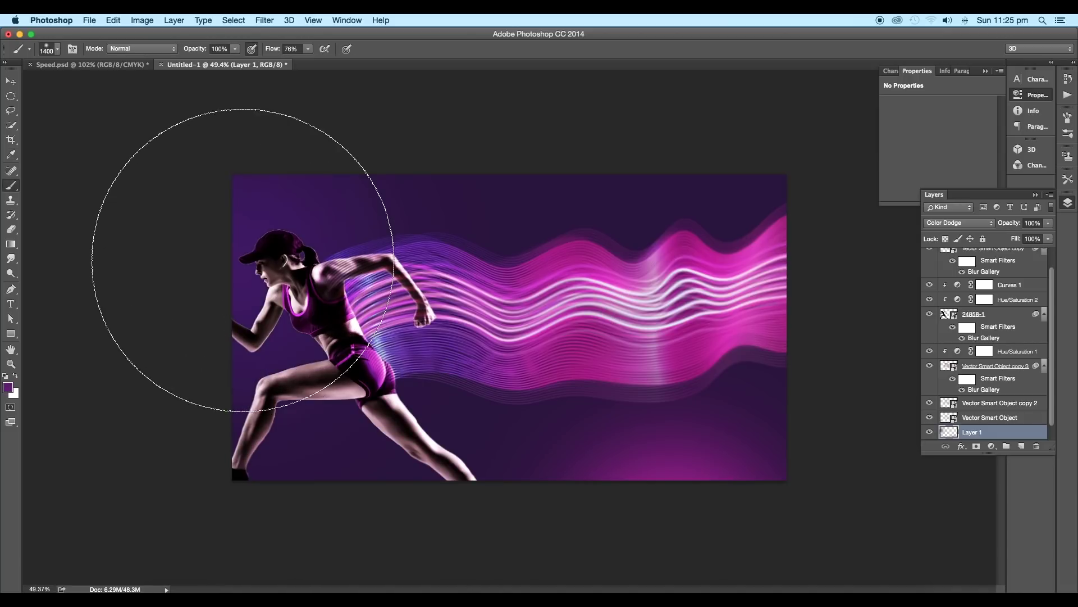
Step: Undo the last brush stroke and dab a large soft purple glow behind the runner's head with the 1400 px brush
{"action": "key", "text": "super+z"}
{"action": "left_click", "coordinate": [250, 264]}
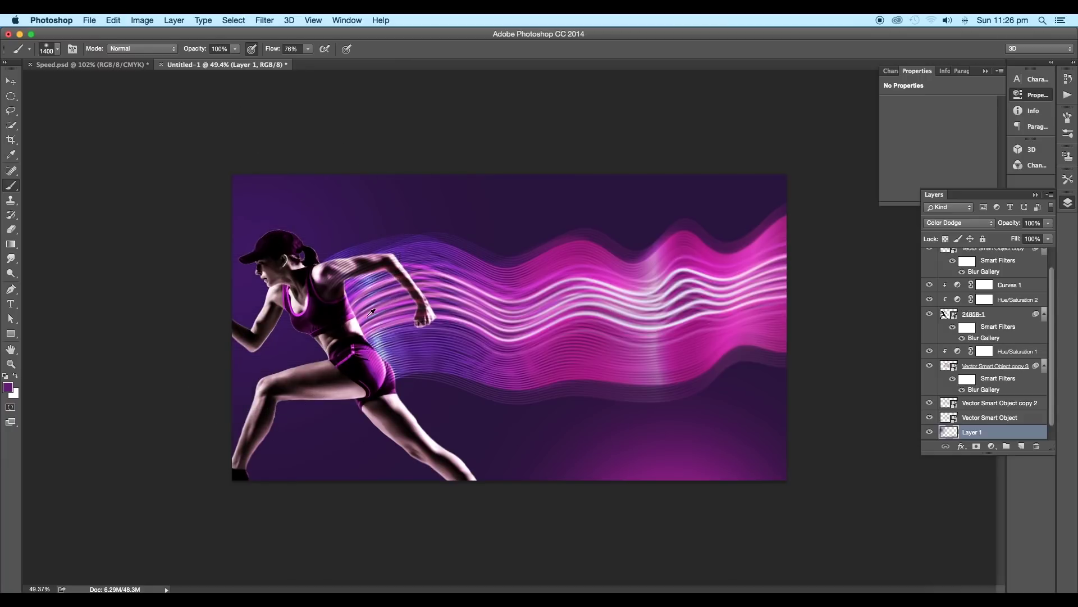
{"action": "key", "text": "super+minus"}
{"action": "key", "text": "super+0"}
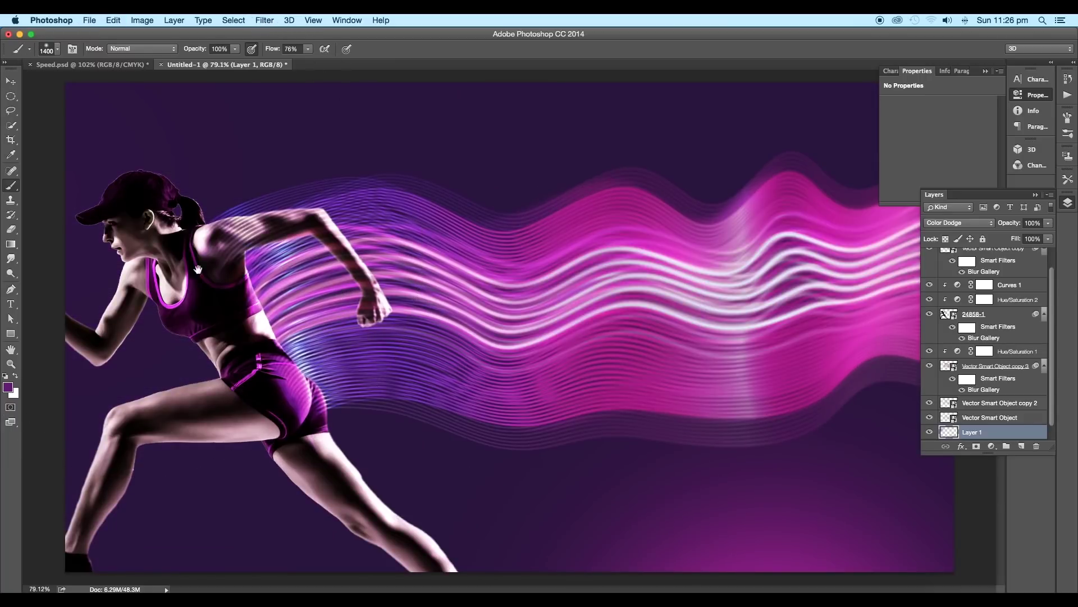
{"action": "left_click", "coordinate": [112, 220]}
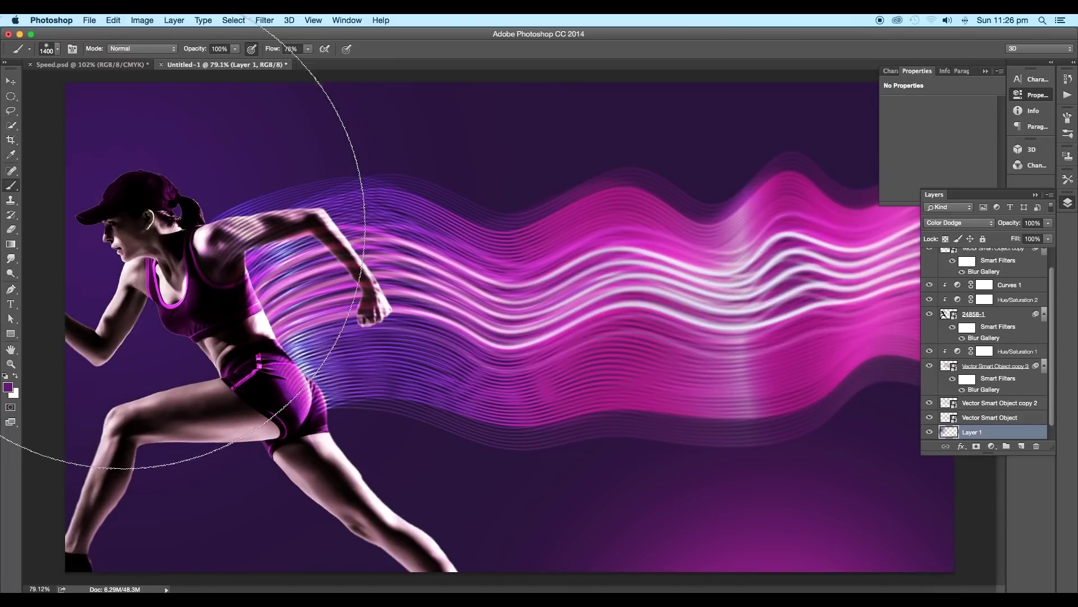
Step: Load the runner layer's outline as a selection and add a layer mask from it to that layer
{"action": "key", "text": "v"}
{"action": "scroll", "coordinate": [293, 252], "scroll_direction": "up", "scroll_amount": 4}
{"action": "scroll", "coordinate": [294, 252], "scroll_direction": "left", "scroll_amount": 2}
{"action": "scroll", "coordinate": [293, 251], "scroll_direction": "up", "scroll_amount": 3}
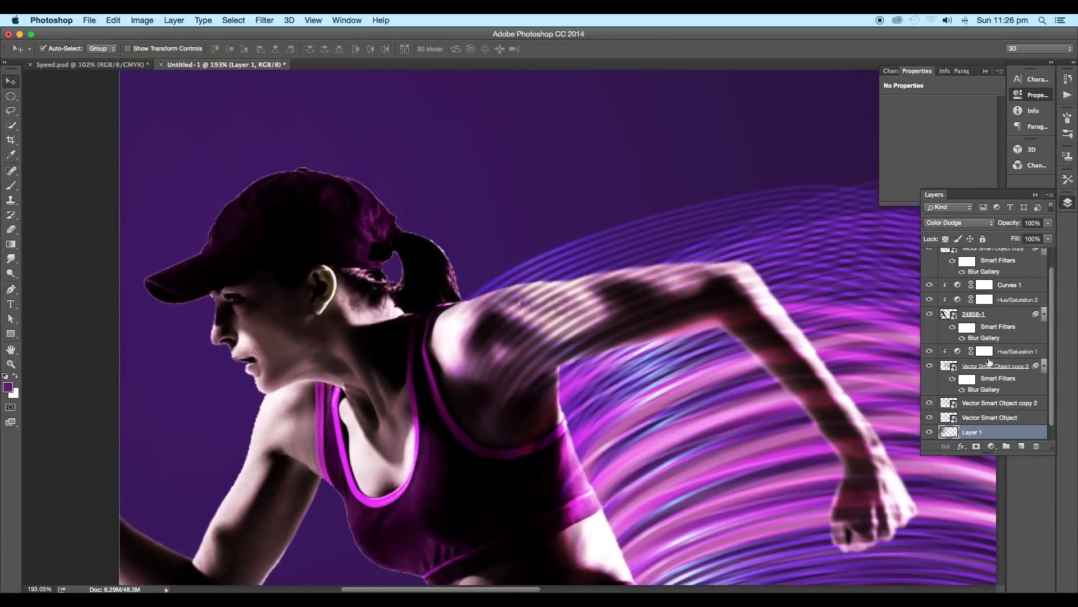
{"action": "scroll", "coordinate": [972, 326], "scroll_direction": "up", "scroll_amount": 2}
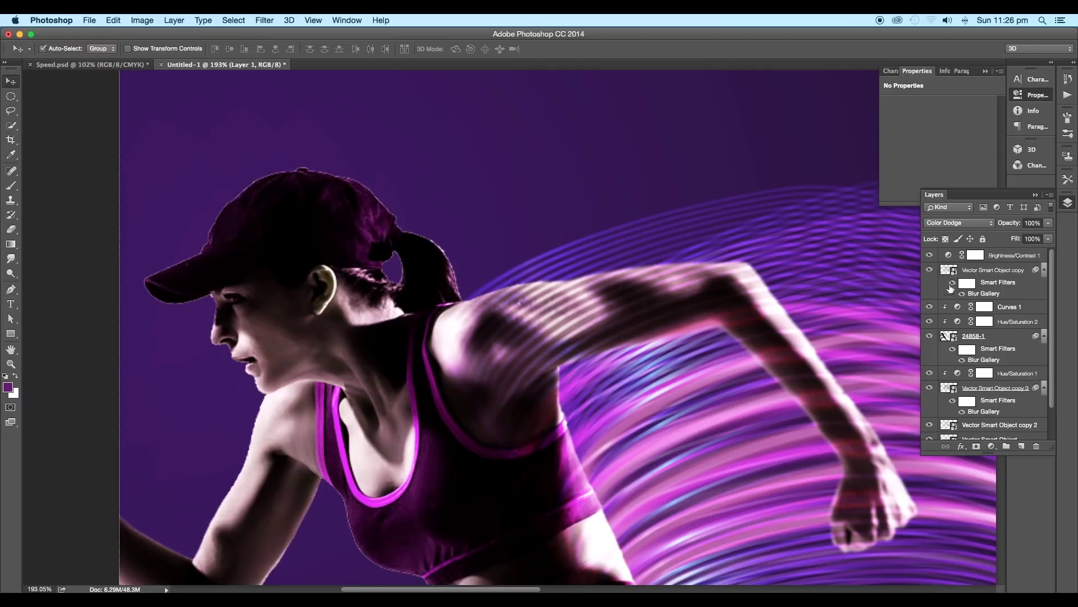
{"action": "left_click", "coordinate": [949, 337]}
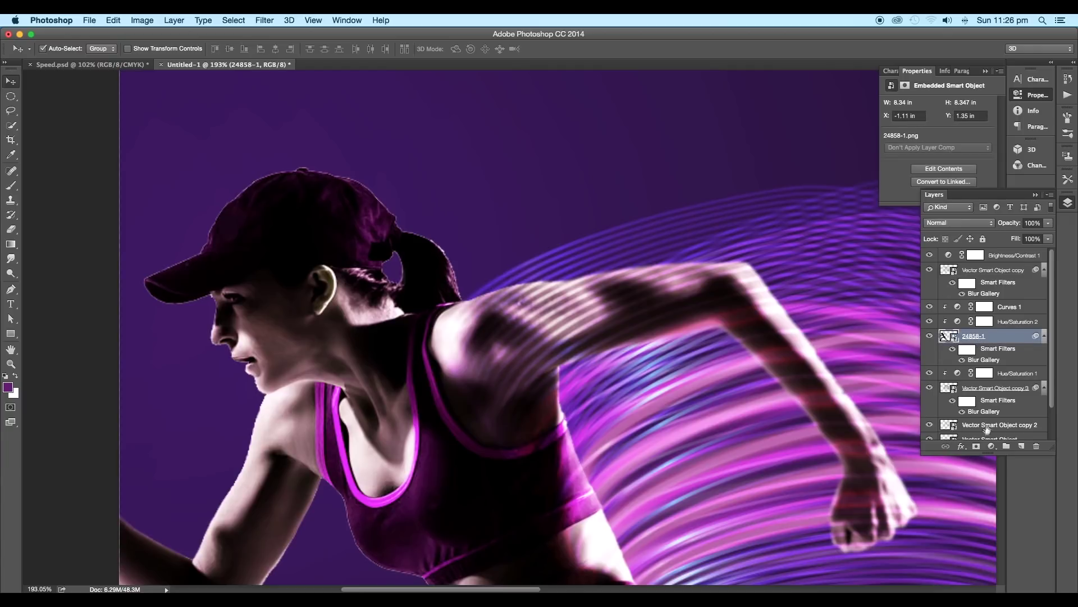
{"action": "key", "text": "super"}
{"action": "left_click", "coordinate": [948, 339], "text": "super"}
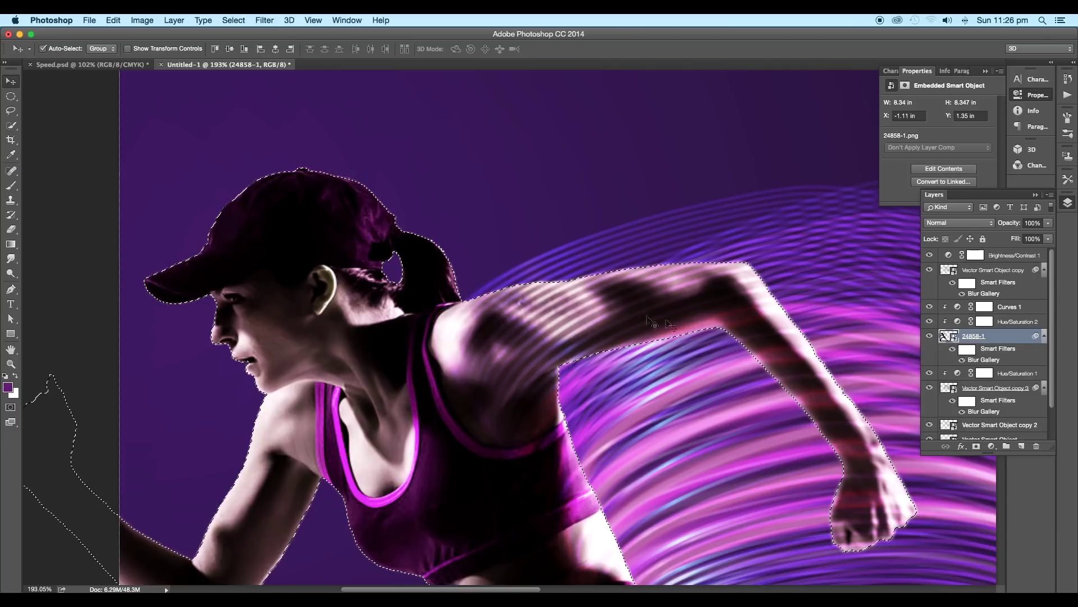
{"action": "left_click", "coordinate": [976, 448]}
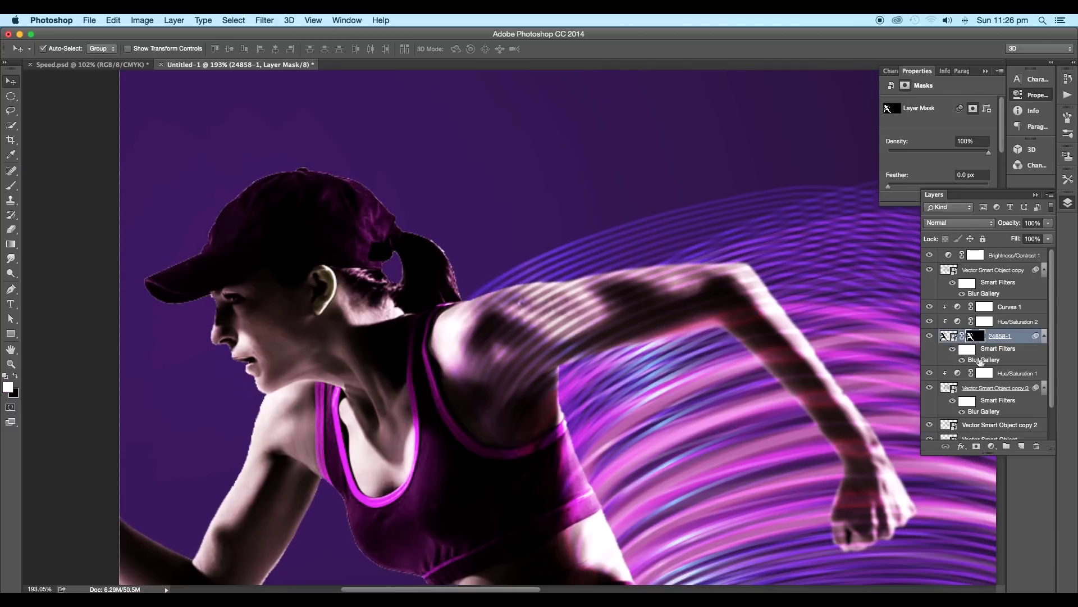
Step: Refine the runner's mask edge with Smooth 32, Feather 1.0 px and Shift Edge -22%, output to the layer mask
{"action": "left_click", "coordinate": [955, 130]}
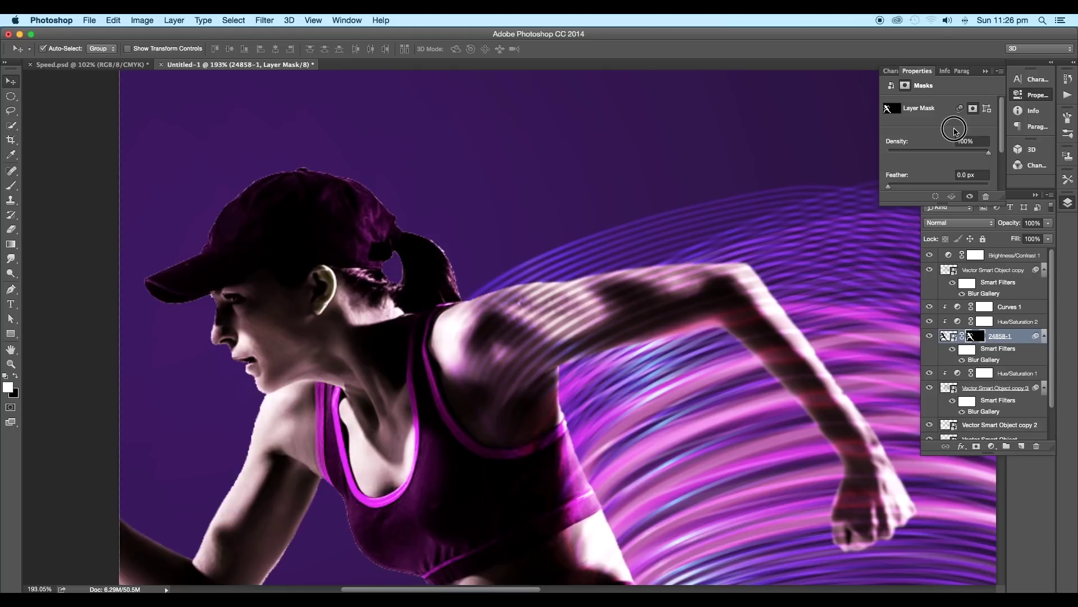
{"action": "scroll", "coordinate": [948, 153], "scroll_direction": "down", "scroll_amount": 3}
{"action": "left_click", "coordinate": [943, 163]}
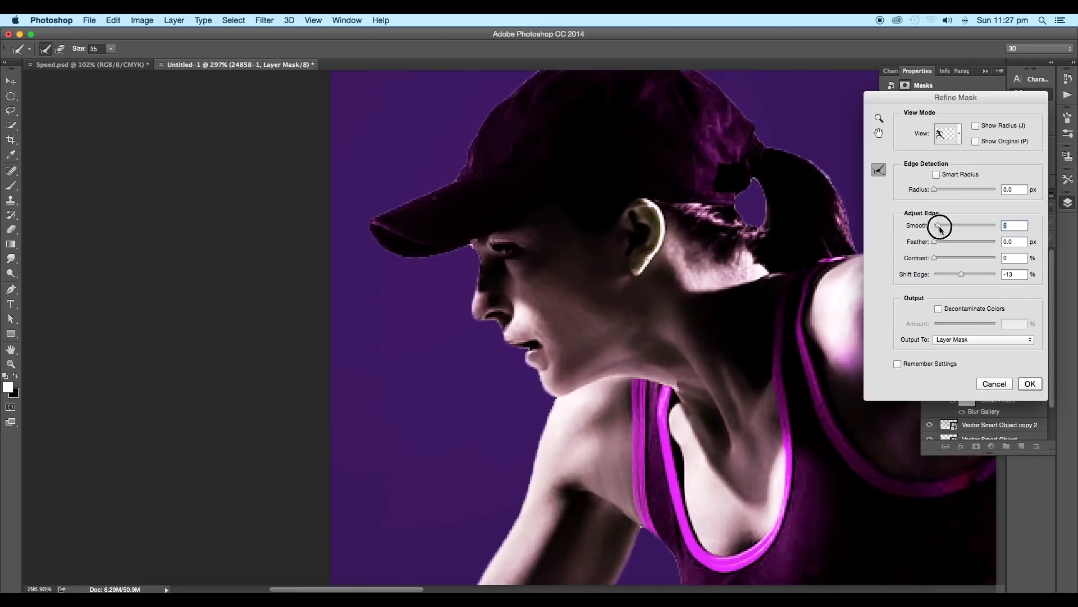
{"action": "left_click_drag", "start_coordinate": [946, 229], "coordinate": [958, 275]}
{"action": "left_click", "coordinate": [959, 229]}
{"action": "key", "text": "super+0"}
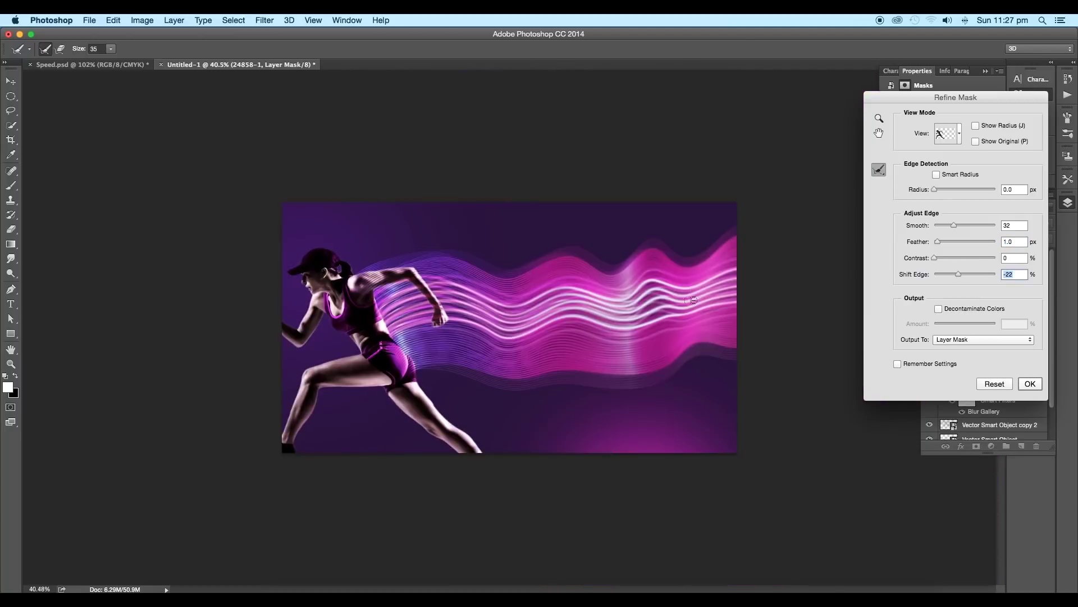
{"action": "left_click", "coordinate": [1030, 384]}
{"action": "scroll", "coordinate": [408, 285], "scroll_direction": "down", "scroll_amount": 10}
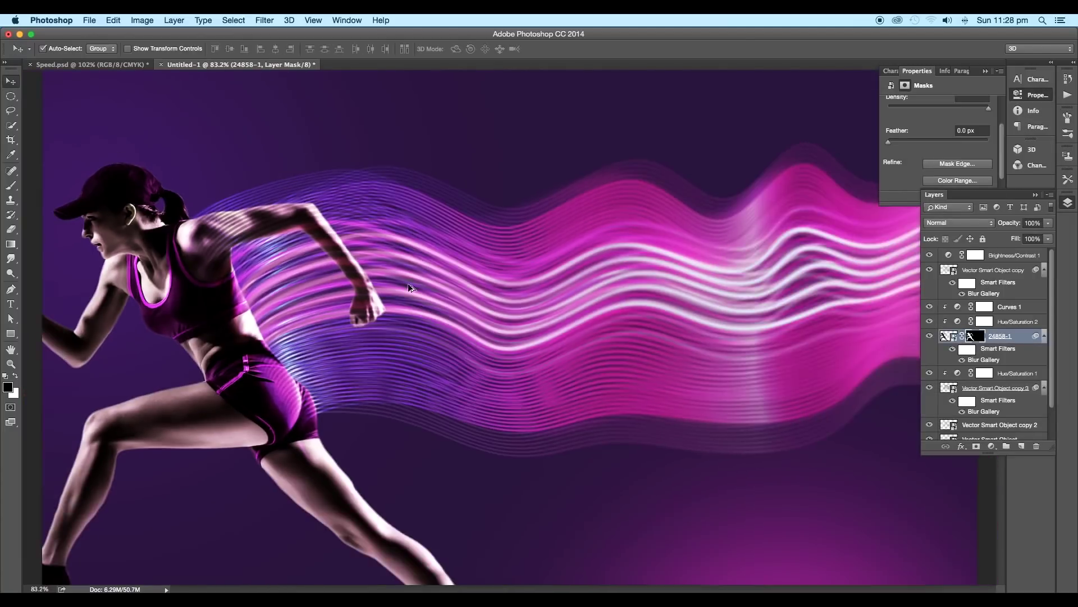
{"action": "scroll", "coordinate": [437, 296], "scroll_direction": "up", "scroll_amount": 8}
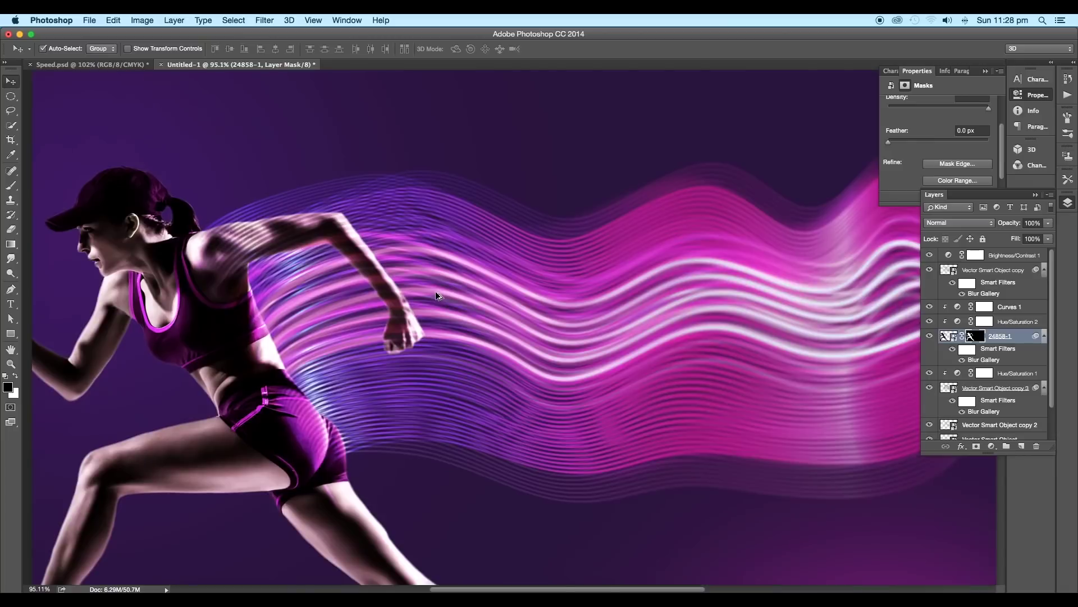
Step: Add the text SPEED in PT Sans Narrow Bold above the top wave copy, over the lower waves, and scale it to 71 pt
{"action": "left_click", "coordinate": [1004, 270]}
{"action": "left_click", "coordinate": [638, 374]}
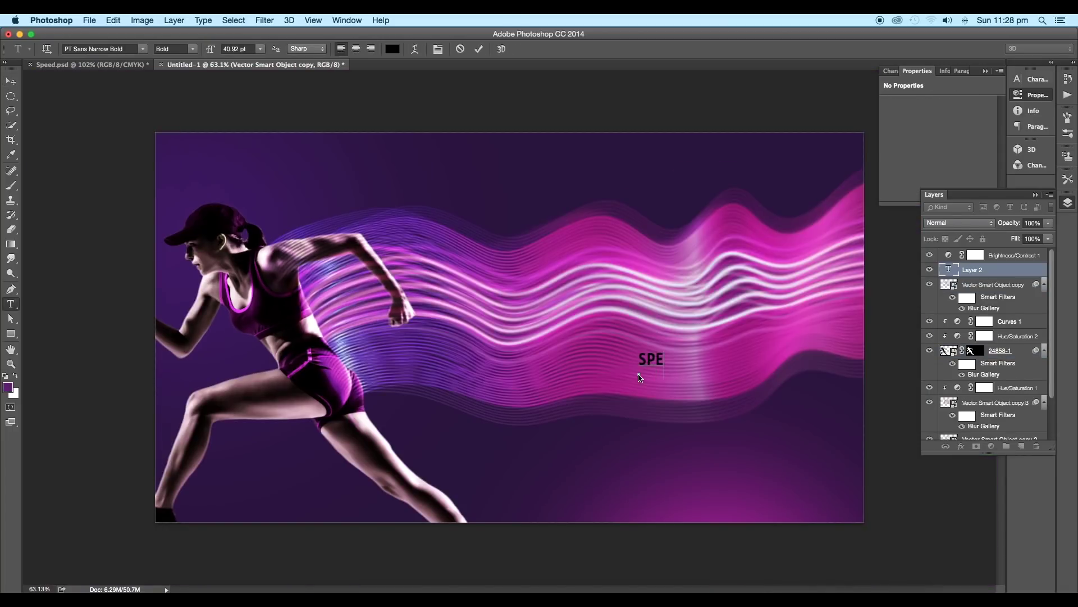
{"action": "left_click", "coordinate": [8, 77]}
{"action": "key", "text": "super+t"}
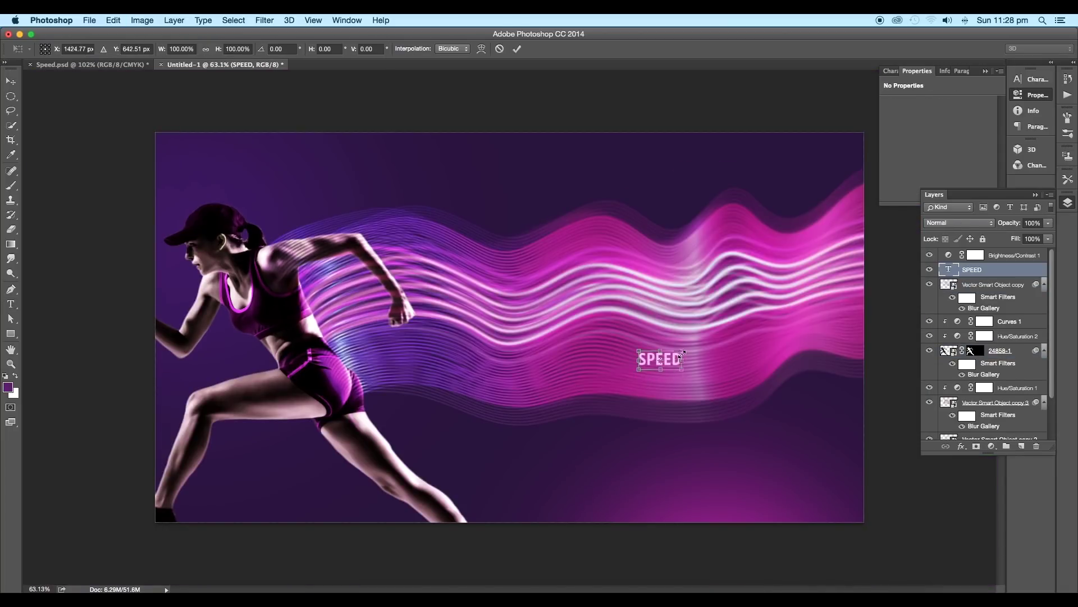
{"action": "left_click_drag", "start_coordinate": [682, 352], "coordinate": [698, 343]}
{"action": "key", "text": "Return"}
Step: Set the SPEED text's tracking to 430
{"action": "left_click", "coordinate": [11, 304]}
{"action": "left_click", "coordinate": [1031, 79]}
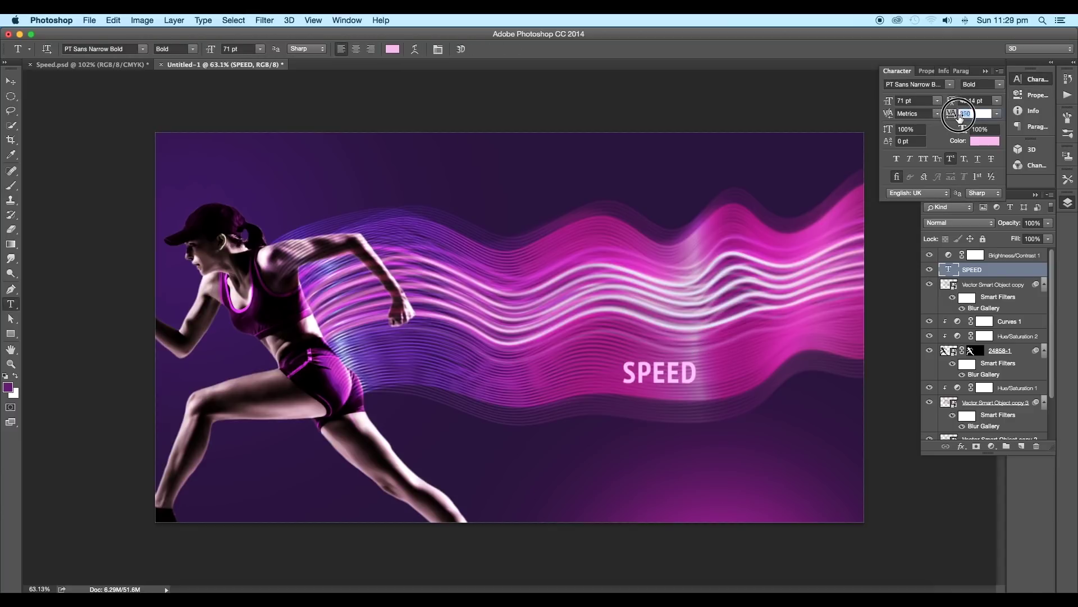
{"action": "key", "text": "Return"}
{"action": "left_click_drag", "start_coordinate": [948, 118], "coordinate": [948, 120]}
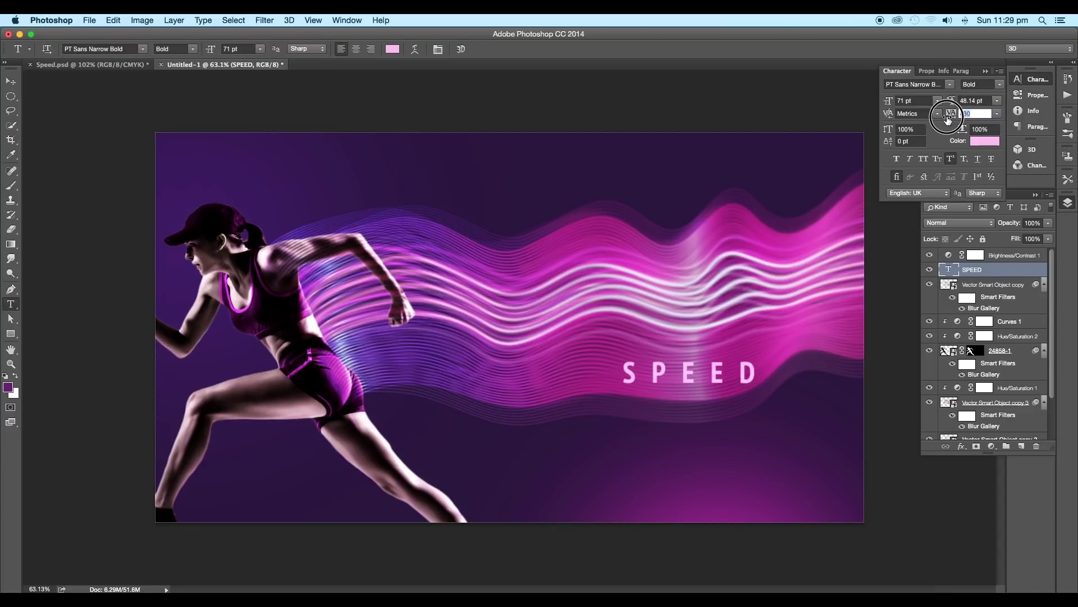
{"action": "left_click", "coordinate": [12, 82]}
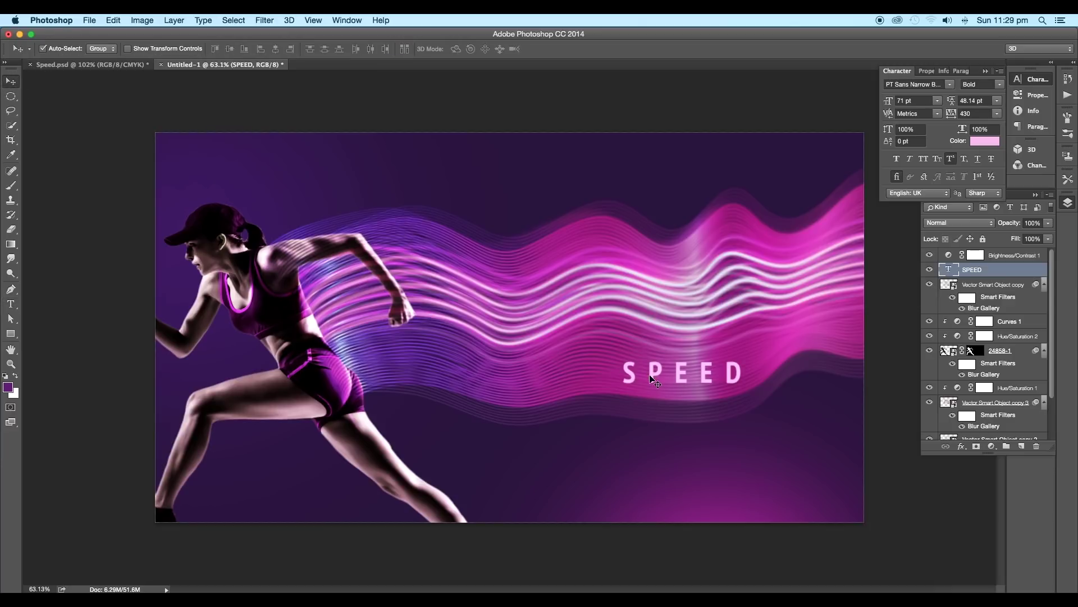
Step: Skew the SPEED text horizontally by about -18.4° so it leans forward, and shift it slightly toward the runner
{"action": "key", "text": "super+t"}
{"action": "right_click", "coordinate": [672, 379]}
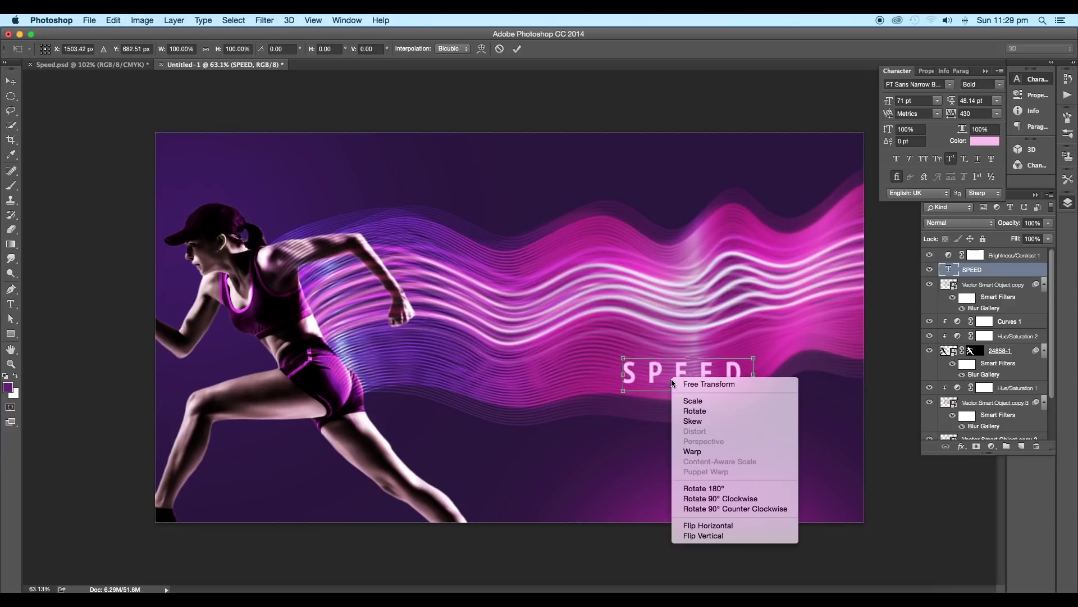
{"action": "left_click", "coordinate": [696, 421]}
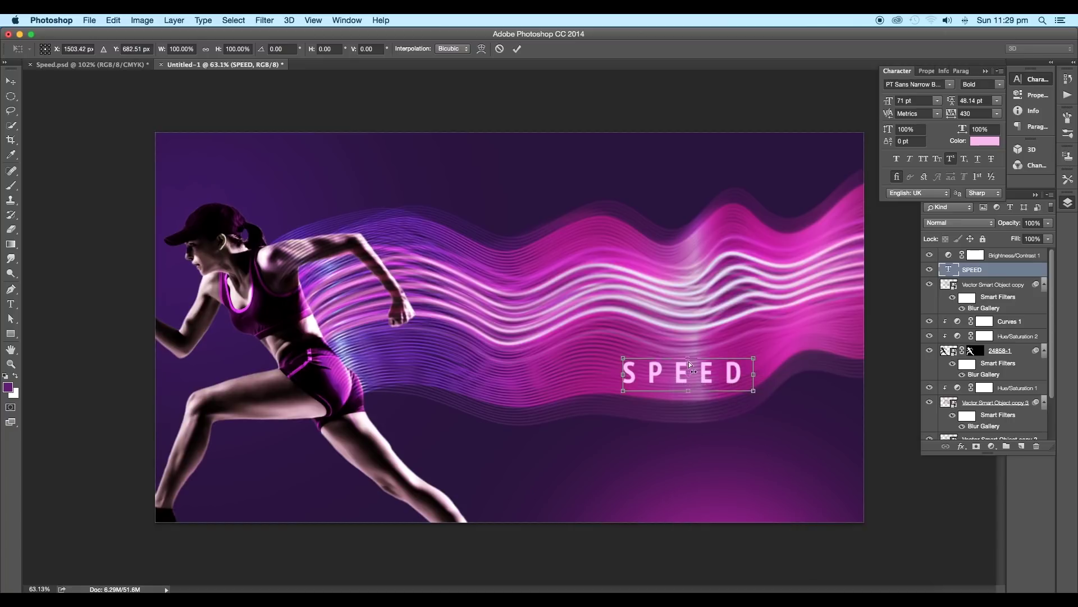
{"action": "left_click_drag", "start_coordinate": [688, 359], "coordinate": [699, 361]}
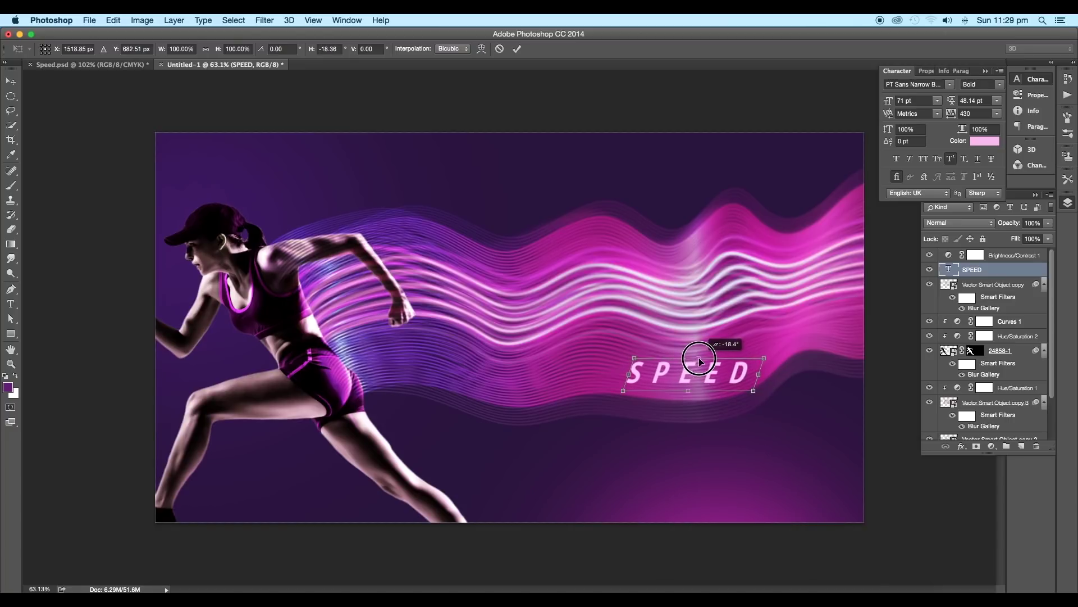
{"action": "key", "text": "Return"}
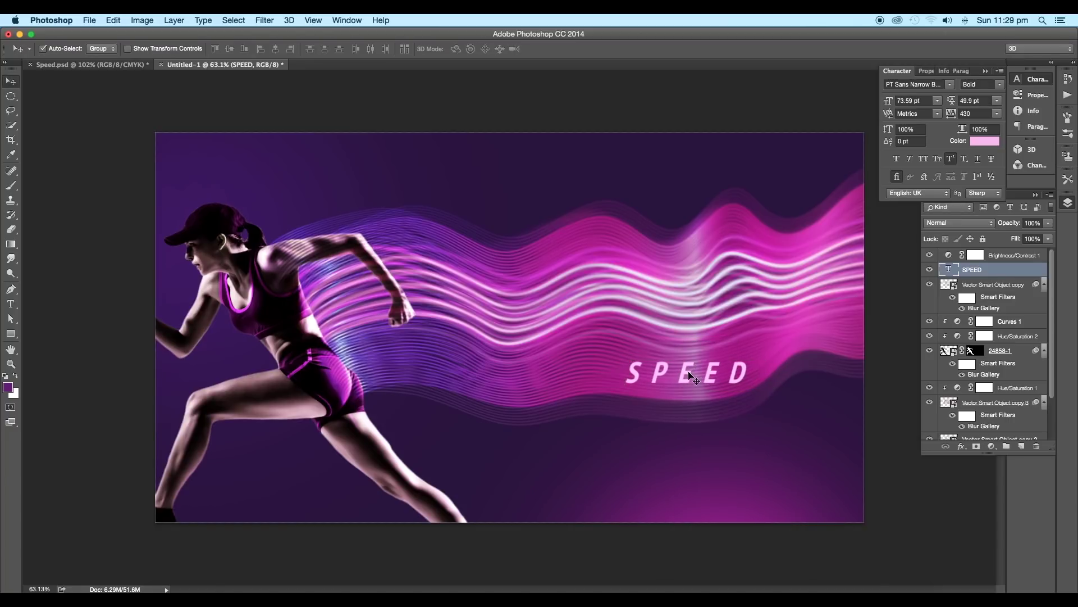
{"action": "left_click_drag", "start_coordinate": [691, 374], "coordinate": [678, 375]}
{"action": "scroll", "coordinate": [684, 379], "scroll_direction": "down", "scroll_amount": 5}
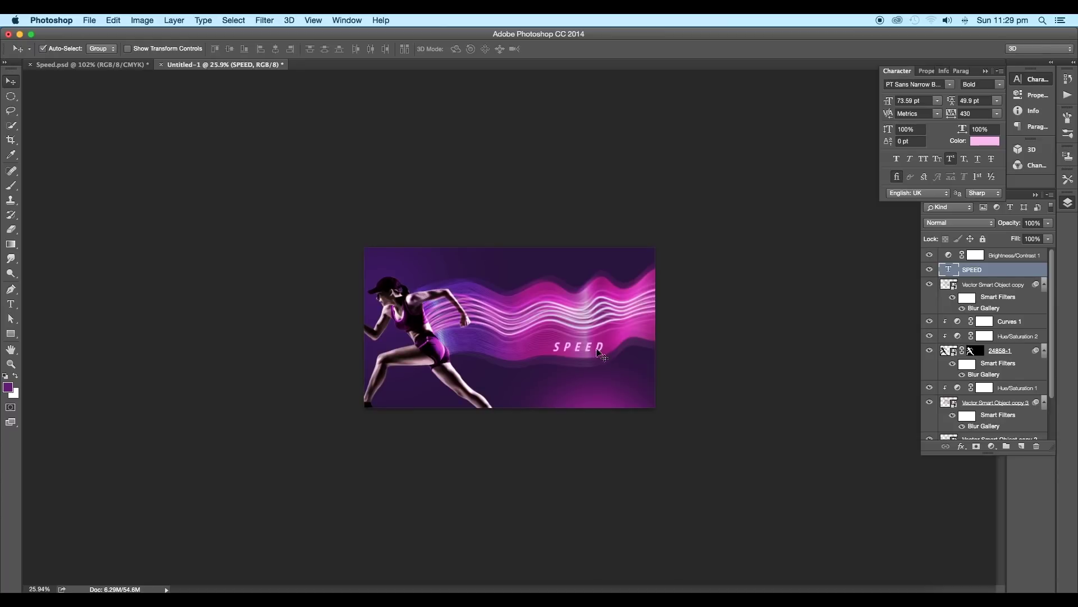
{"action": "scroll", "coordinate": [599, 354], "scroll_direction": "up", "scroll_amount": 3}
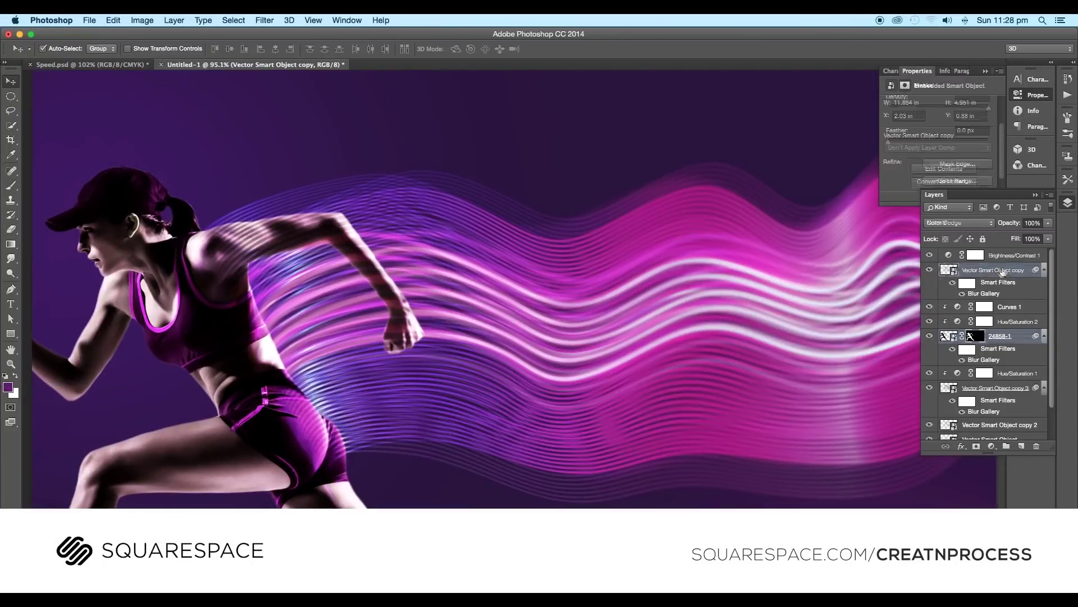
{"action": "left_click", "coordinate": [993, 269]}
{"action": "left_click", "coordinate": [1048, 238]}
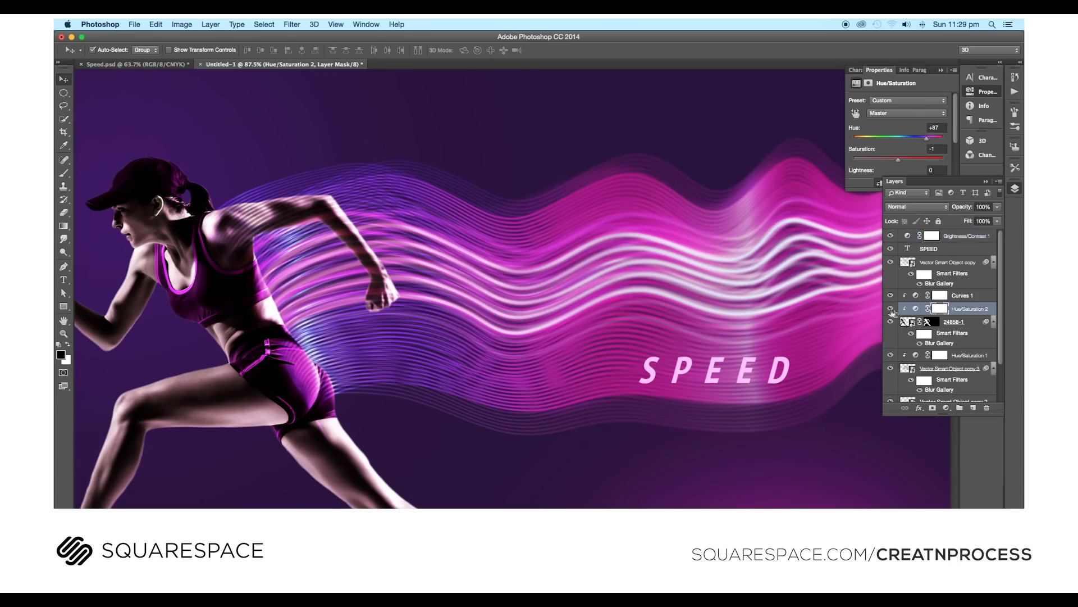
{"action": "left_click", "coordinate": [916, 285]}
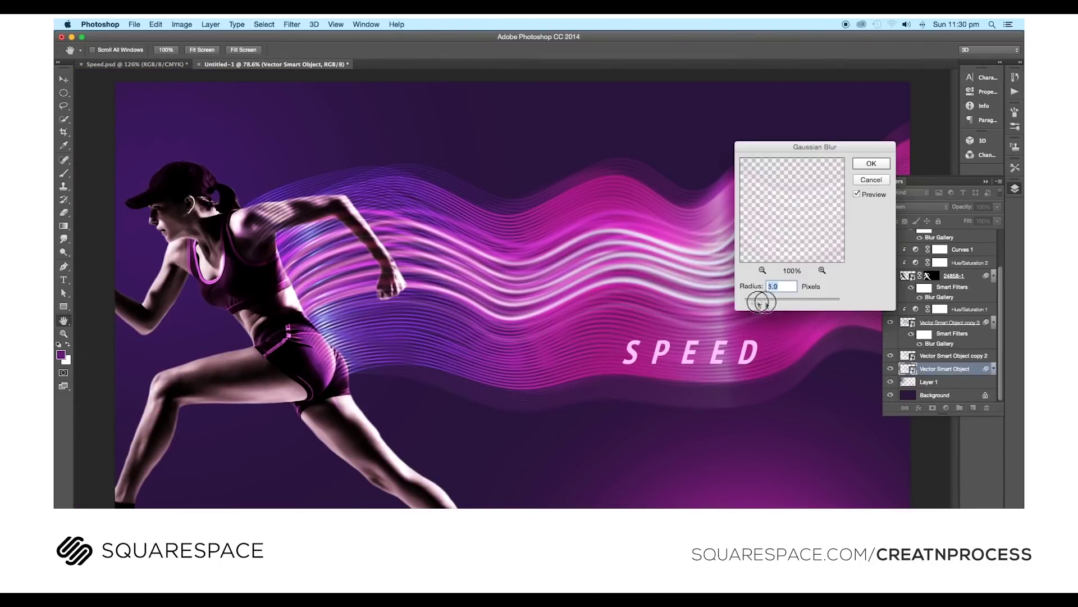
Step: Apply Gaussian Blur to the Vector Smart Object wave layer and share the same blur filter with Vector Smart Object copy 2
{"action": "key", "text": "Return"}
{"action": "scroll", "coordinate": [950, 363], "scroll_direction": "down", "scroll_amount": 2}
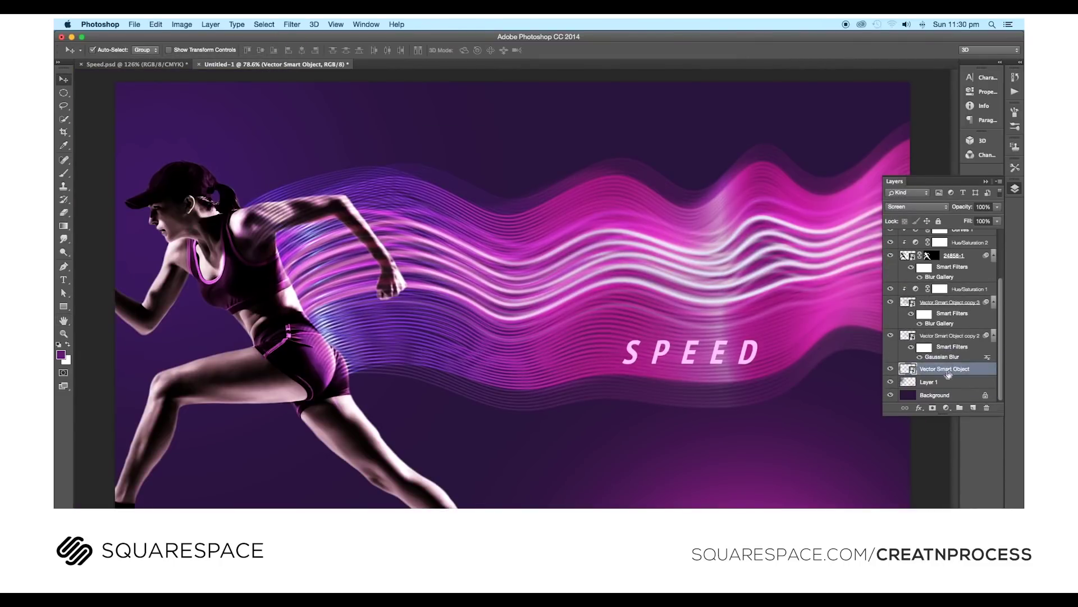
{"action": "left_click_drag", "start_coordinate": [953, 346], "coordinate": [947, 370]}
Step: Adjust the Blur Gallery tilt-shift on Vector Smart Object copy 3, placing its sharp band around the runner's rear hand
{"action": "scroll", "coordinate": [954, 356], "scroll_direction": "up", "scroll_amount": 6}
{"action": "left_click", "coordinate": [890, 262]}
{"action": "left_click", "coordinate": [891, 261]}
{"action": "double_click", "coordinate": [932, 282]}
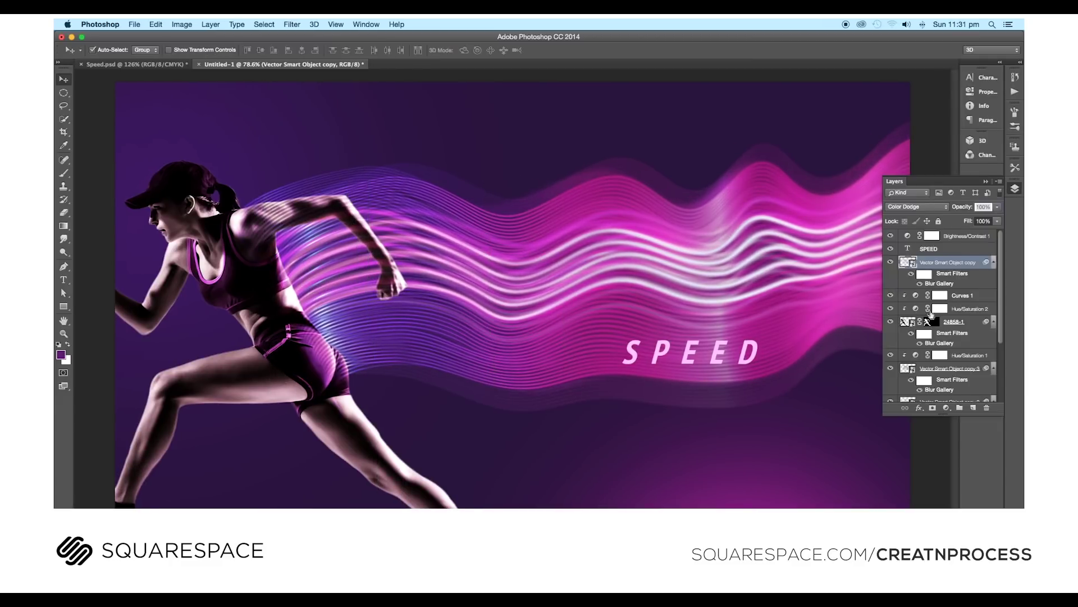
{"action": "left_click", "coordinate": [949, 347]}
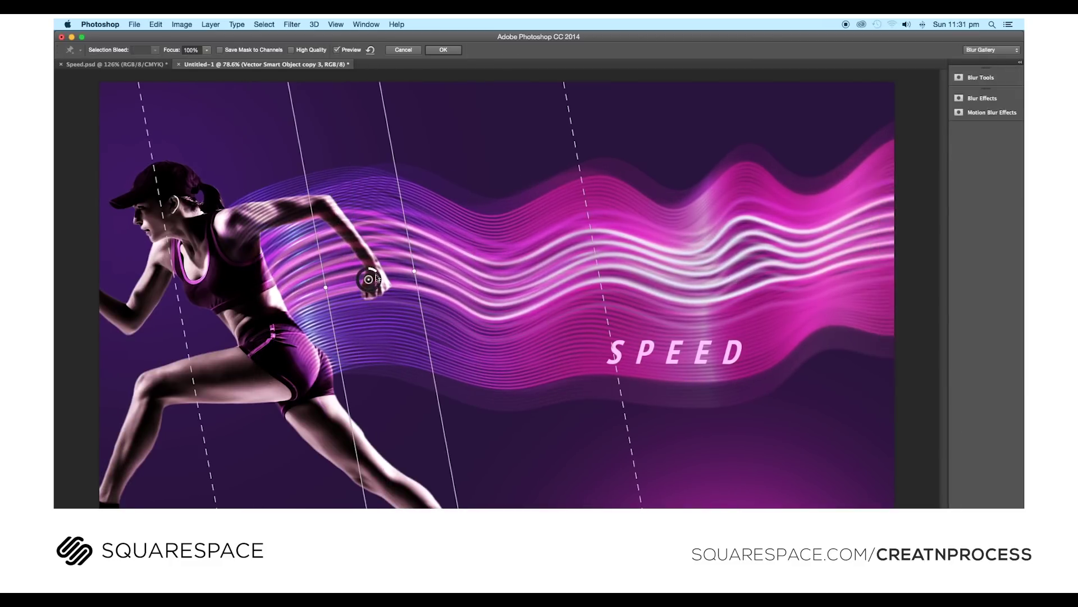
{"action": "key", "text": "Return"}
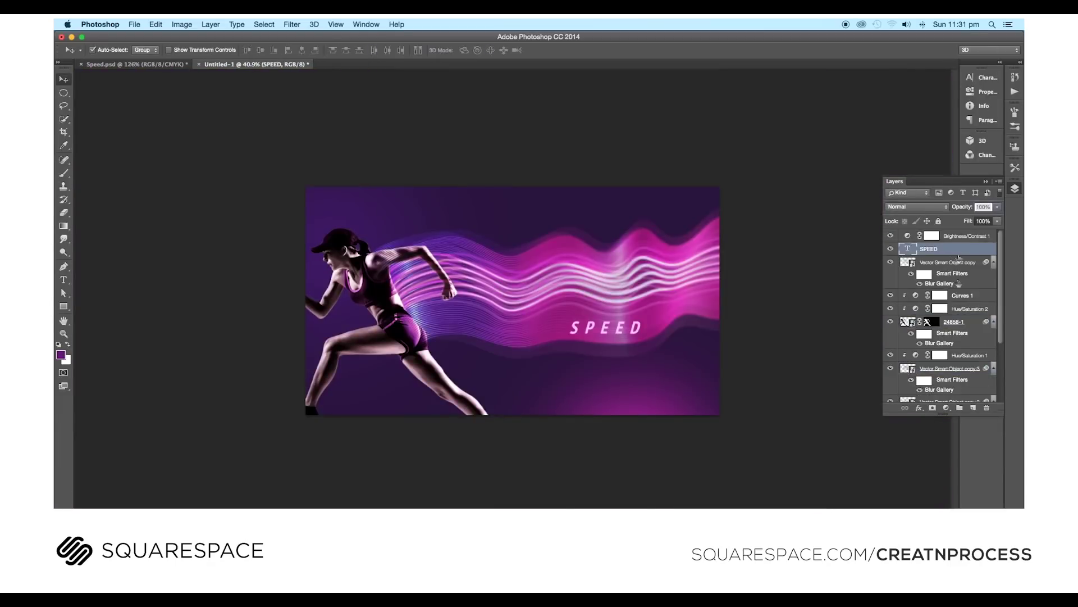
Step: Add a new Color Dodge layer above the SPEED text and brush a soft pink glow onto the waves' far crest
{"action": "left_click", "coordinate": [959, 262]}
{"action": "left_click", "coordinate": [955, 249]}
{"action": "left_click", "coordinate": [973, 408]}
{"action": "left_click", "coordinate": [918, 207]}
{"action": "left_click", "coordinate": [905, 290]}
{"action": "key", "text": "b"}
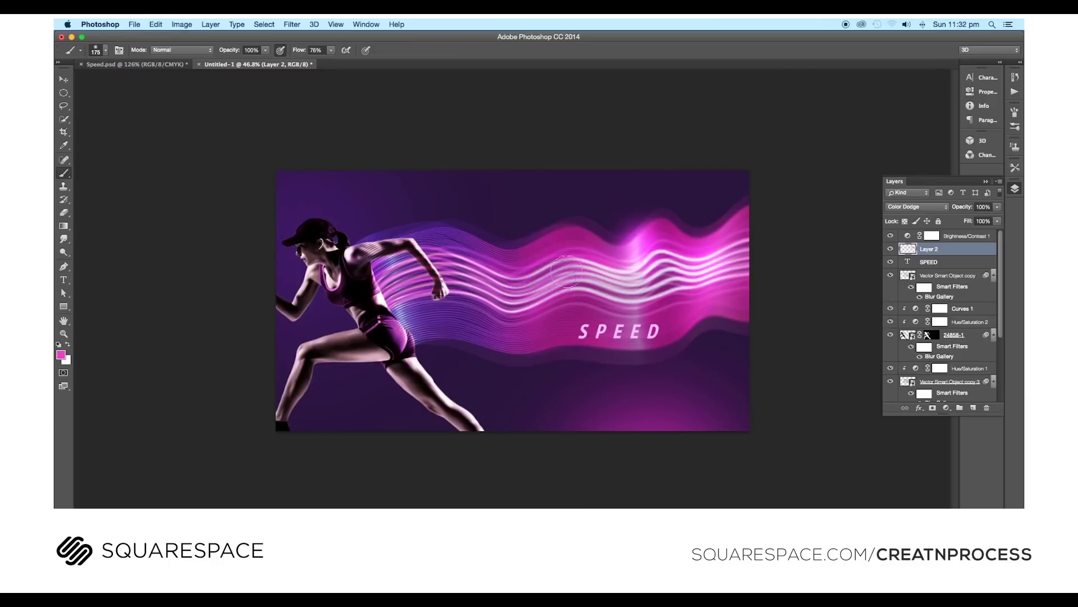
Step: Sample purple near the runner's shorts and brush a 70% opacity glow onto the waves beside her rear hand
{"action": "scroll", "coordinate": [567, 272], "scroll_direction": "up", "scroll_amount": 5}
{"action": "left_click", "coordinate": [357, 335], "text": "alt"}
{"action": "key", "text": "7"}
{"action": "left_click", "coordinate": [423, 307]}
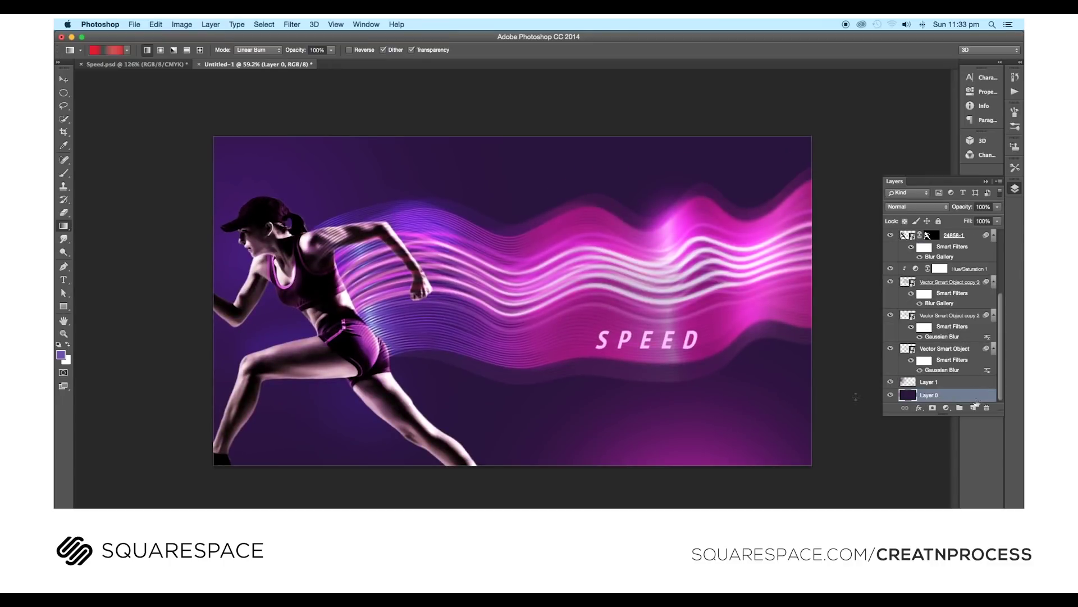
Step: Pick a deep blue-violet foreground colour and recolour the background Layer 0 with it
{"action": "key", "text": "i"}
{"action": "left_click", "coordinate": [60, 356]}
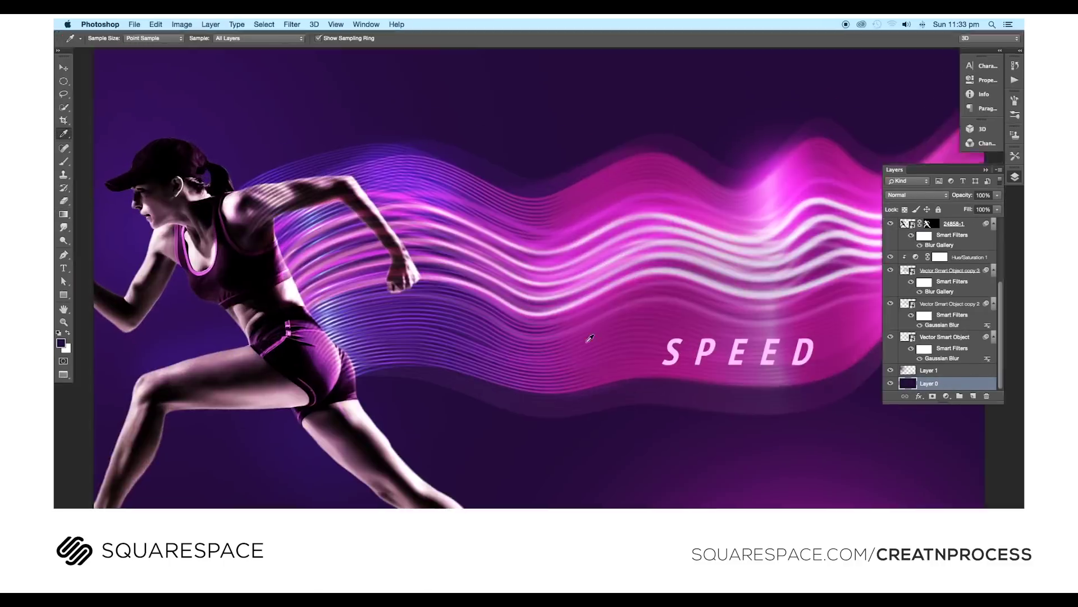